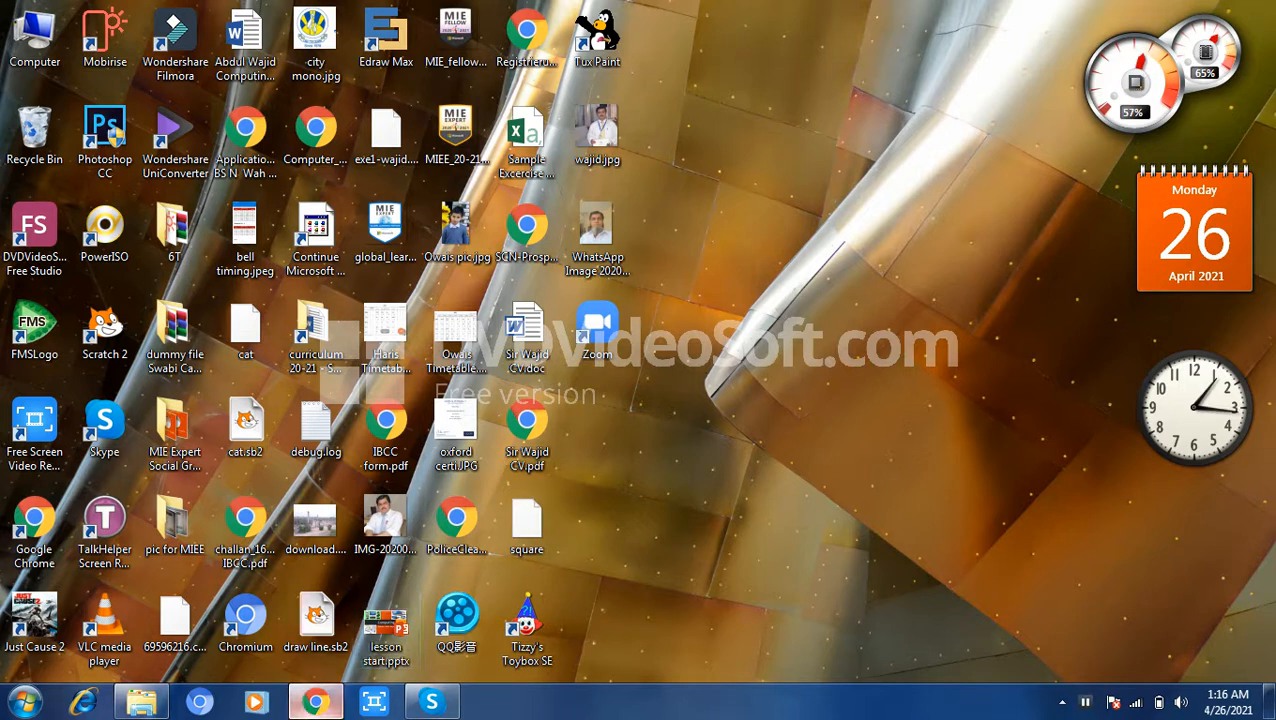
Step: Launch the Mobirise desktop program and skip the version 5.3 update offer
left_click(316, 701)
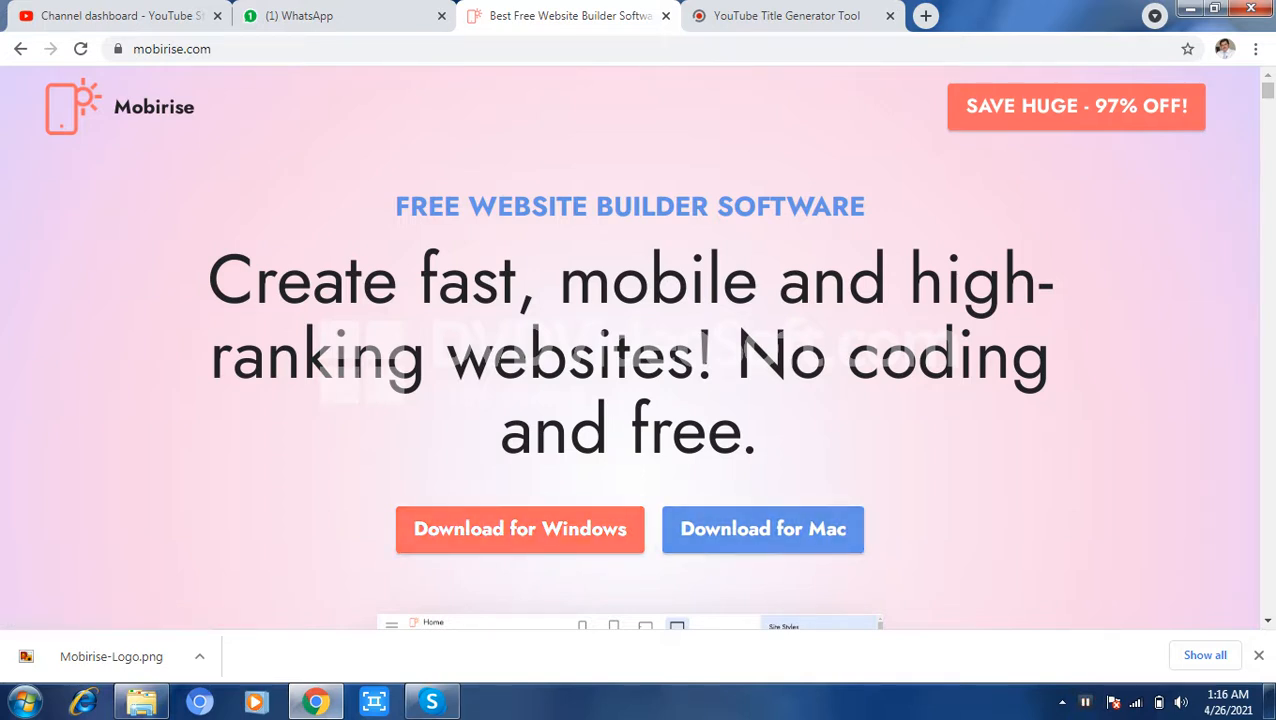
left_click(1190, 9)
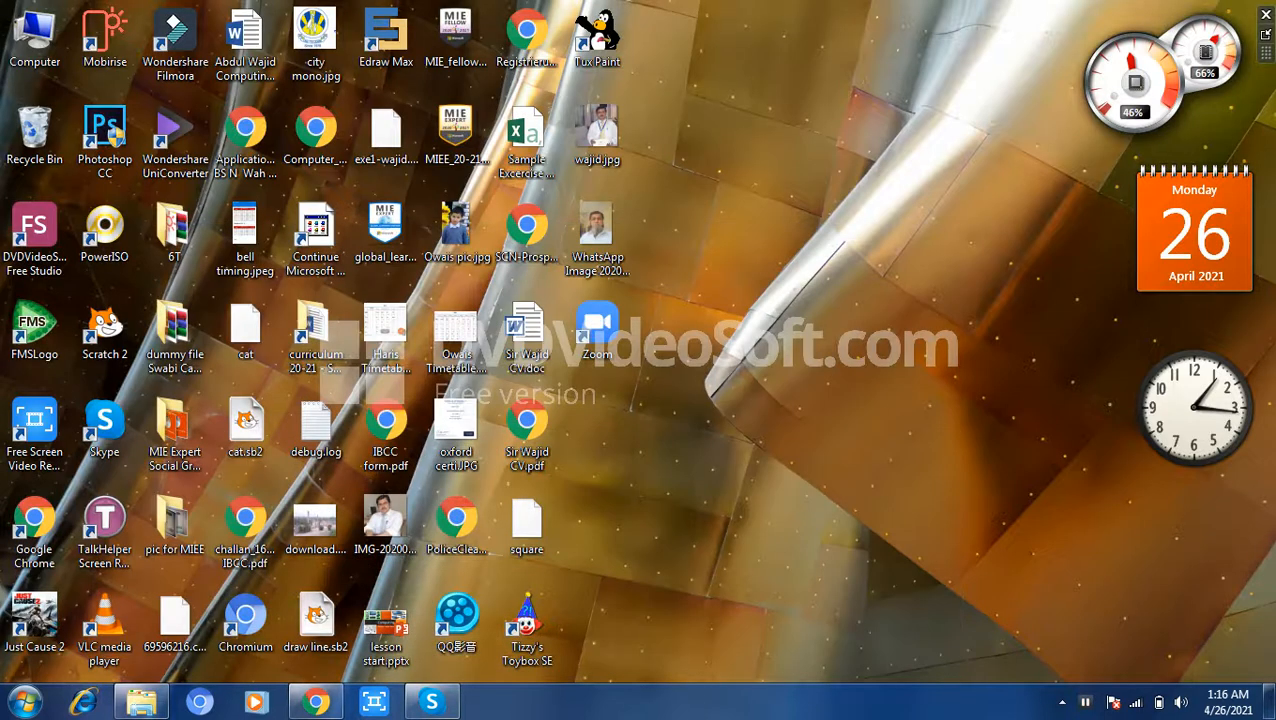
double_click(105, 38)
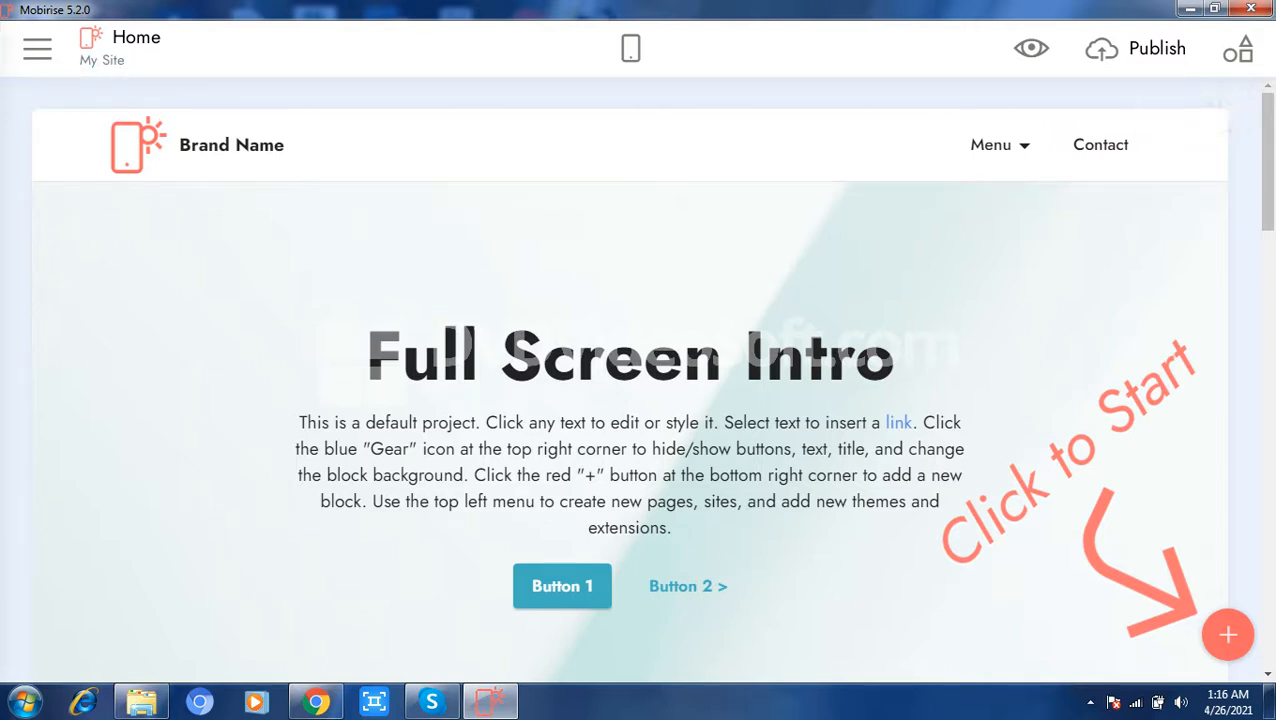
left_click(37, 48)
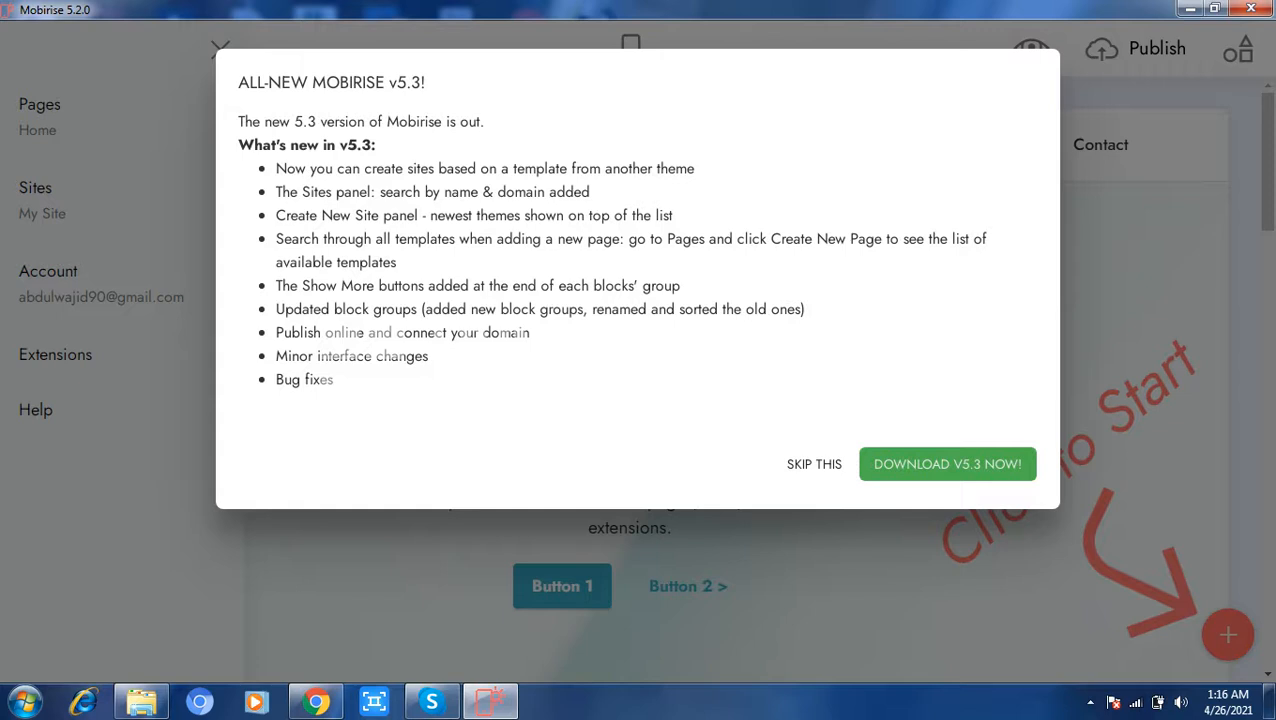
left_click(814, 464)
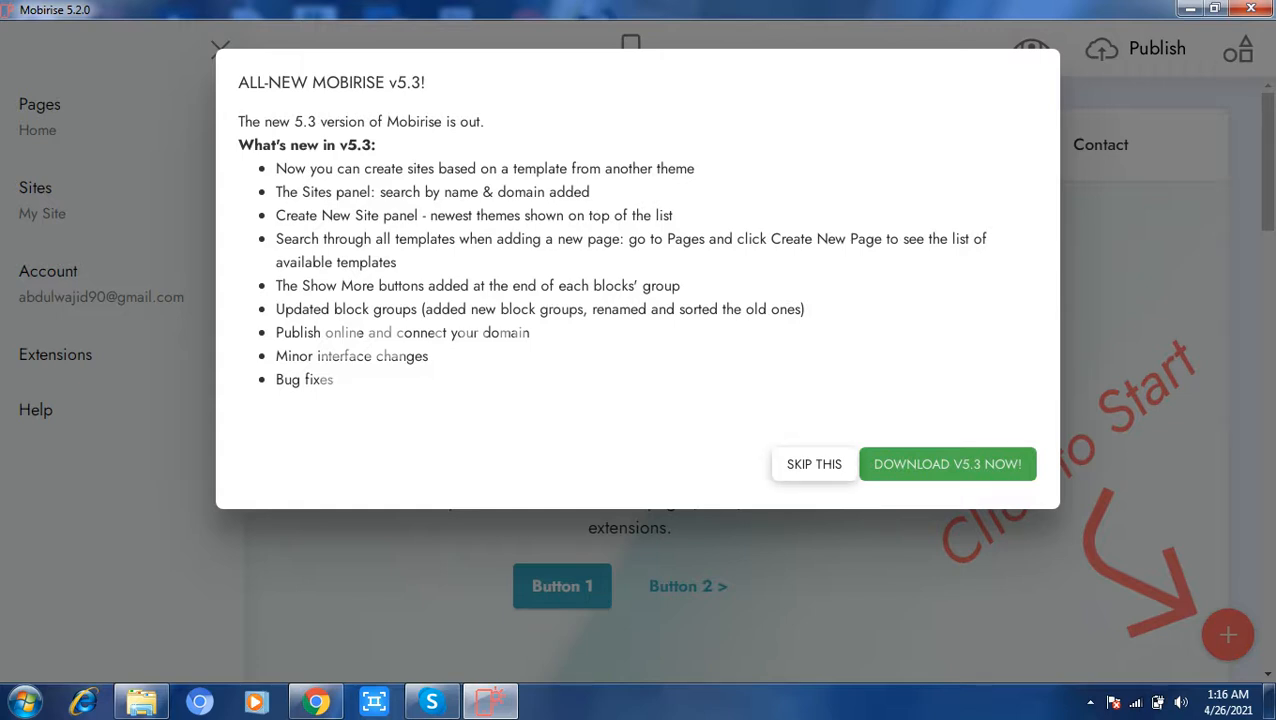
Step: Preview the default home page in mobile view and return to desktop view
double_click(640, 356)
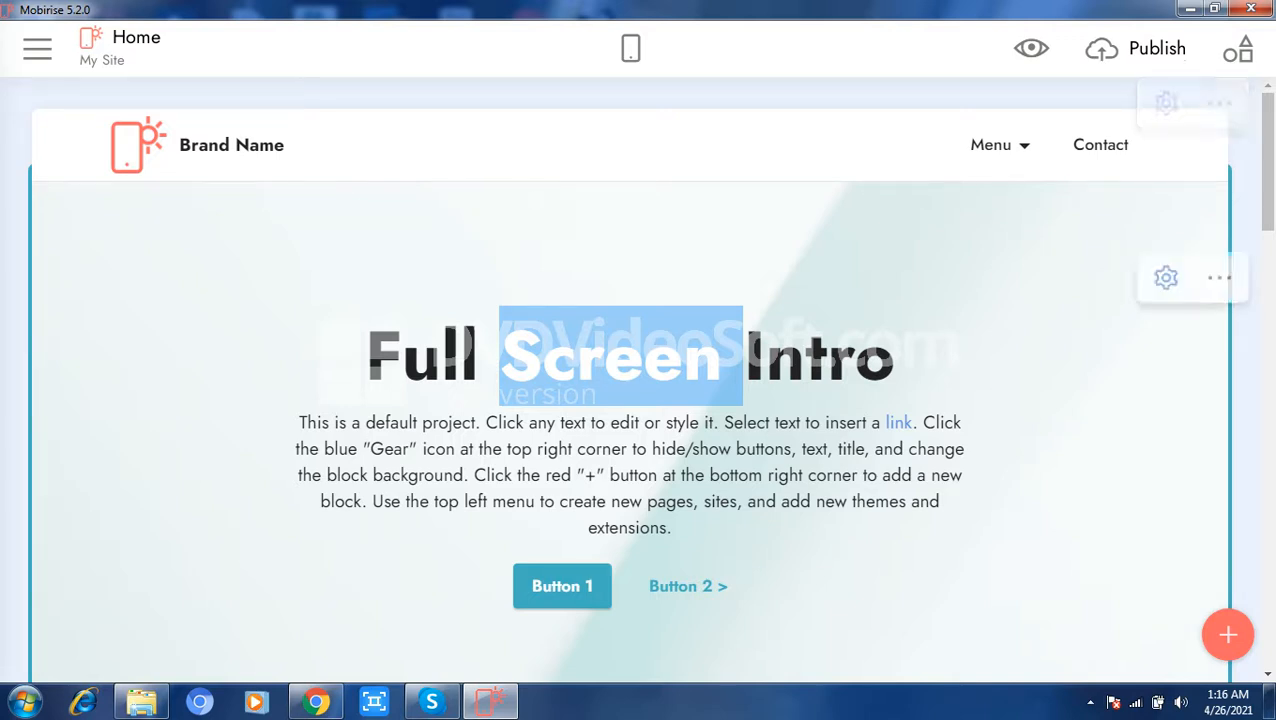
left_click(1166, 278)
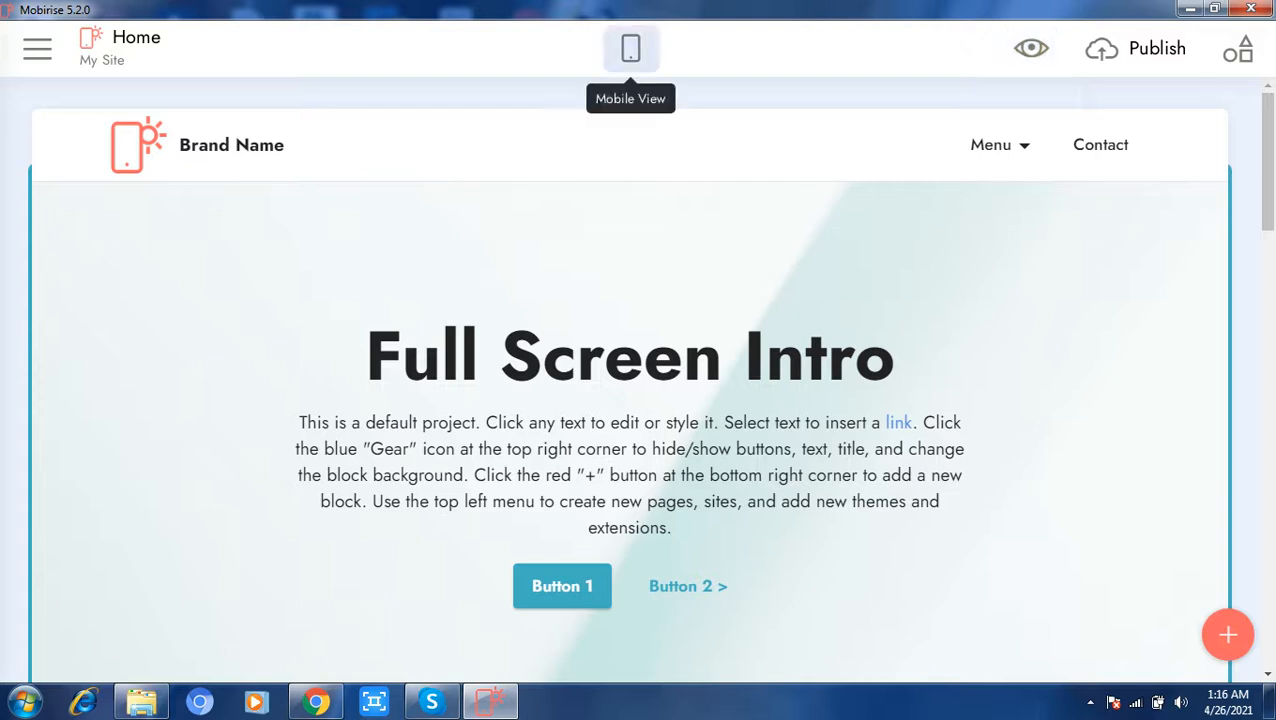
left_click(630, 48)
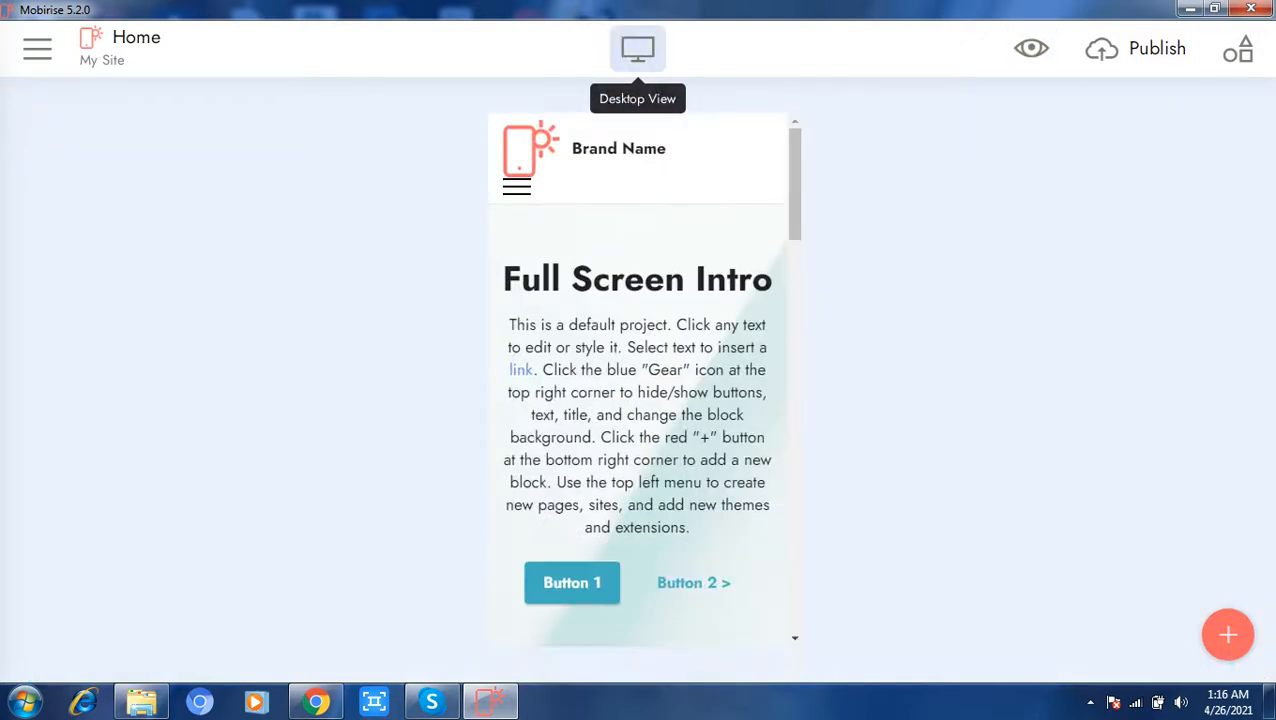
left_click(637, 48)
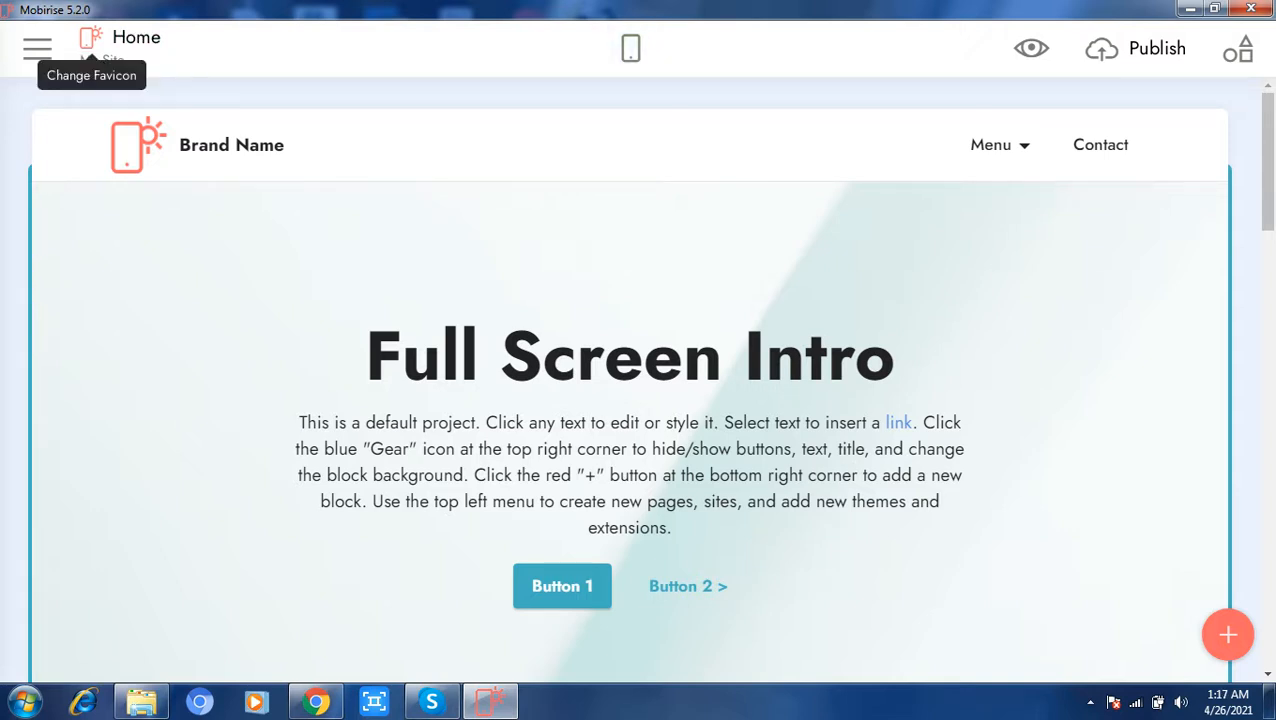
Step: Look through the current site's pages, the list of sites and the account options
left_click(37, 48)
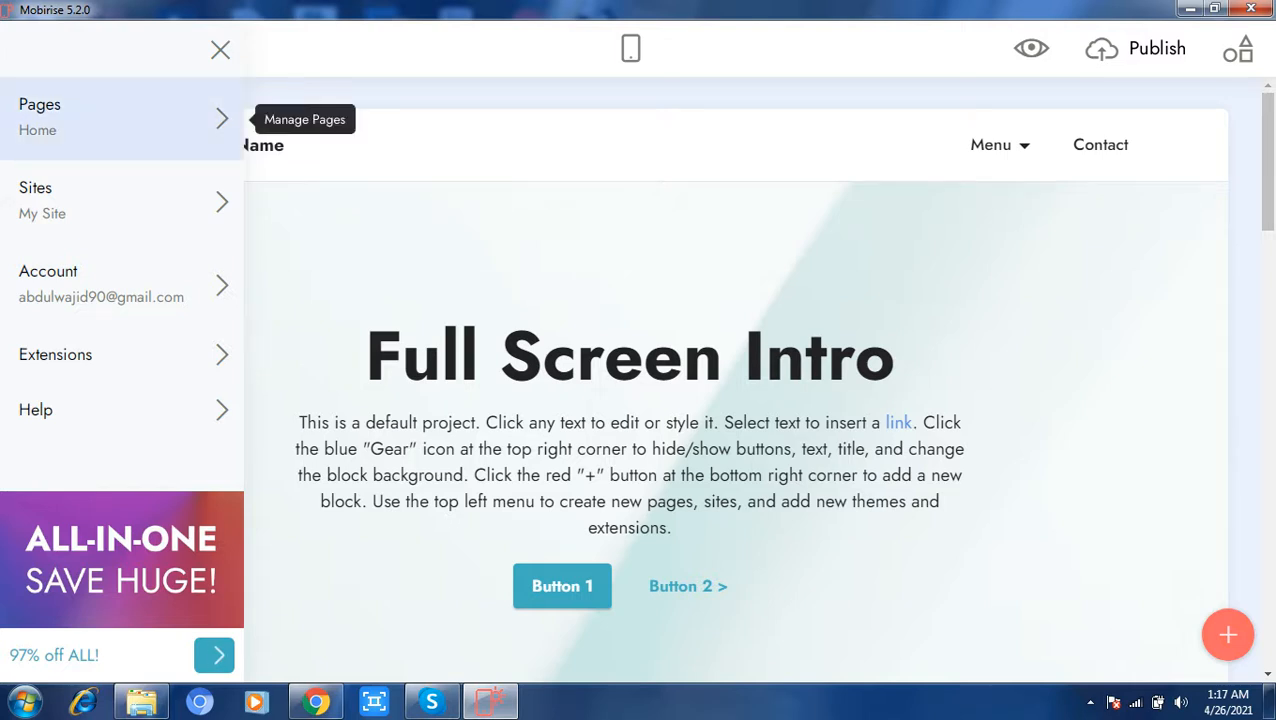
left_click(222, 118)
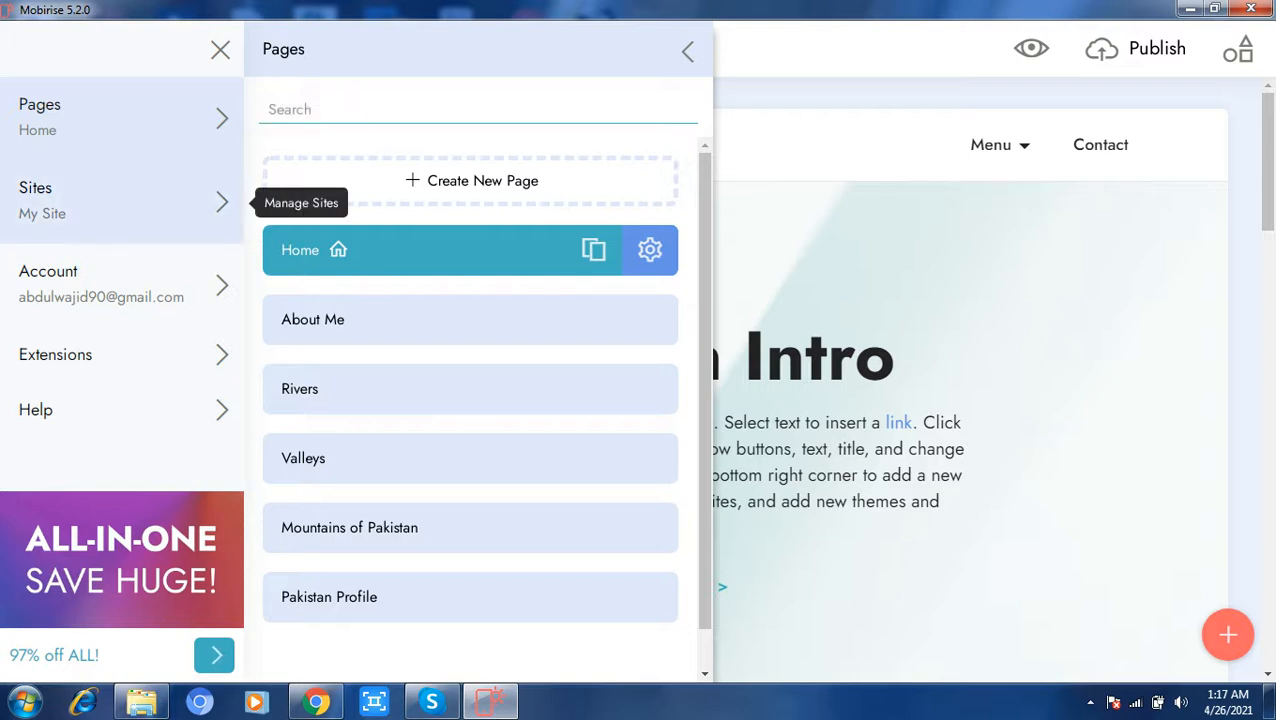
left_click(222, 202)
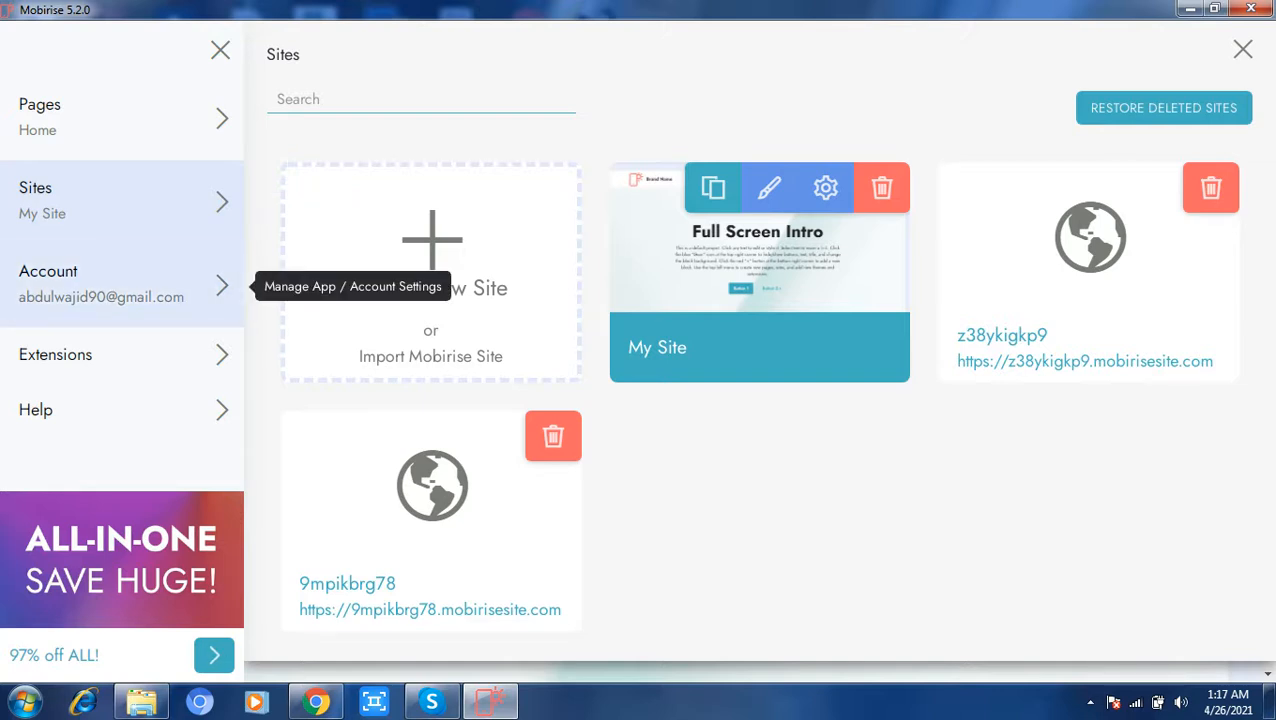
left_click(222, 286)
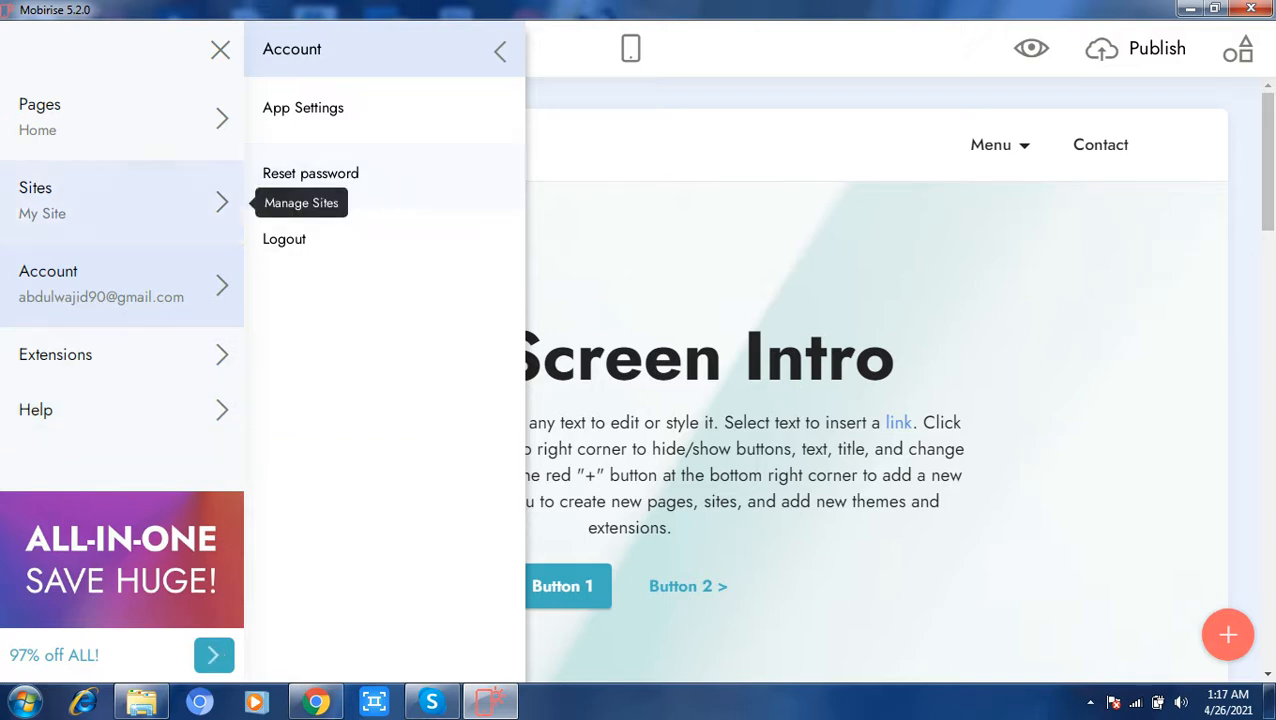
Step: Start creating a new site and replace the default site name with Pakistan
left_click(150, 200)
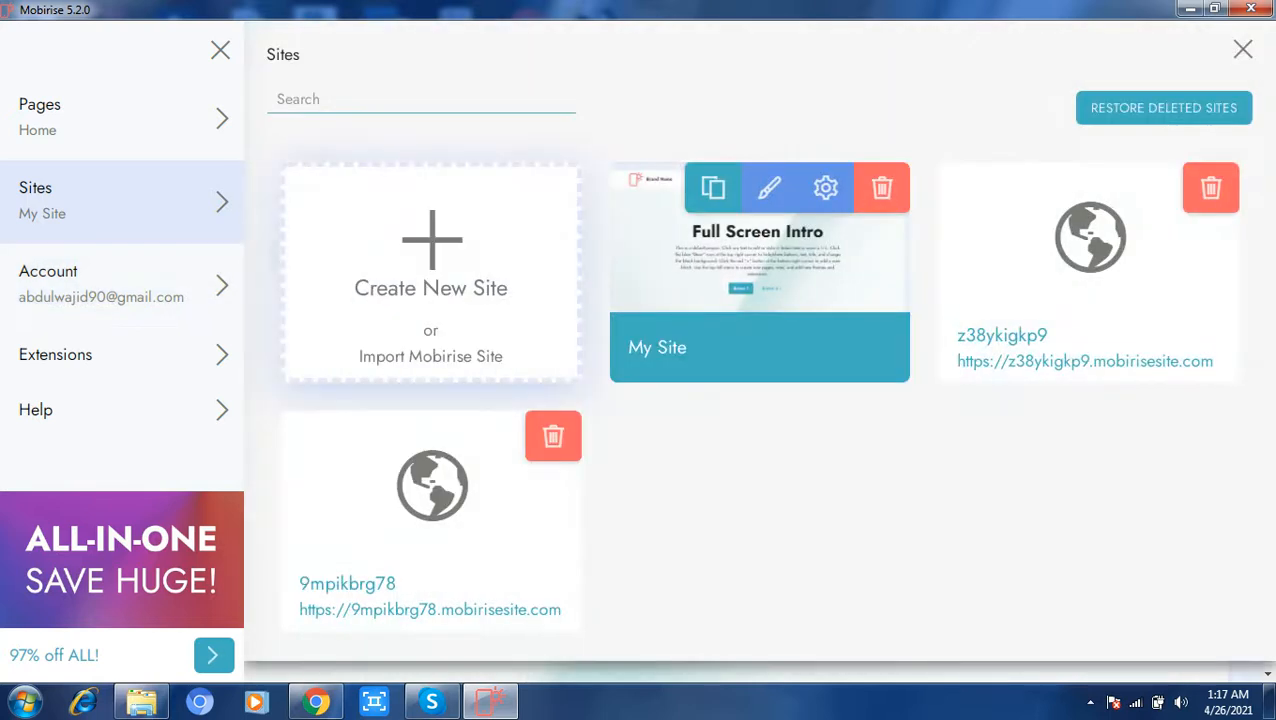
left_click(432, 256)
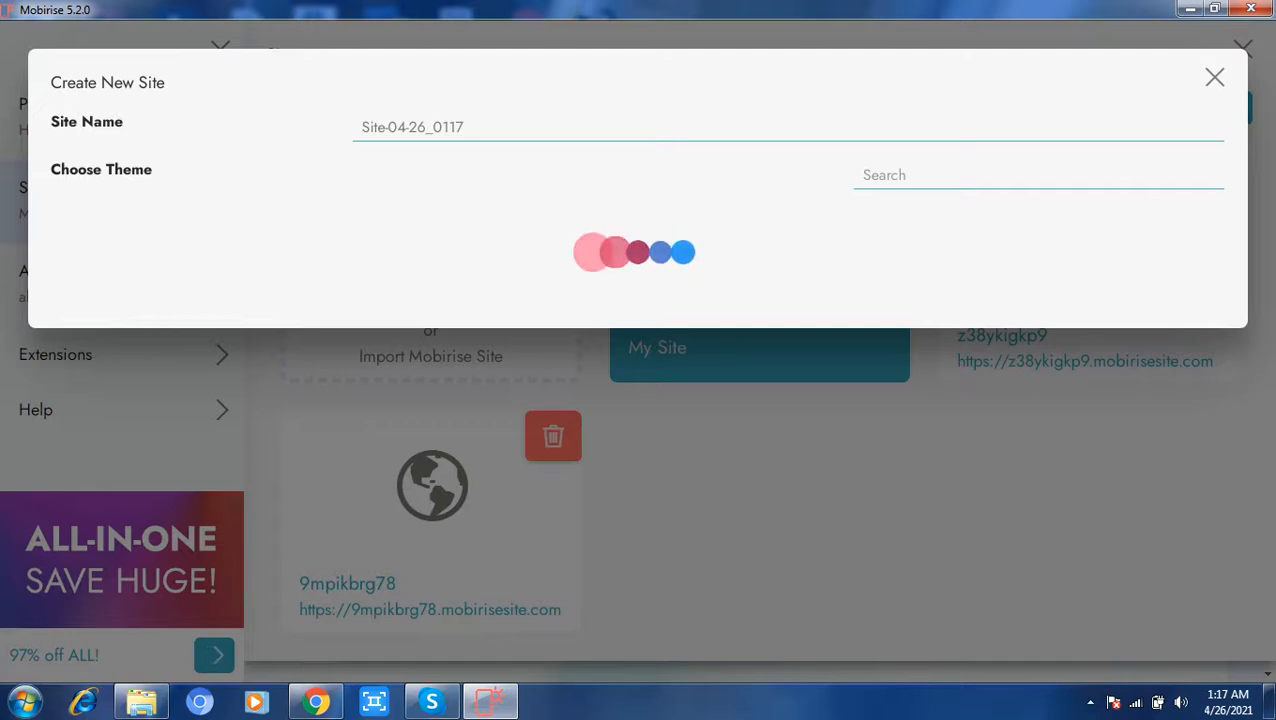
left_click(464, 127)
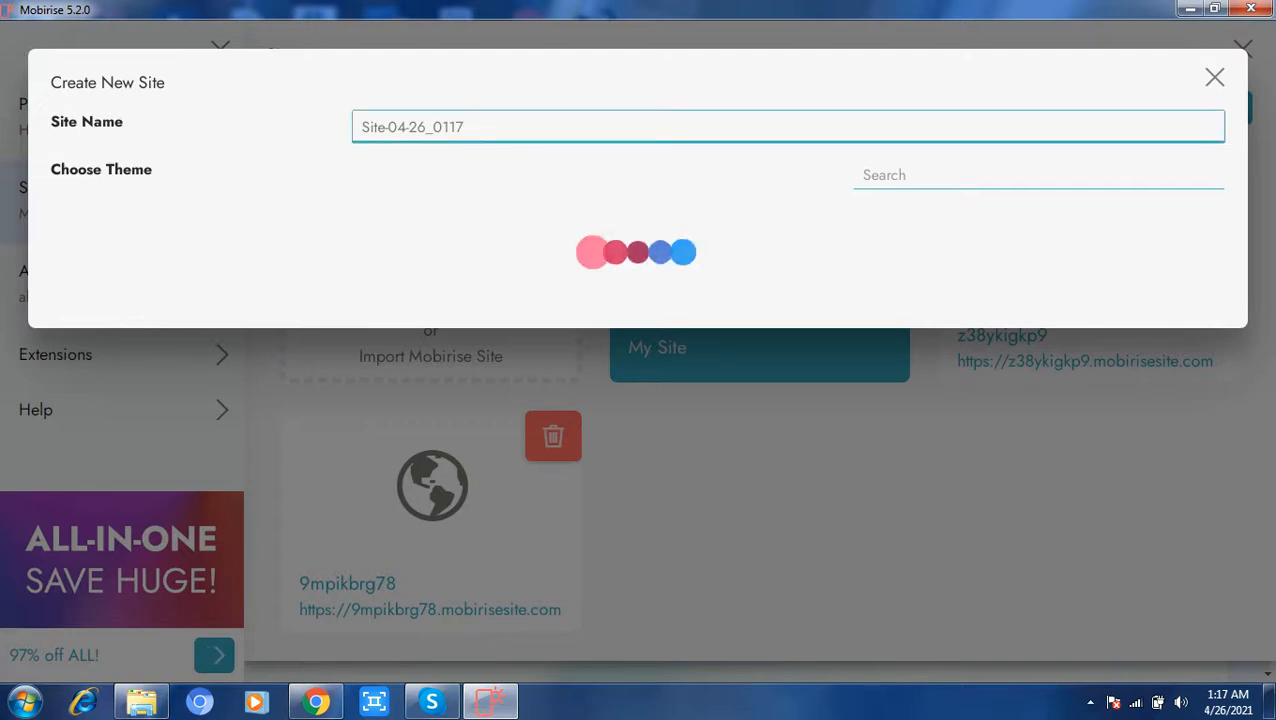
key("BackSpace")
key("BackSpace")
key("BackSpace")
key("BackSpace")
key("BackSpace")
key("BackSpace")
key("BackSpace")
key("BackSpace")
key("BackSpace")
key("BackSpace")
key("BackSpace")
key("BackSpace")
key("BackSpace")
key("BackSpace")
key("BackSpace")
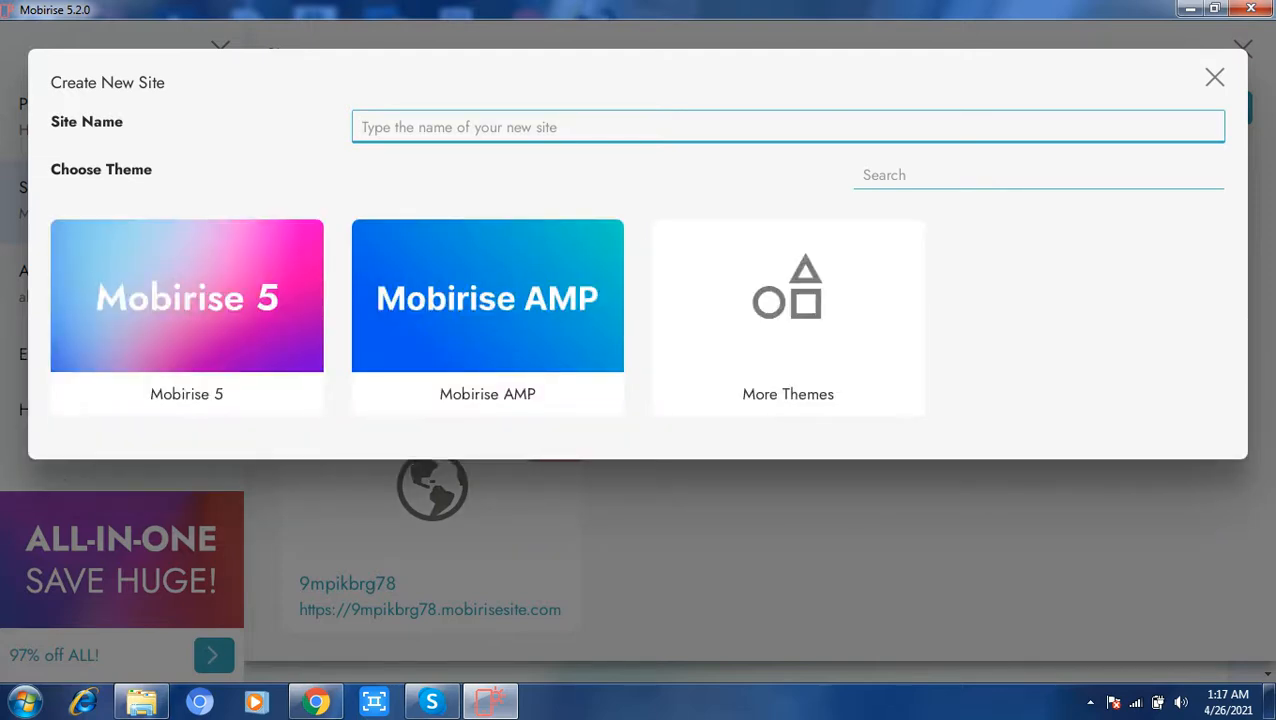
type("P")
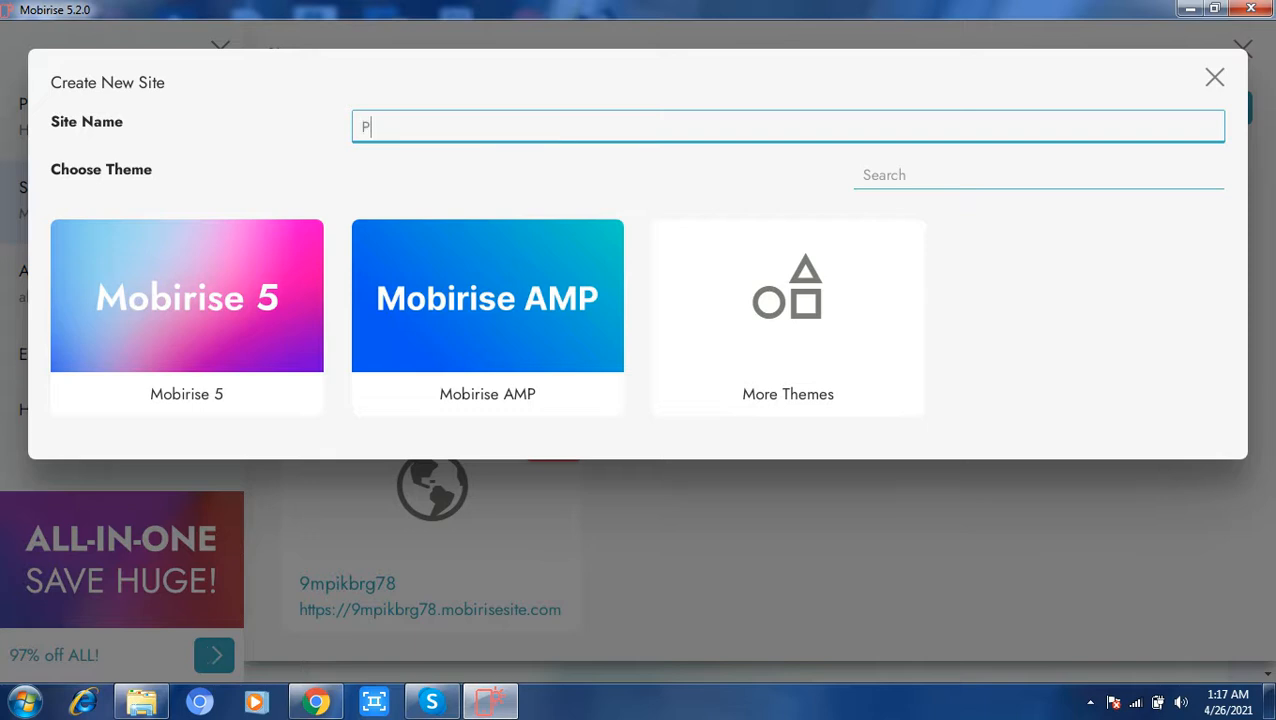
type("akistan")
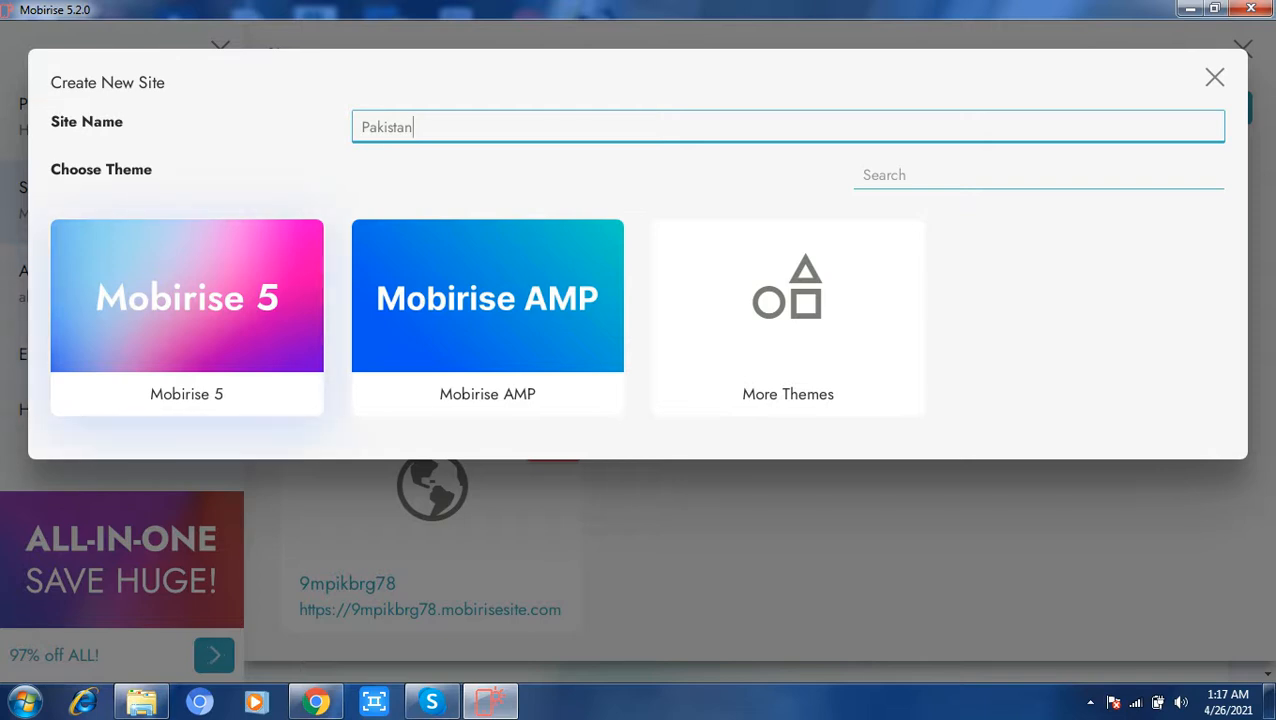
Step: Create the site with the Mobirise 5 theme, turning on "Don't show again" for the confirmation
left_click(187, 300)
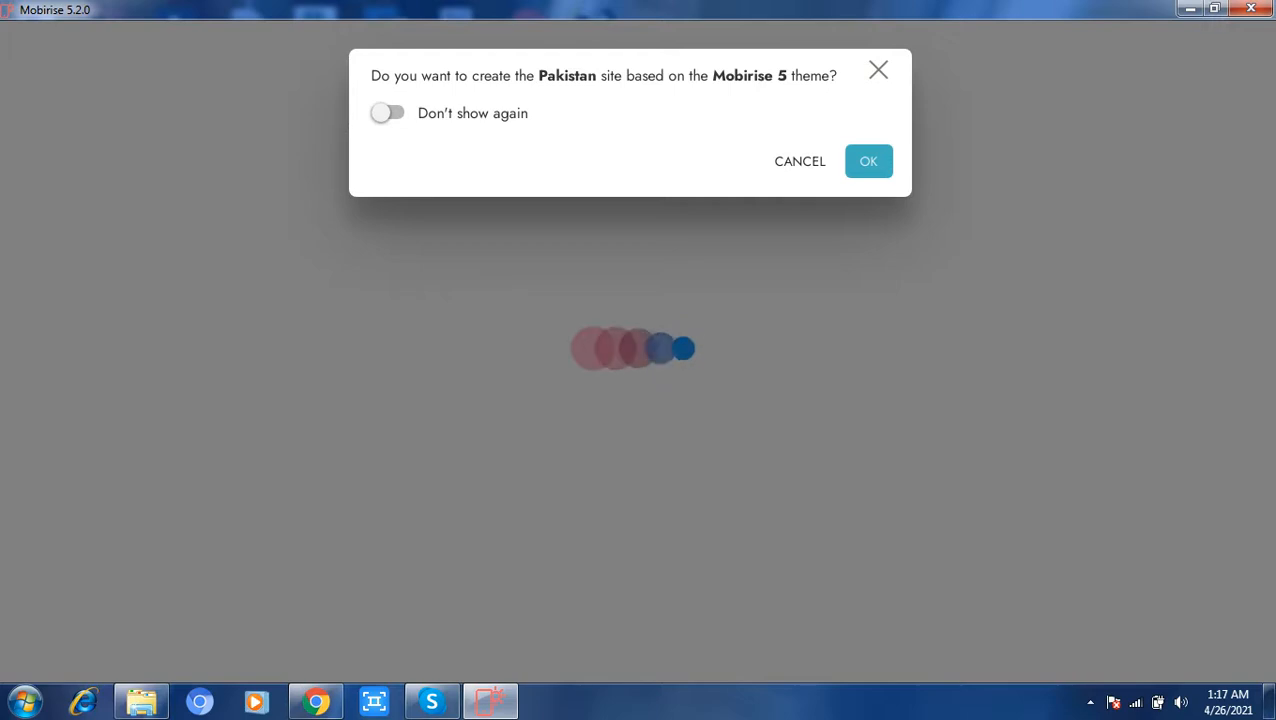
left_click(387, 113)
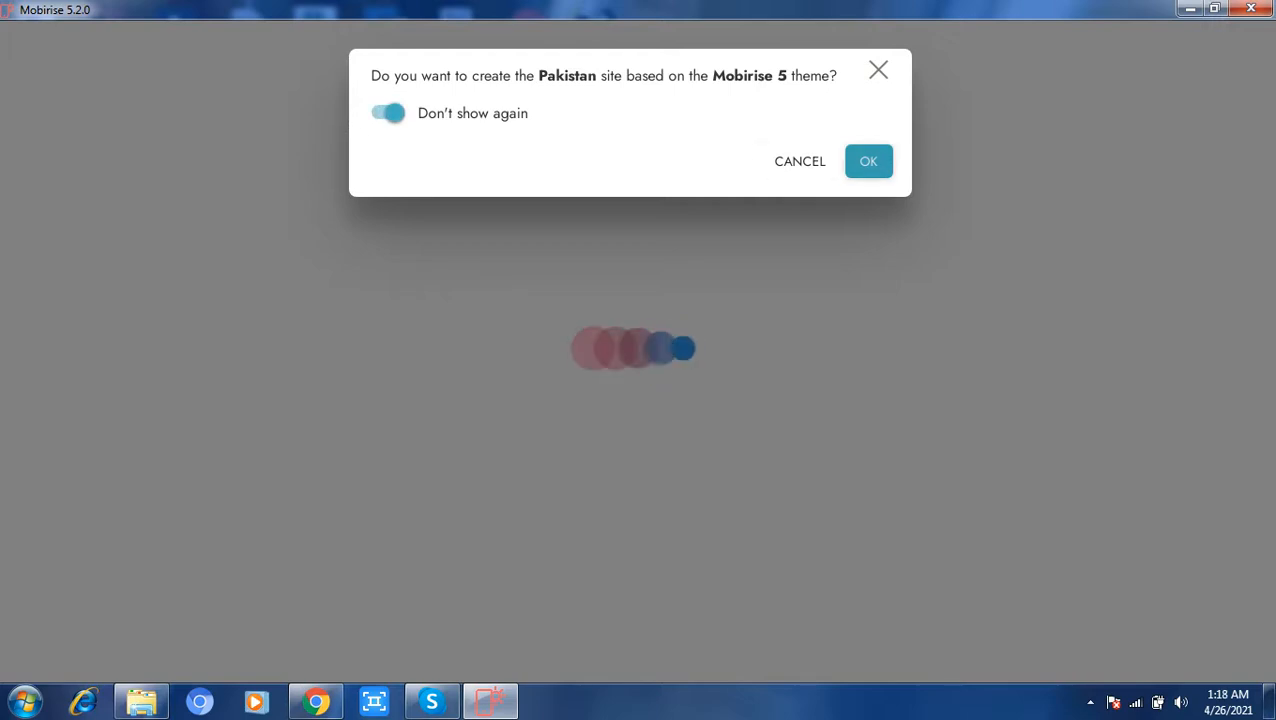
left_click(868, 161)
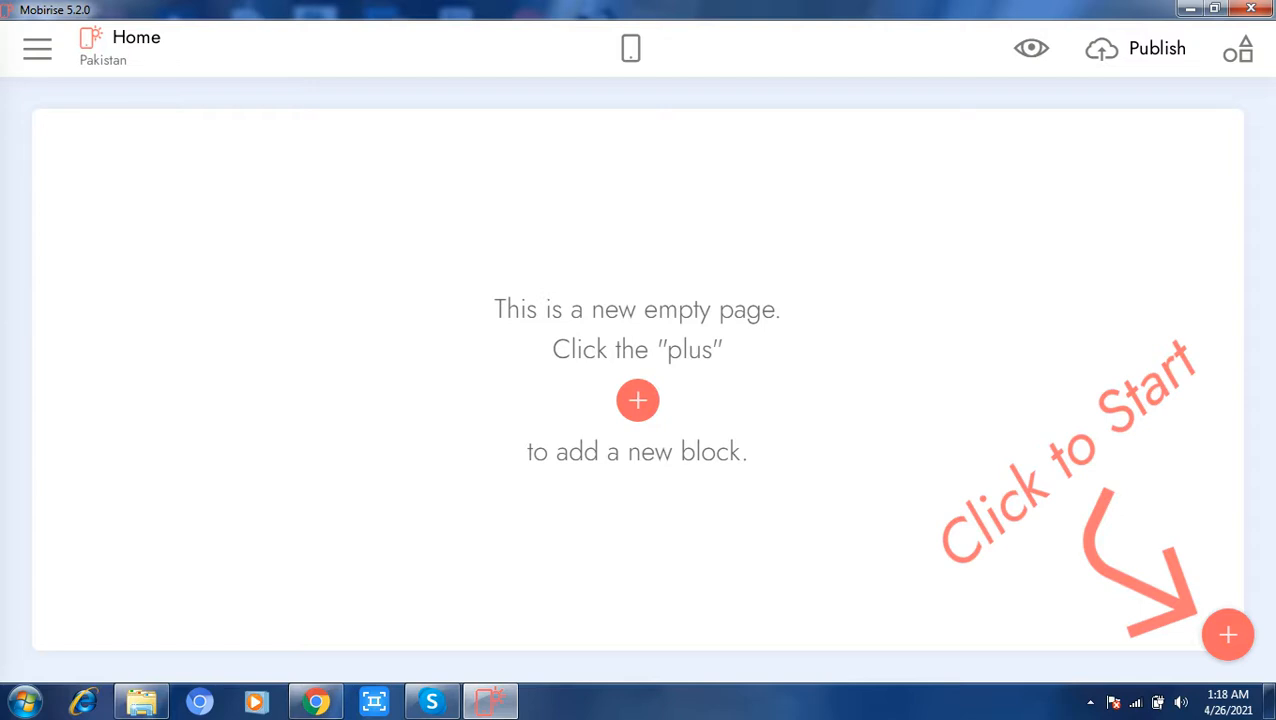
Step: Review the list of pages in the new Pakistan site and return to the empty home page
left_click(105, 48)
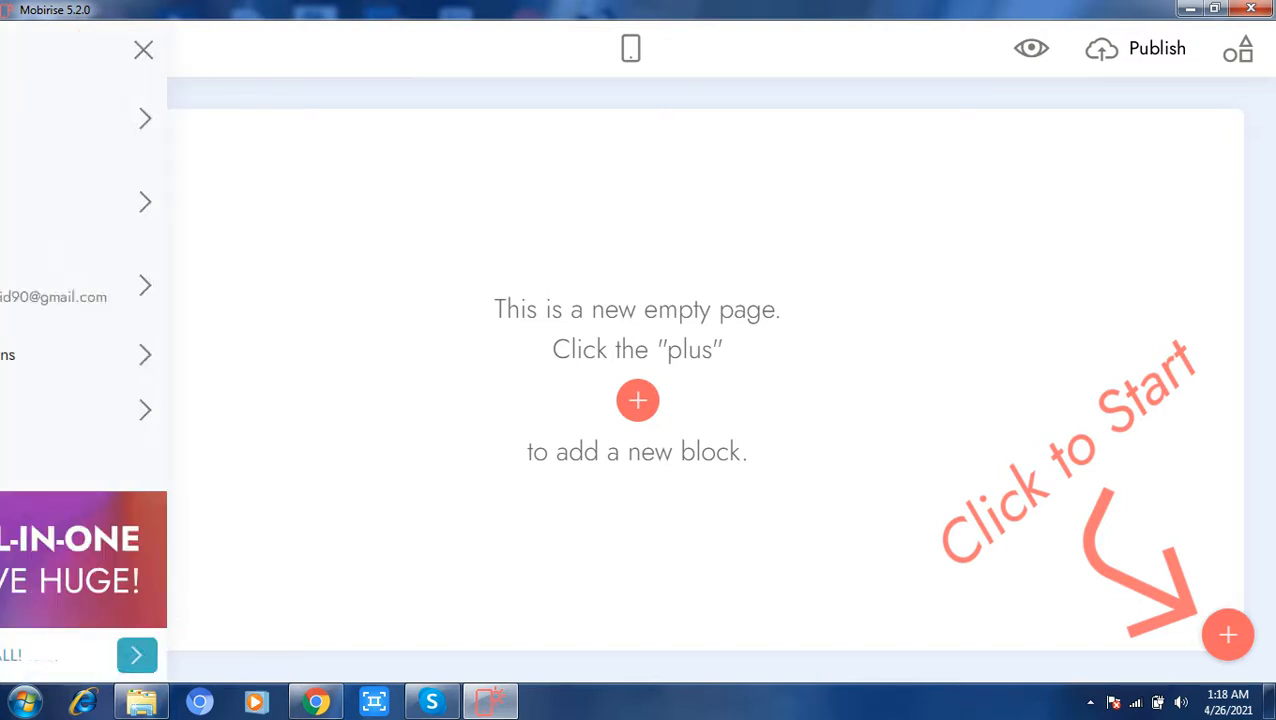
left_click(222, 119)
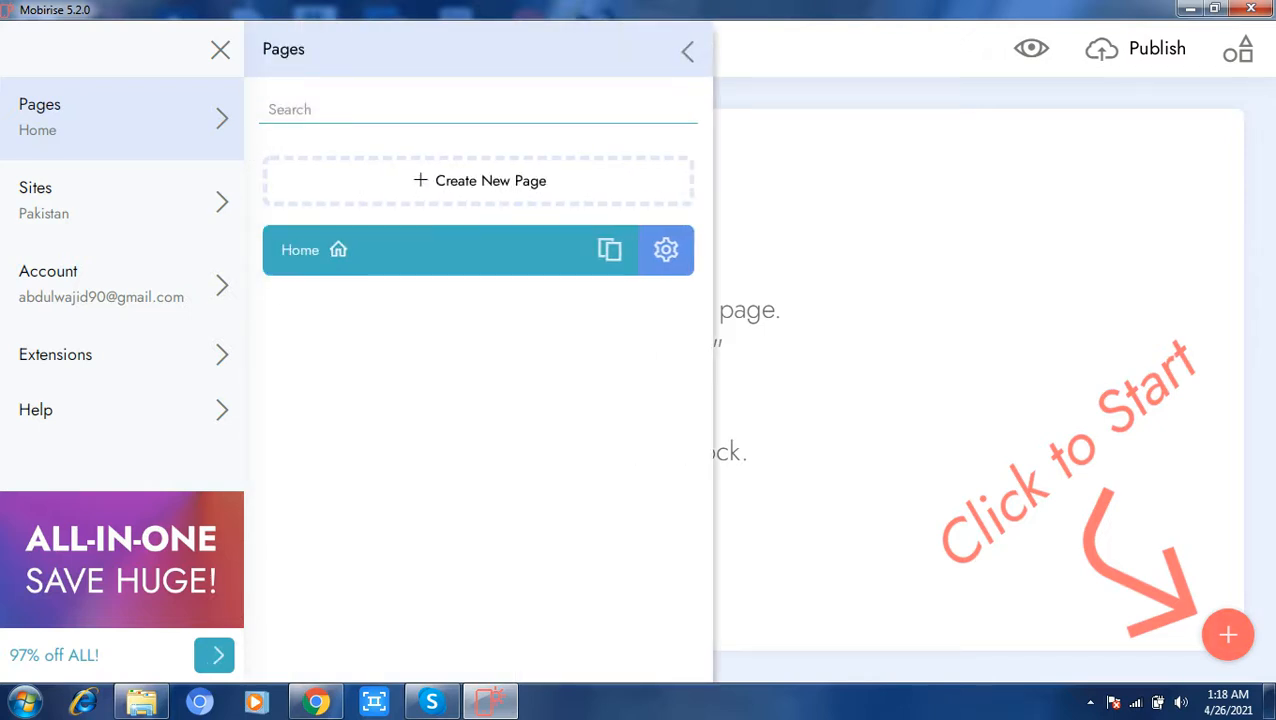
left_click(220, 50)
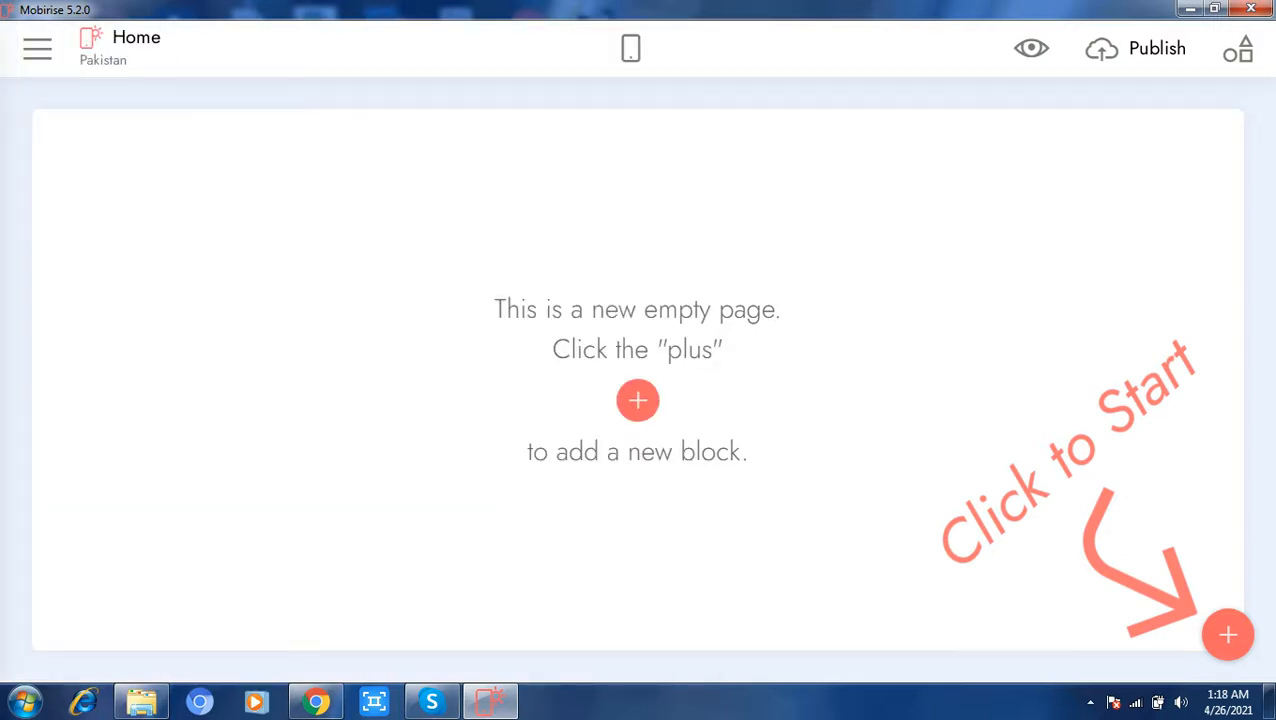
left_click(37, 48)
left_click(222, 119)
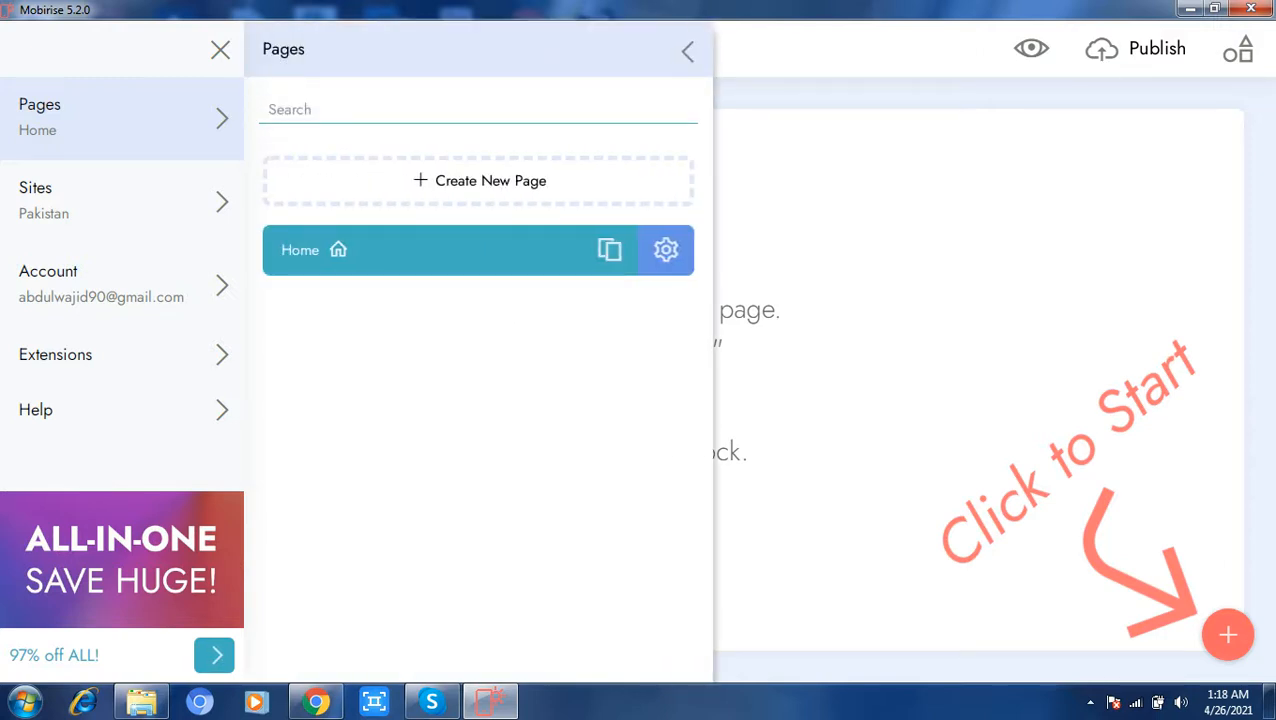
key("Escape")
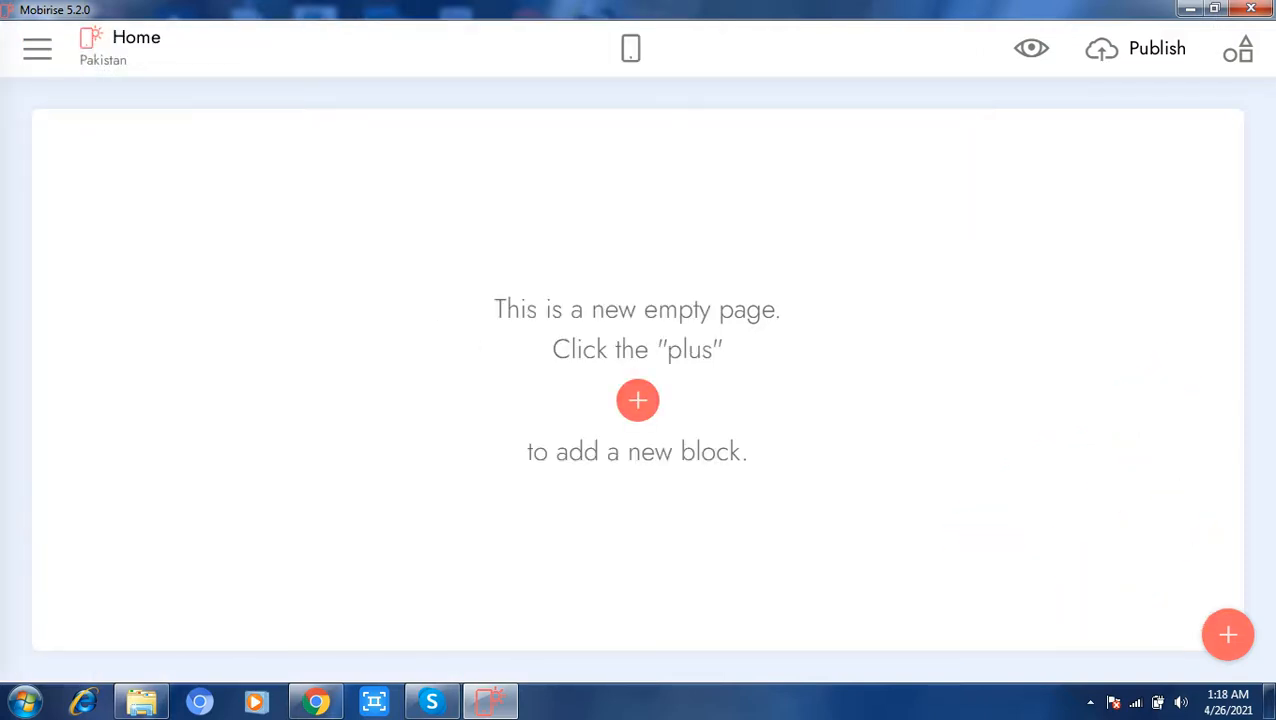
Step: Add the plain menu block with About us, Services and Contacts links and the "Building a website" header block to the home page
left_click(1228, 635)
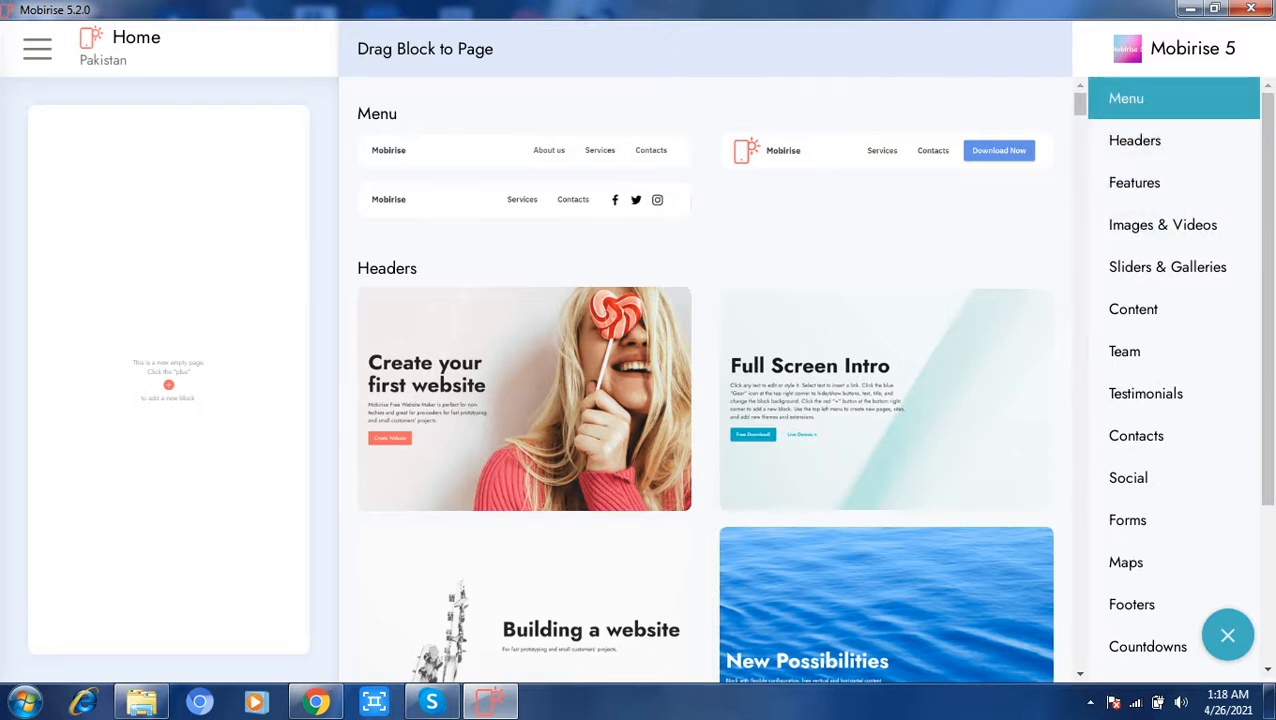
left_click(1150, 98)
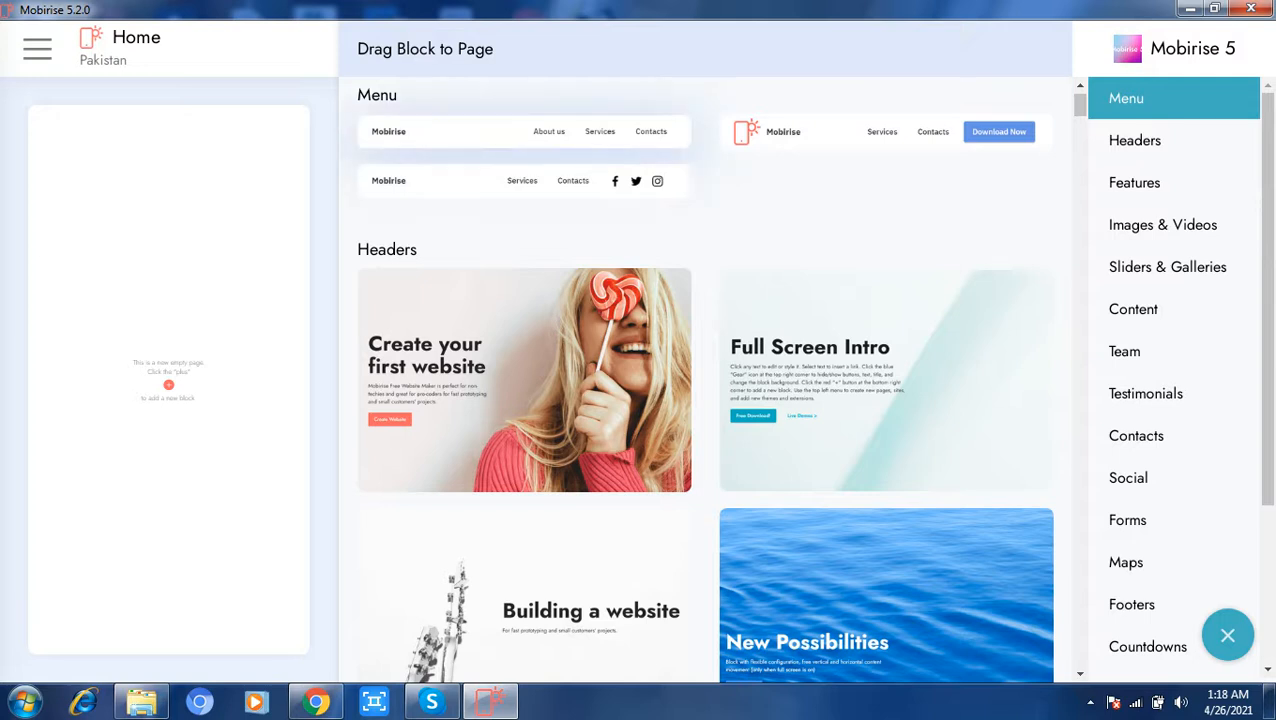
left_click(524, 132)
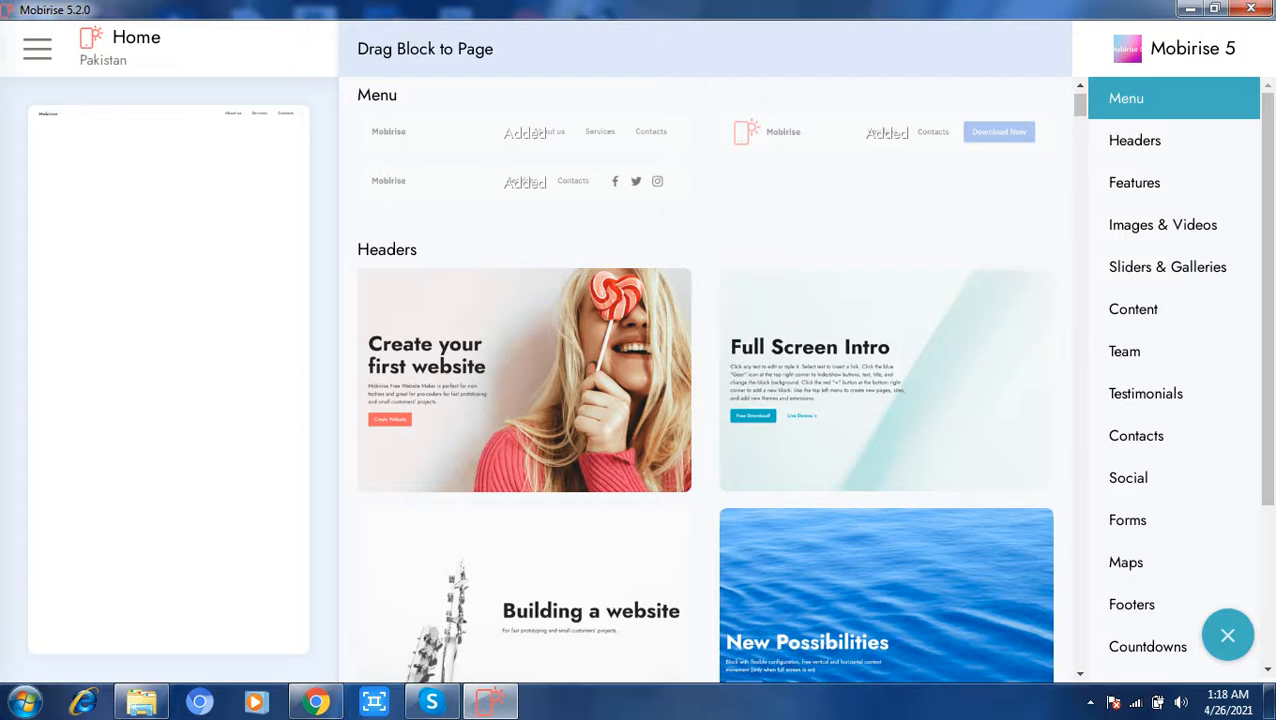
left_click(1134, 140)
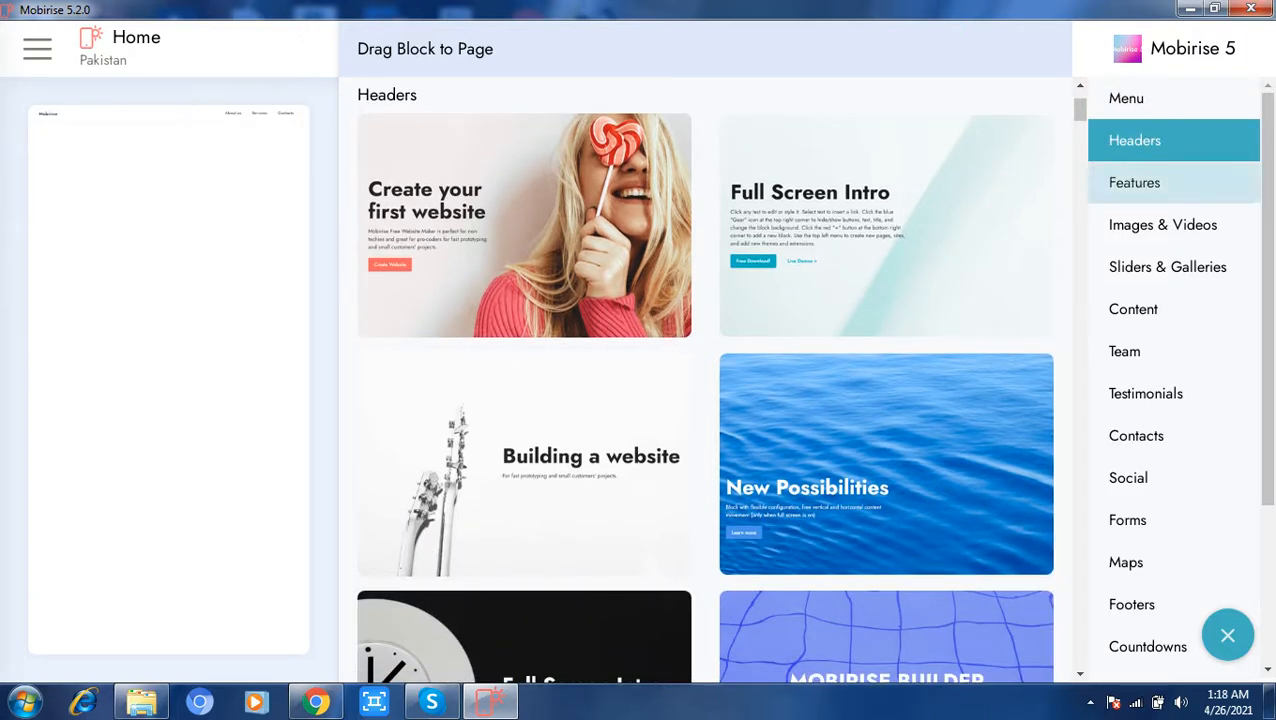
left_click(524, 464)
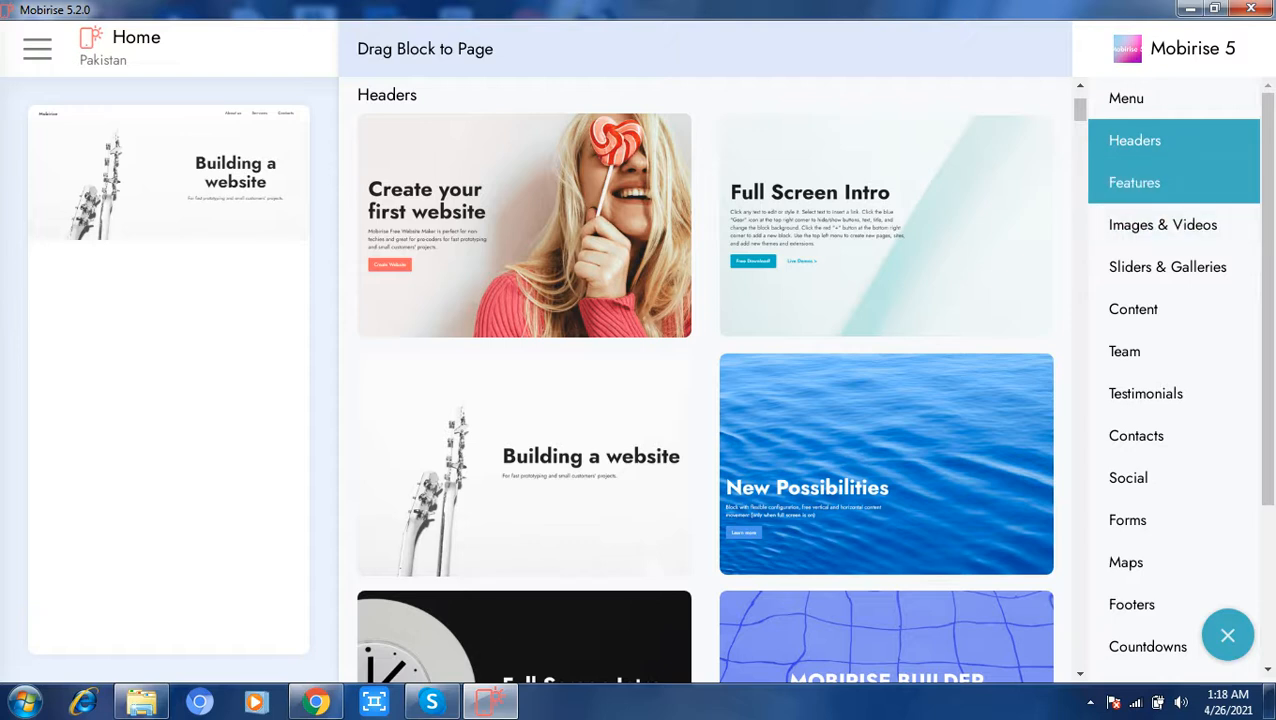
Step: Add the Images & Videos block with the single captioned picture of a plant on pink below the header
left_click(1134, 182)
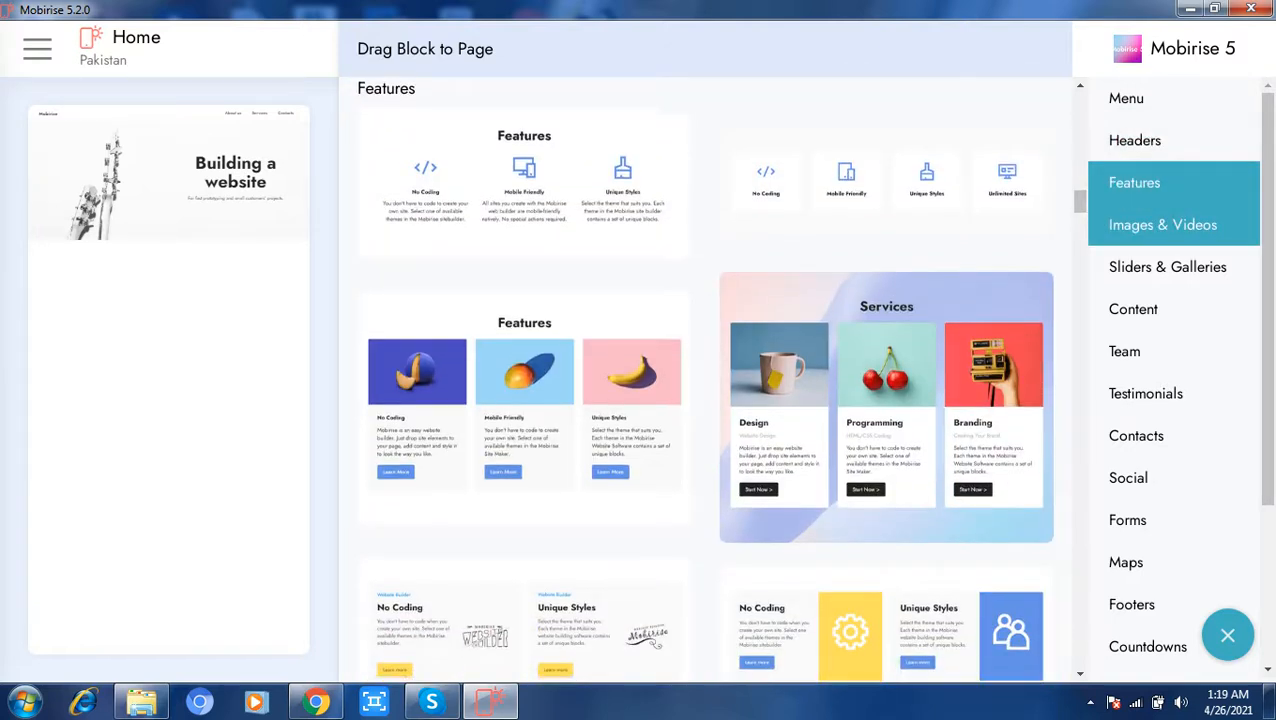
left_click(1162, 224)
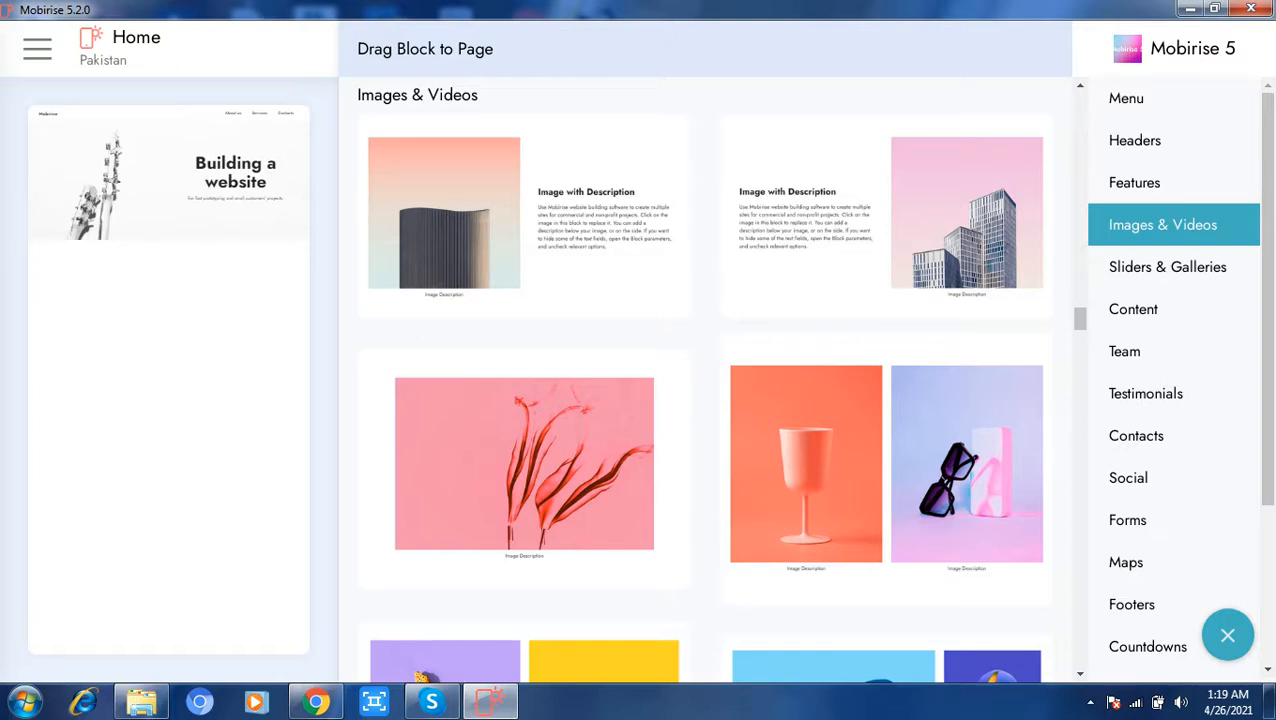
left_click(540, 464)
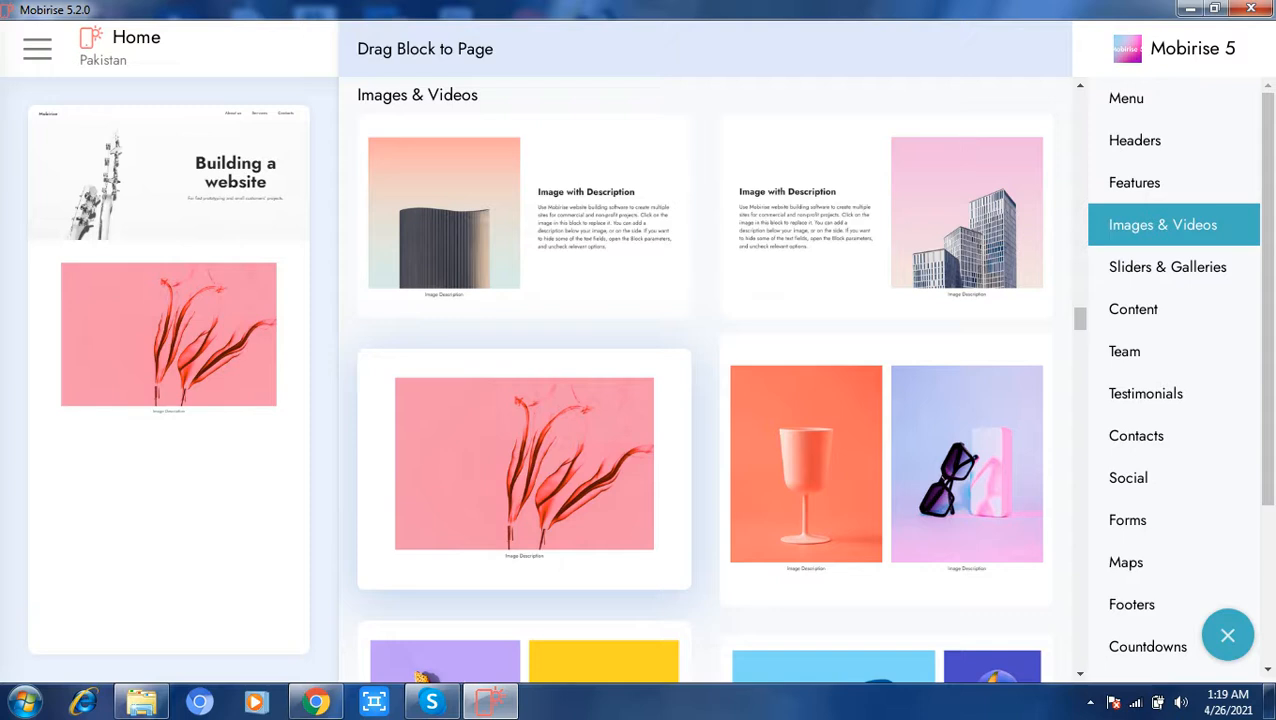
Step: Add the Social block "Follow Us!" with Facebook, Twitter and Instagram icons below the plant picture
left_click(1165, 267)
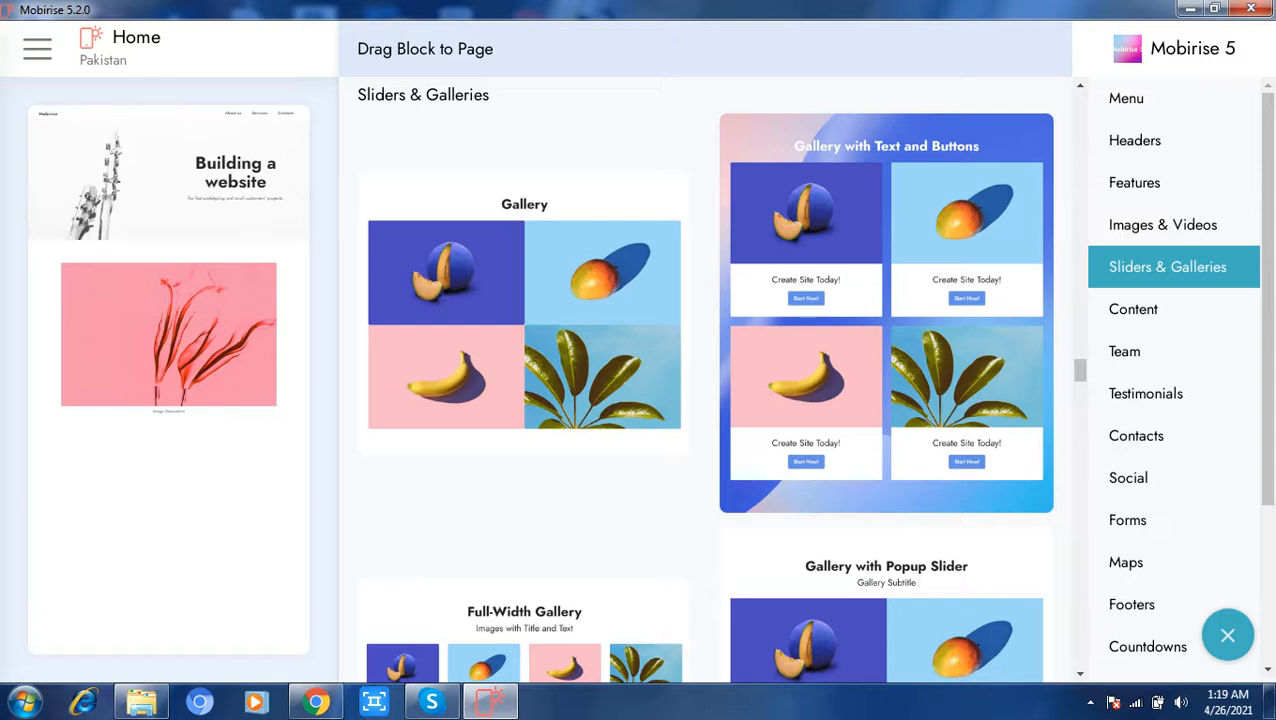
left_click(1133, 309)
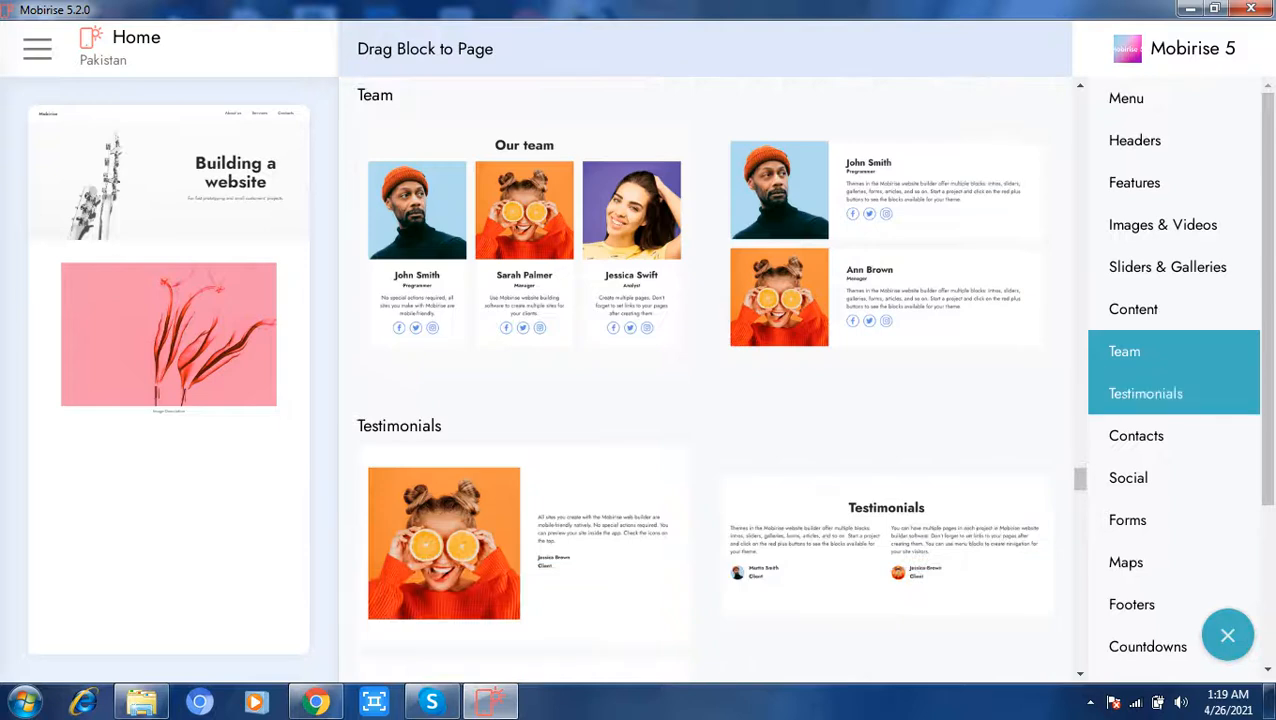
left_click(1145, 393)
left_click(1138, 435)
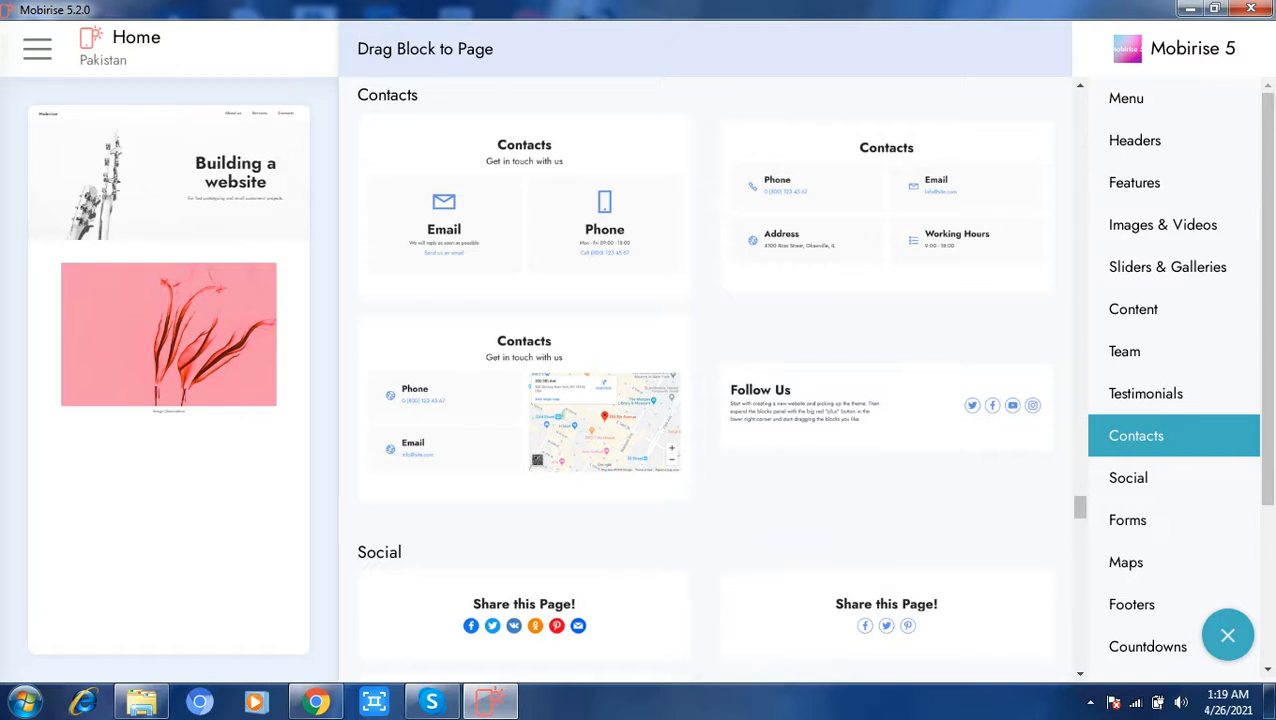
left_click(1128, 477)
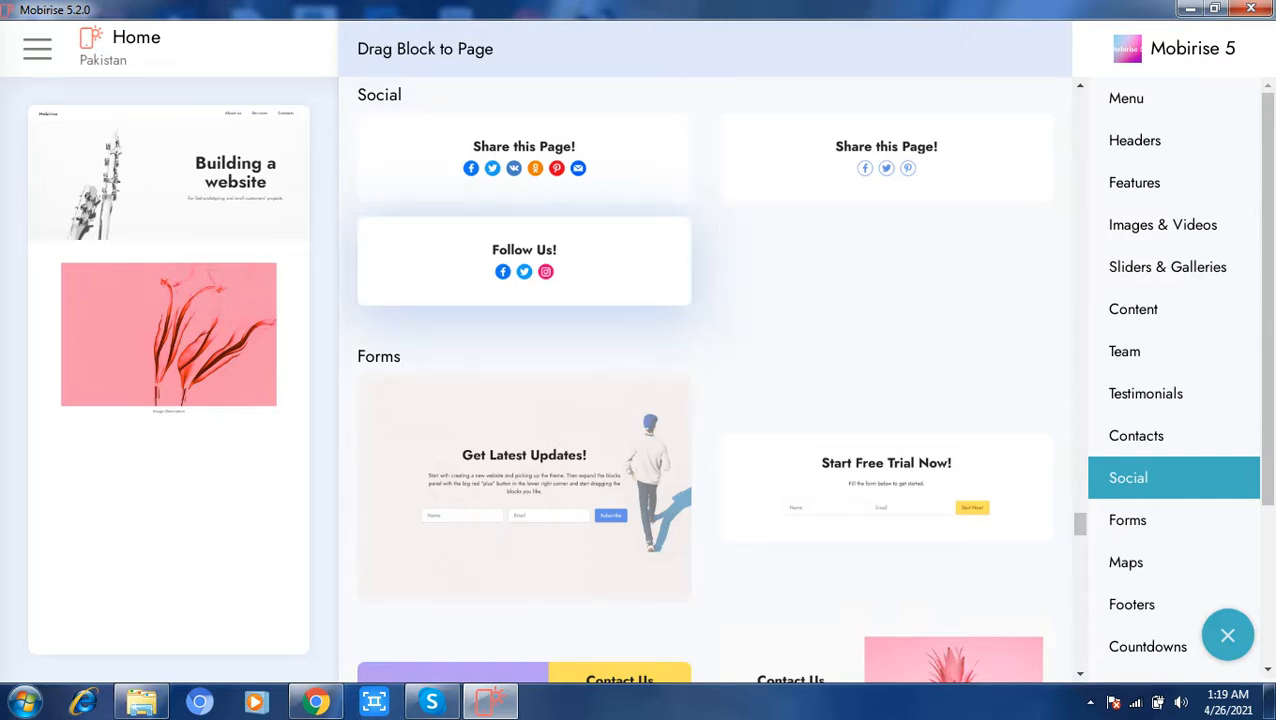
left_click(524, 261)
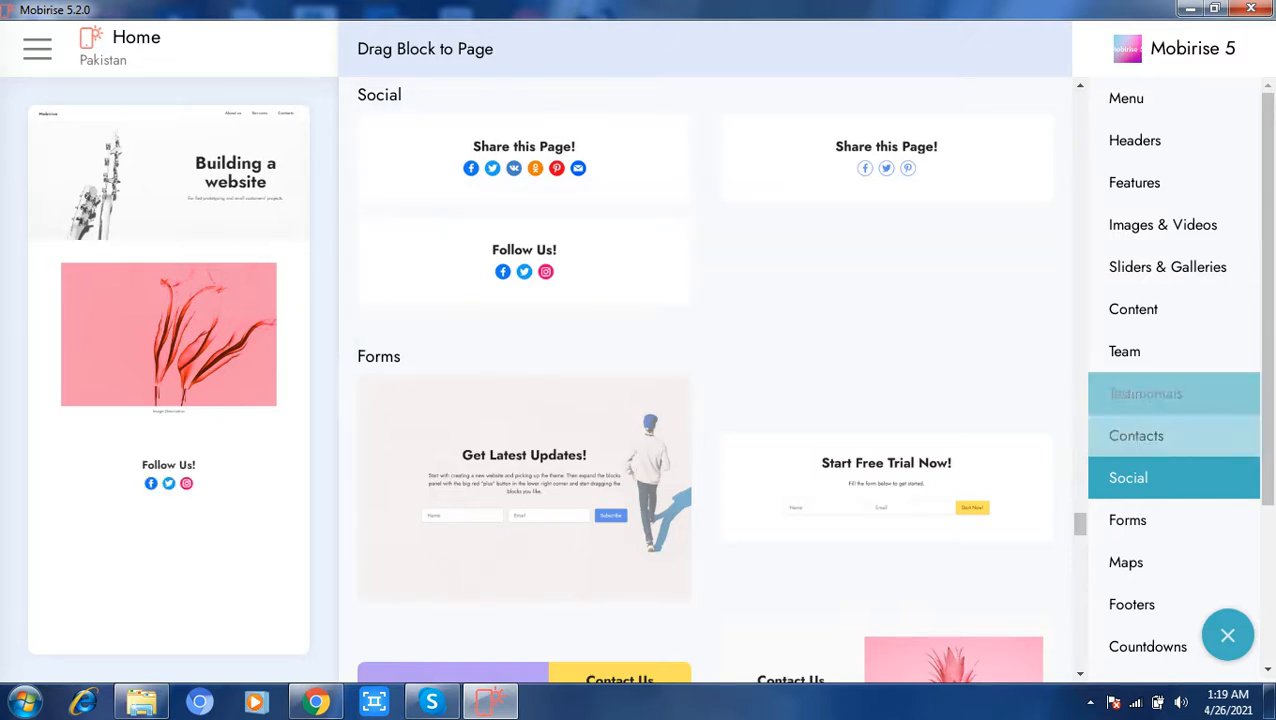
Step: Look through the available Forms, Maps and Footers blocks and close the block library
left_click(1127, 520)
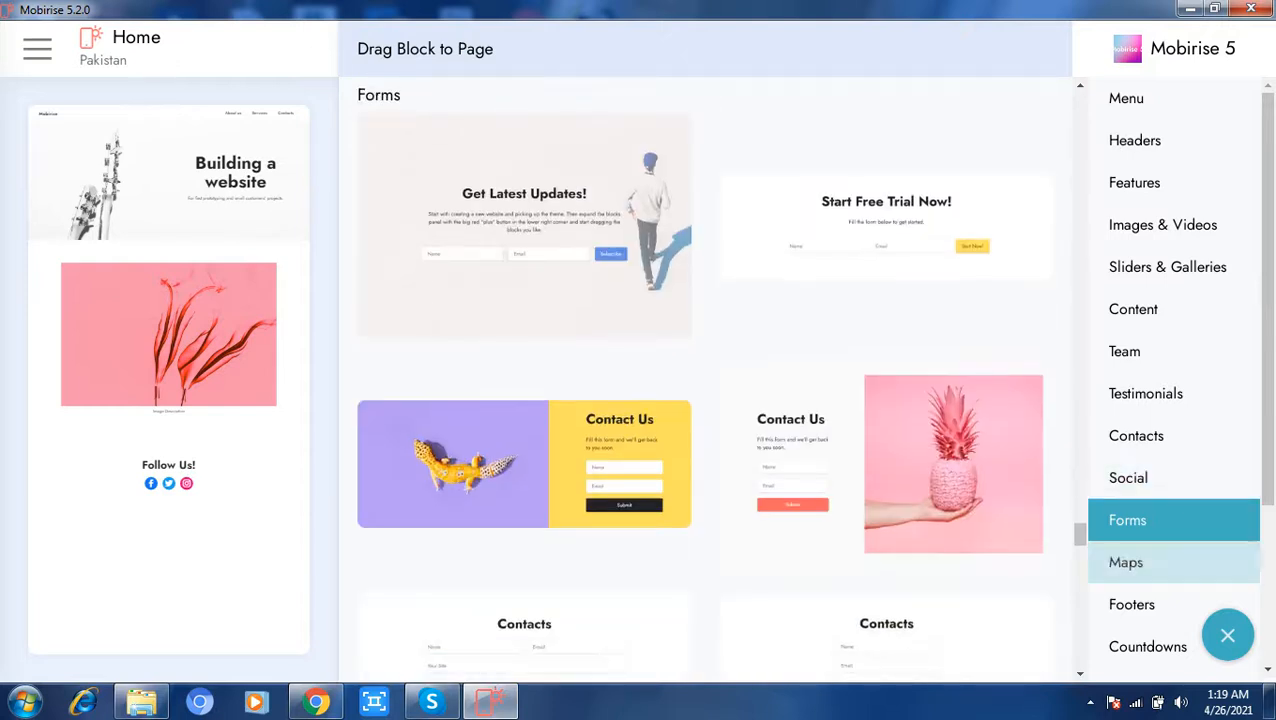
left_click(1125, 562)
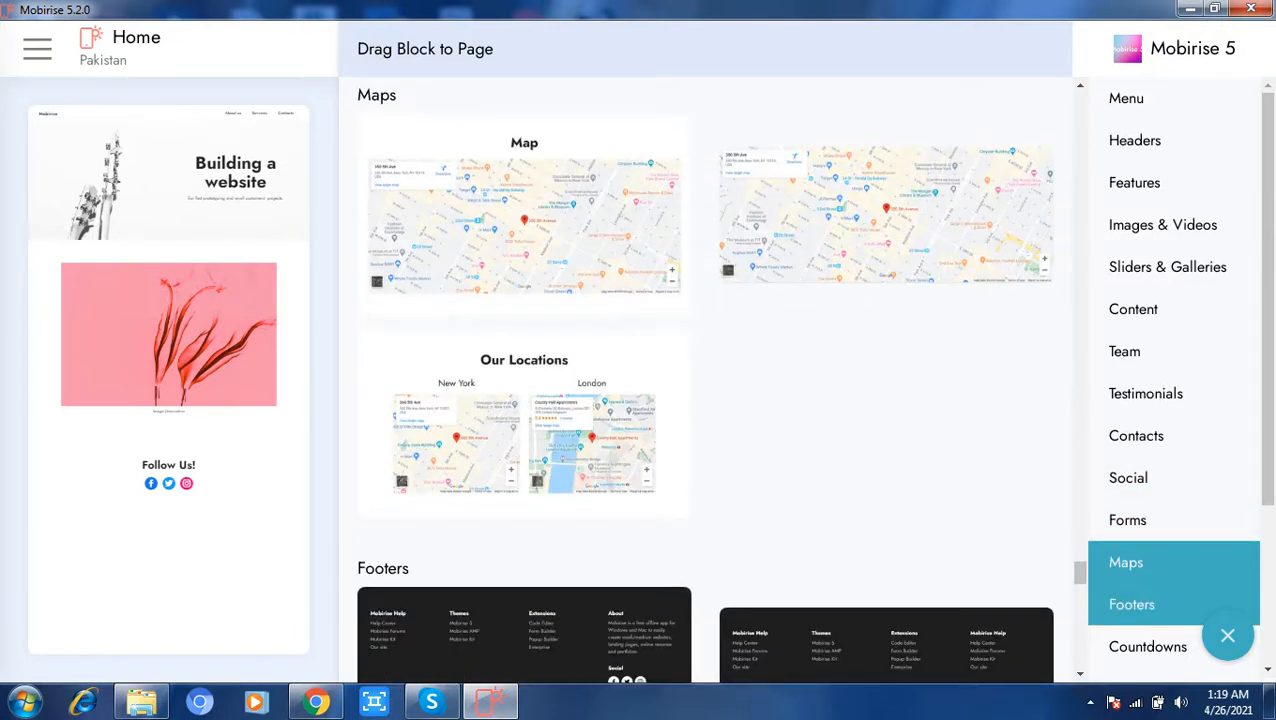
left_click(1131, 604)
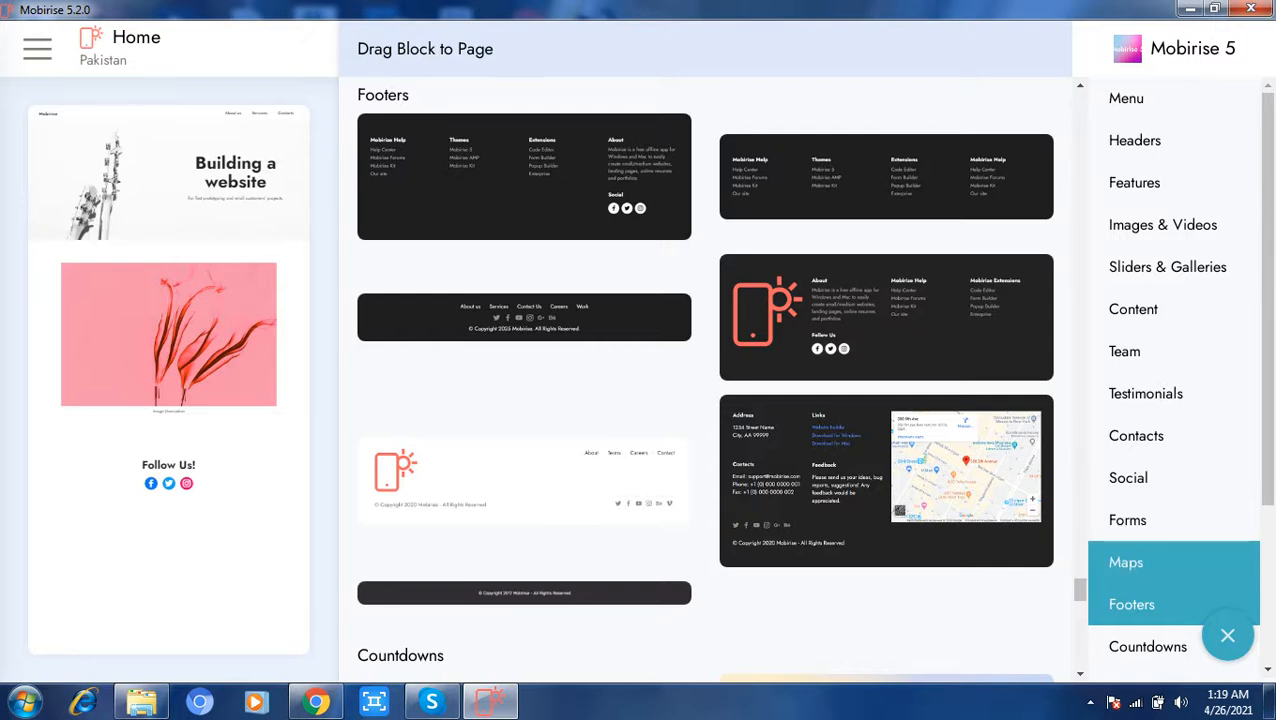
left_click(1125, 562)
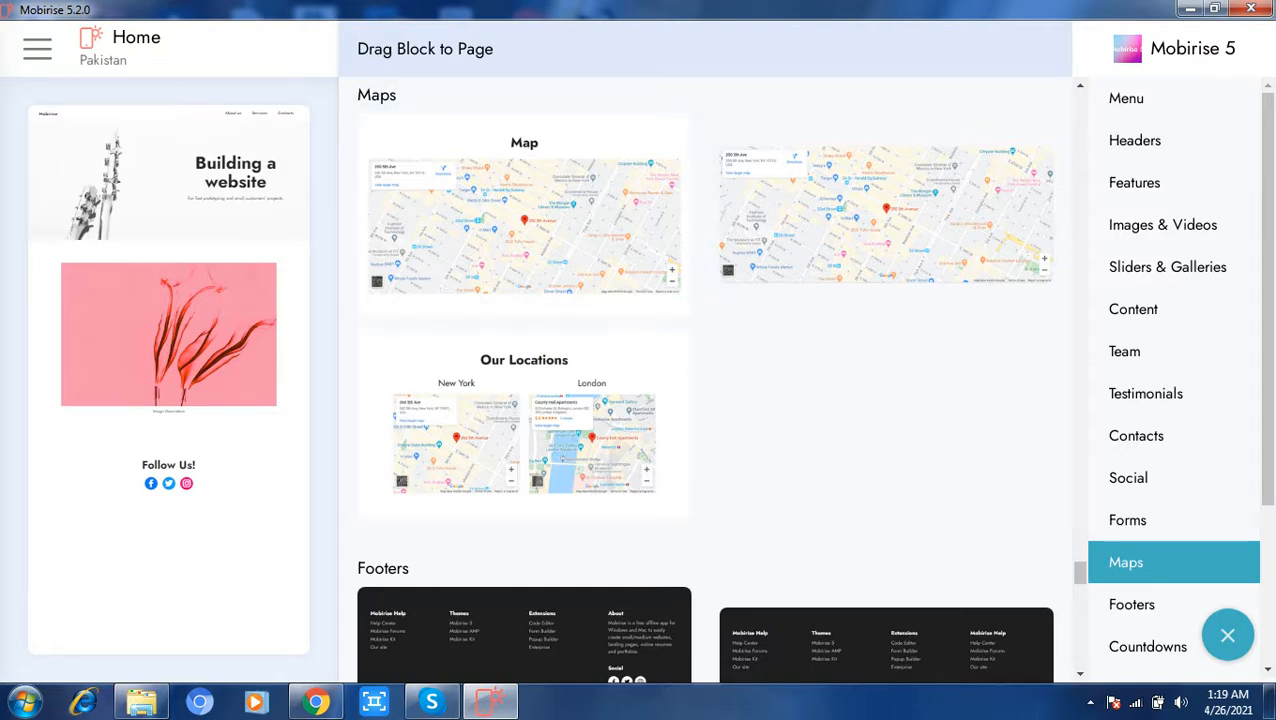
left_click(1228, 635)
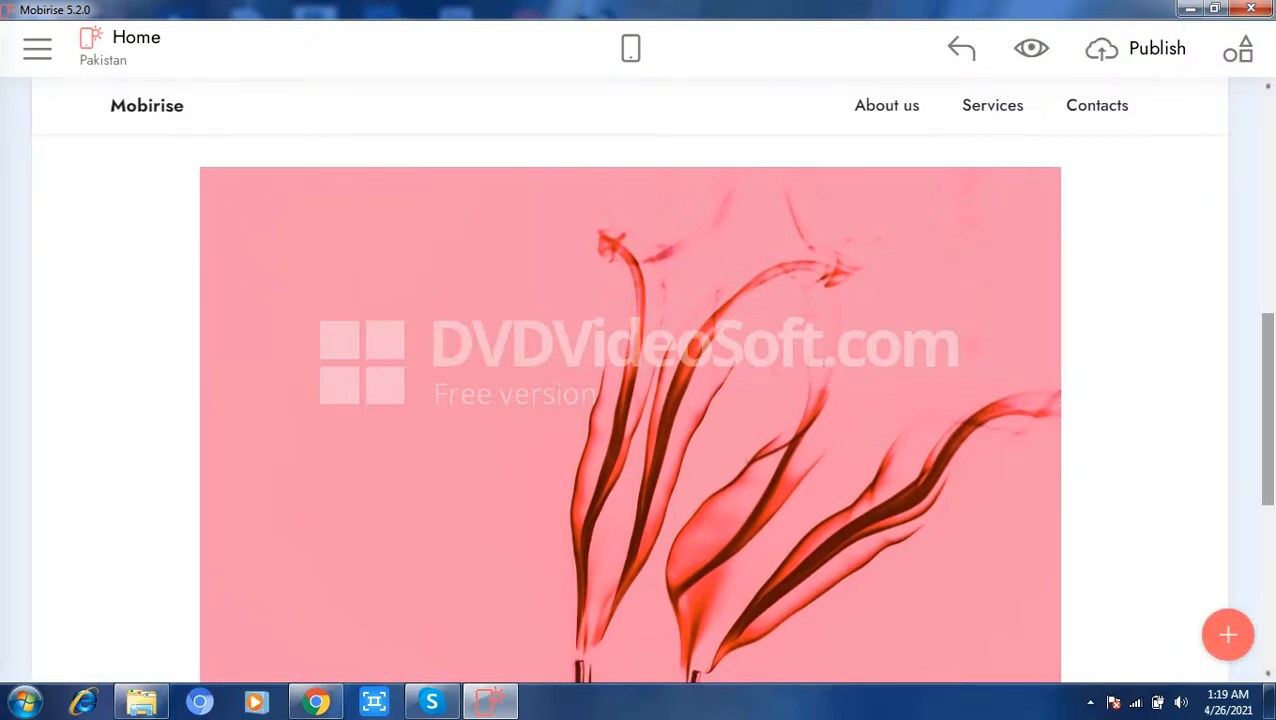
Step: Rename the Services link in the page's navigation bar as Menu
left_click_drag(1268, 410, 1268, 185)
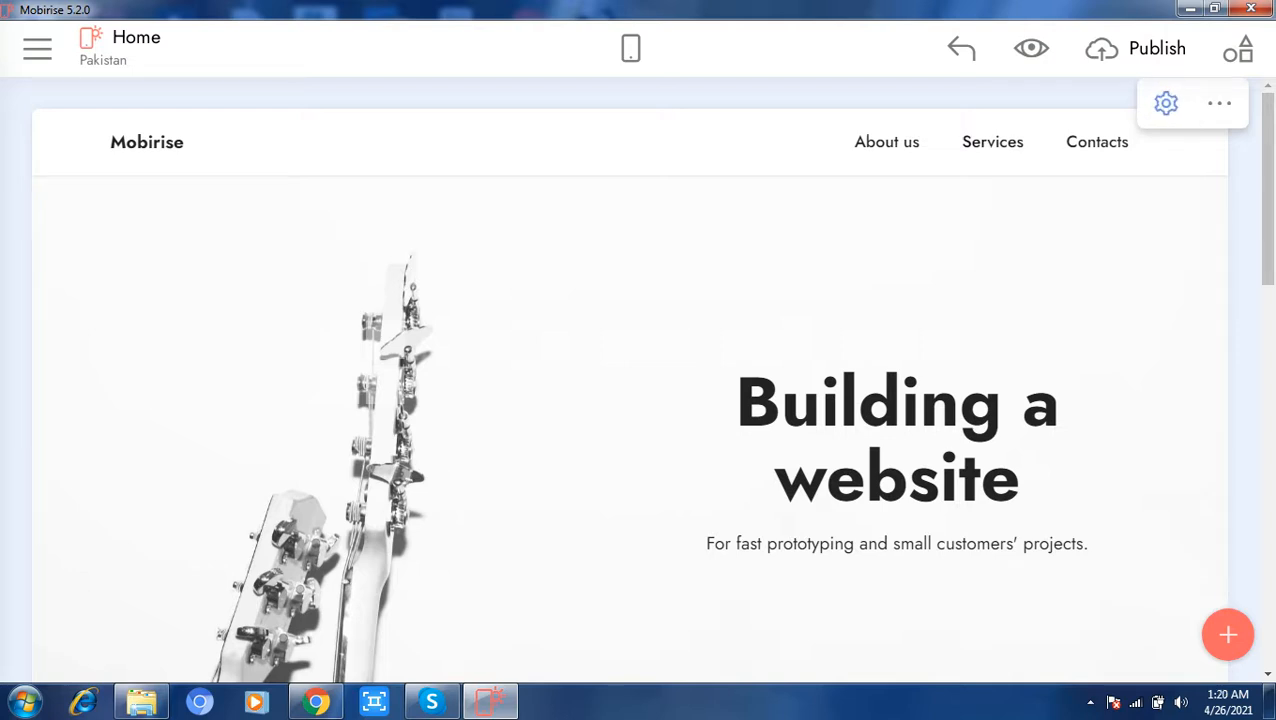
left_click(993, 142)
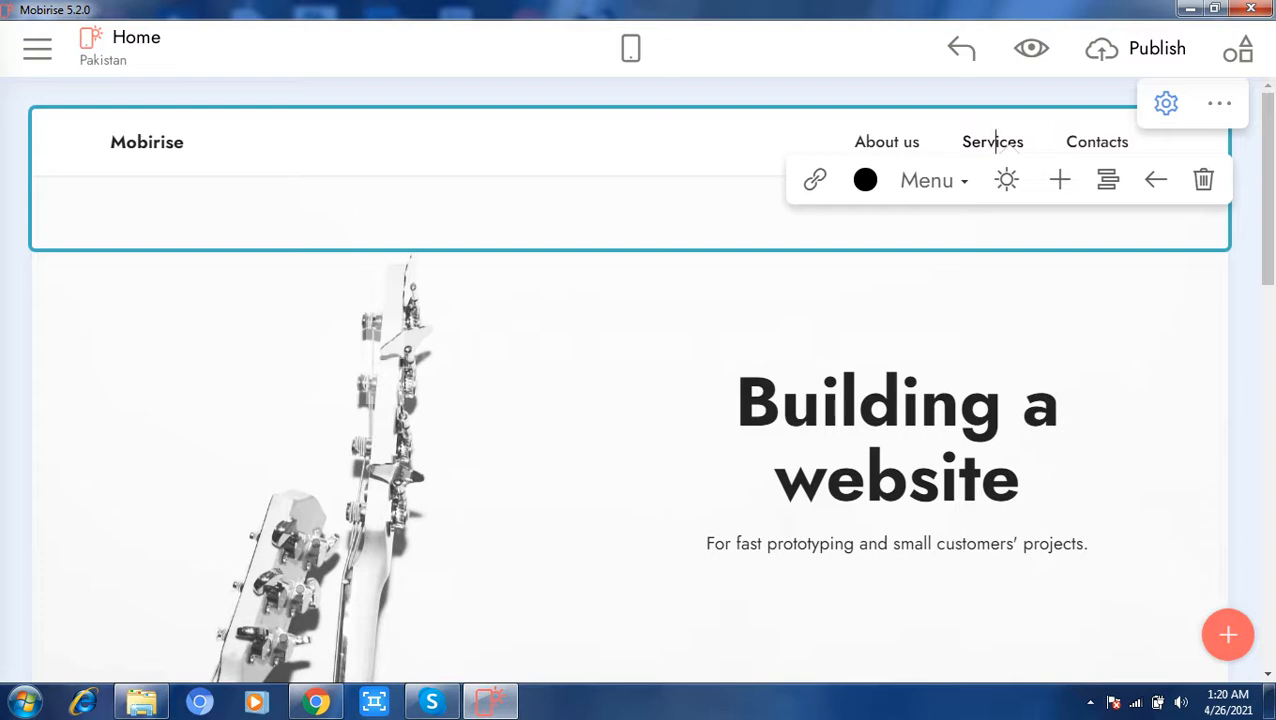
left_click_drag(1023, 142, 961, 142)
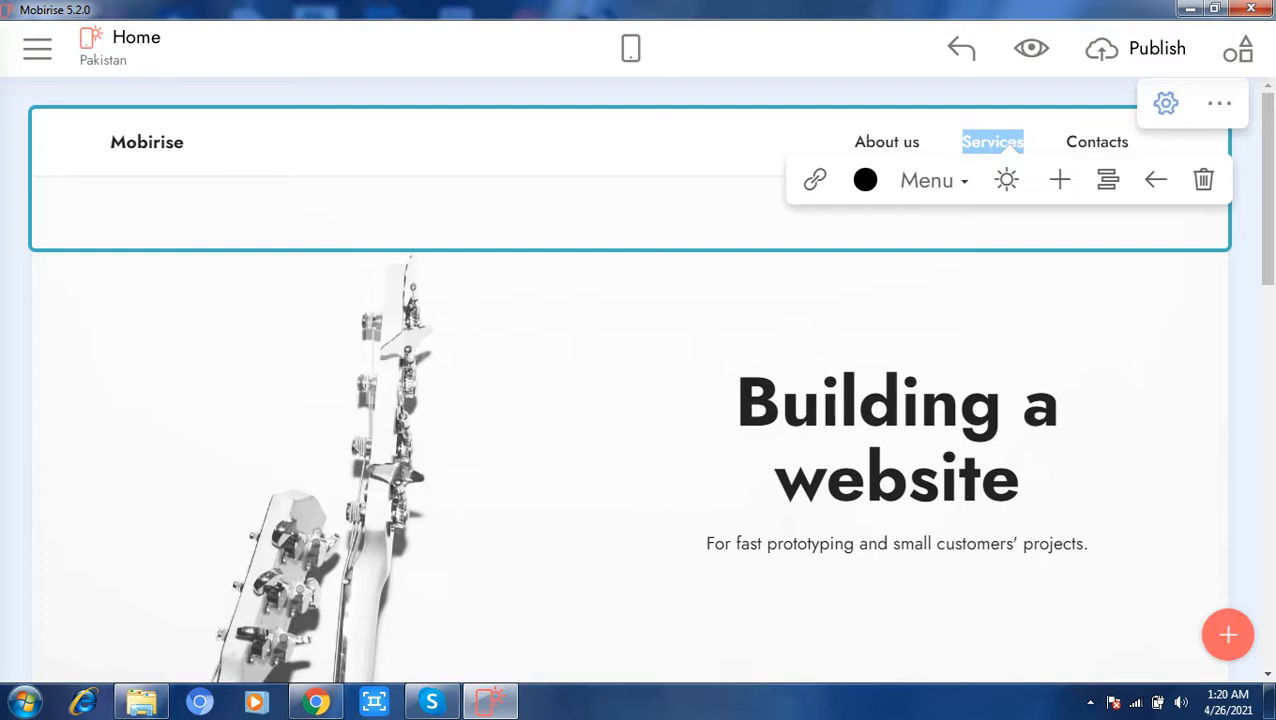
type("Menu")
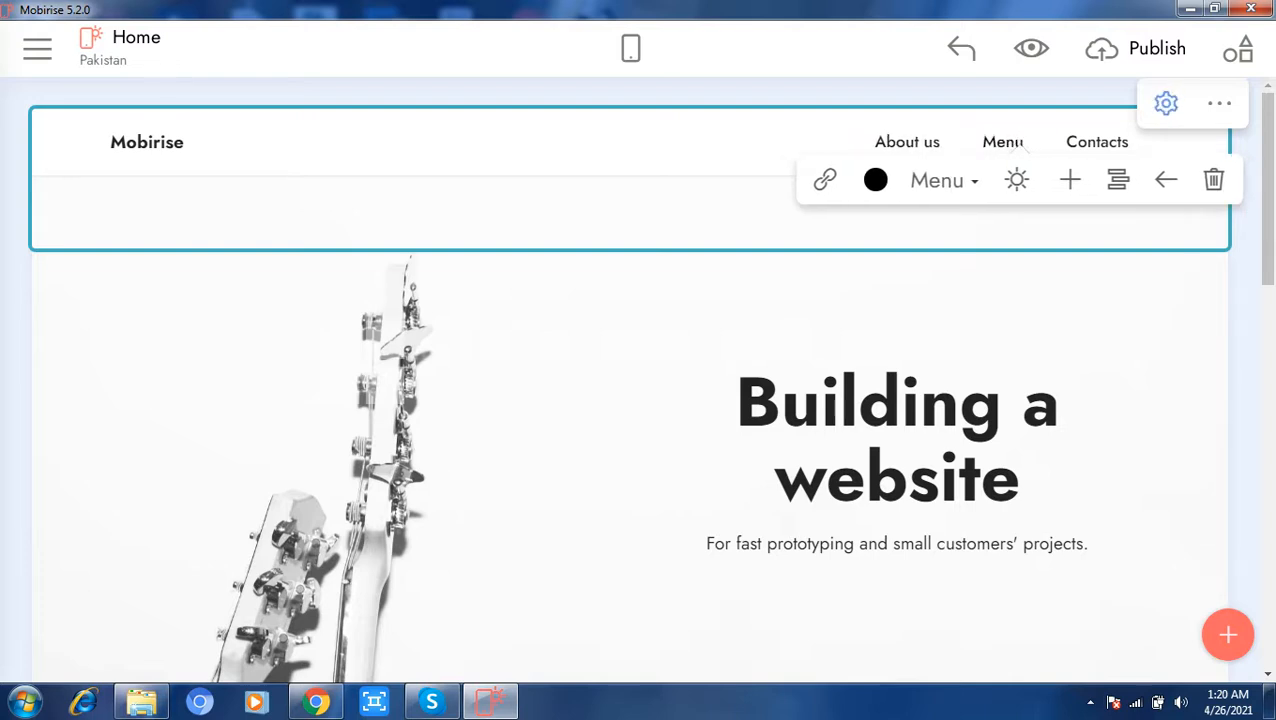
left_click(620, 340)
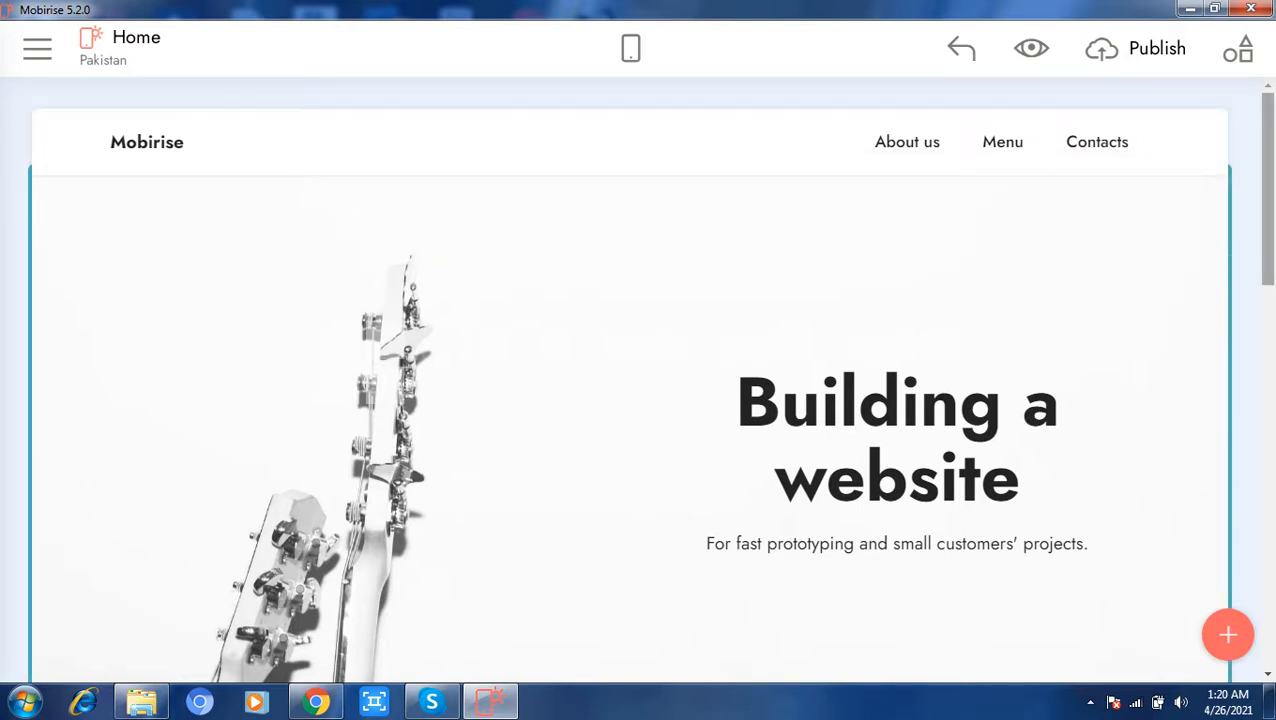
Step: Replace the header block's title with "Pakistan" and colour it red
left_click_drag(1268, 190, 1268, 199)
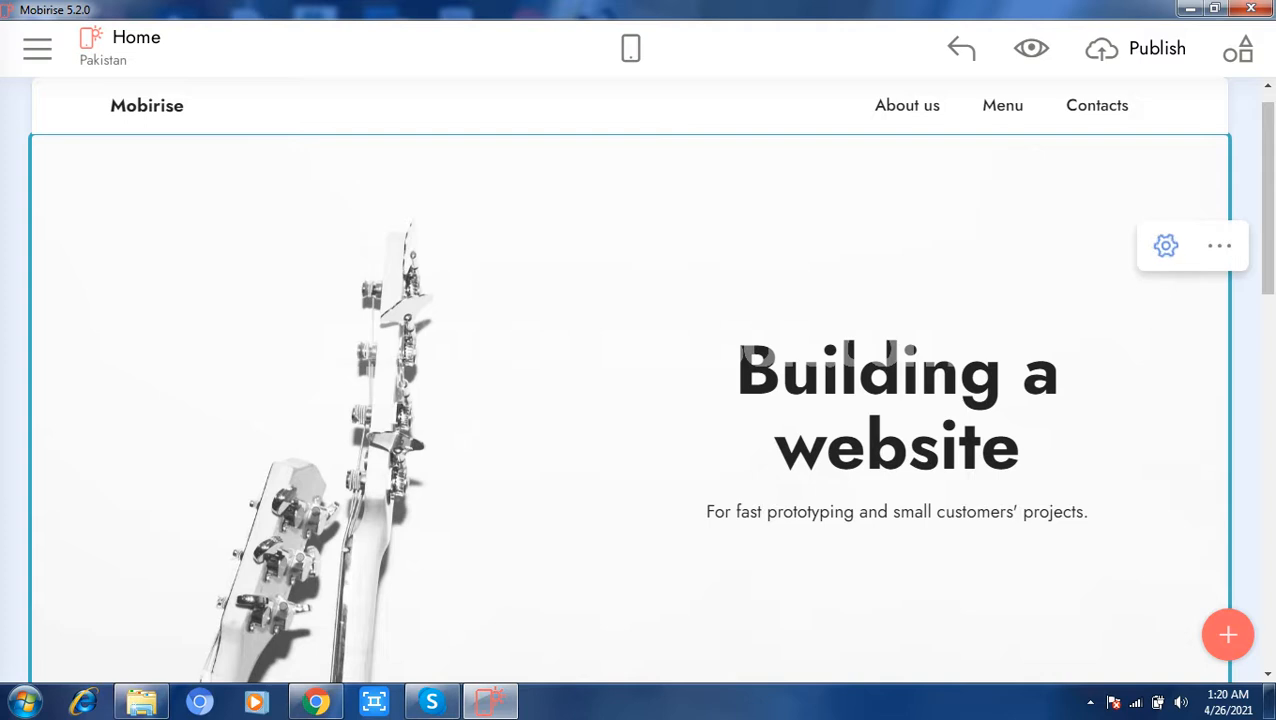
left_click(1020, 444)
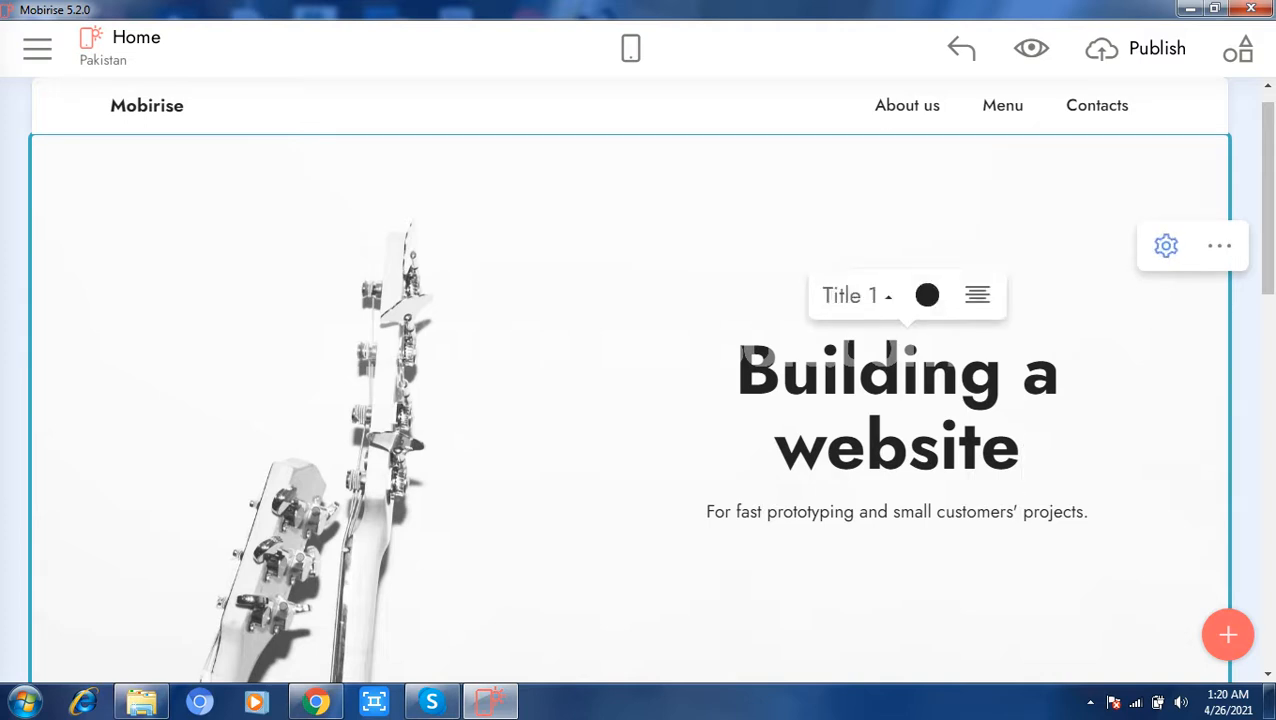
key("shift+Left")
key("shift+Left")
key("shift+Left")
left_click_drag(940, 444, 740, 374)
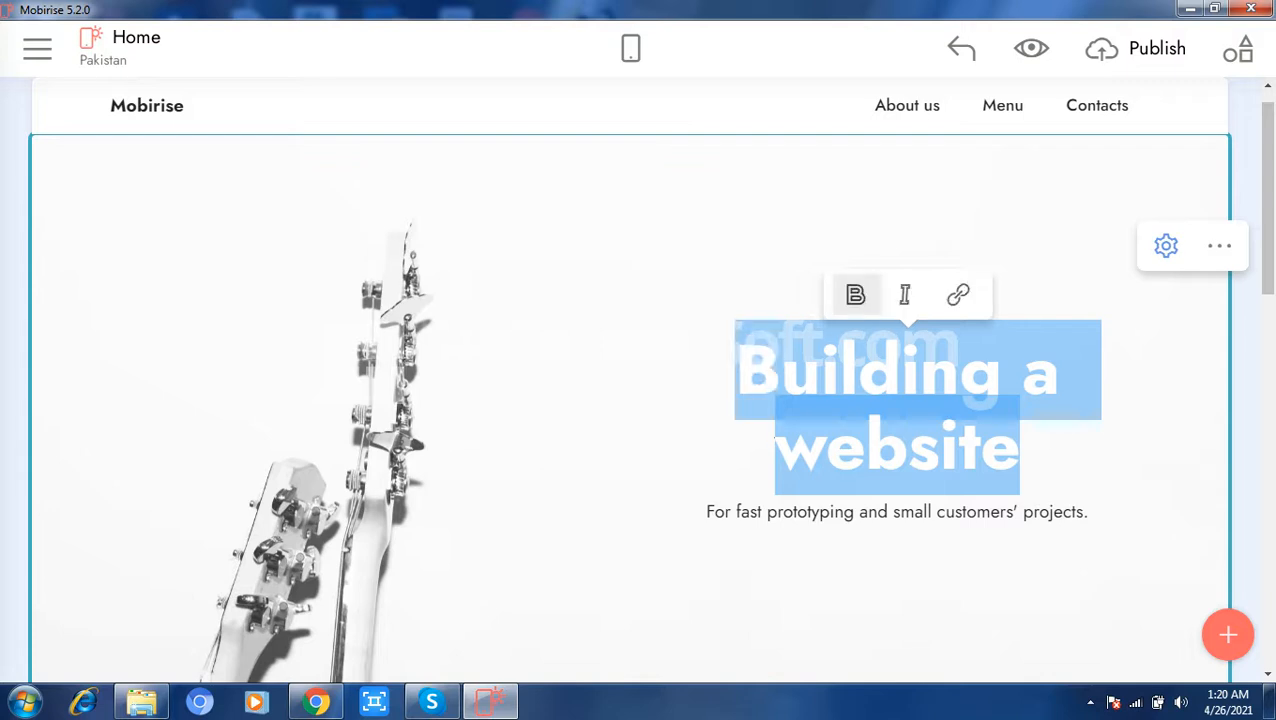
type("Pakist")
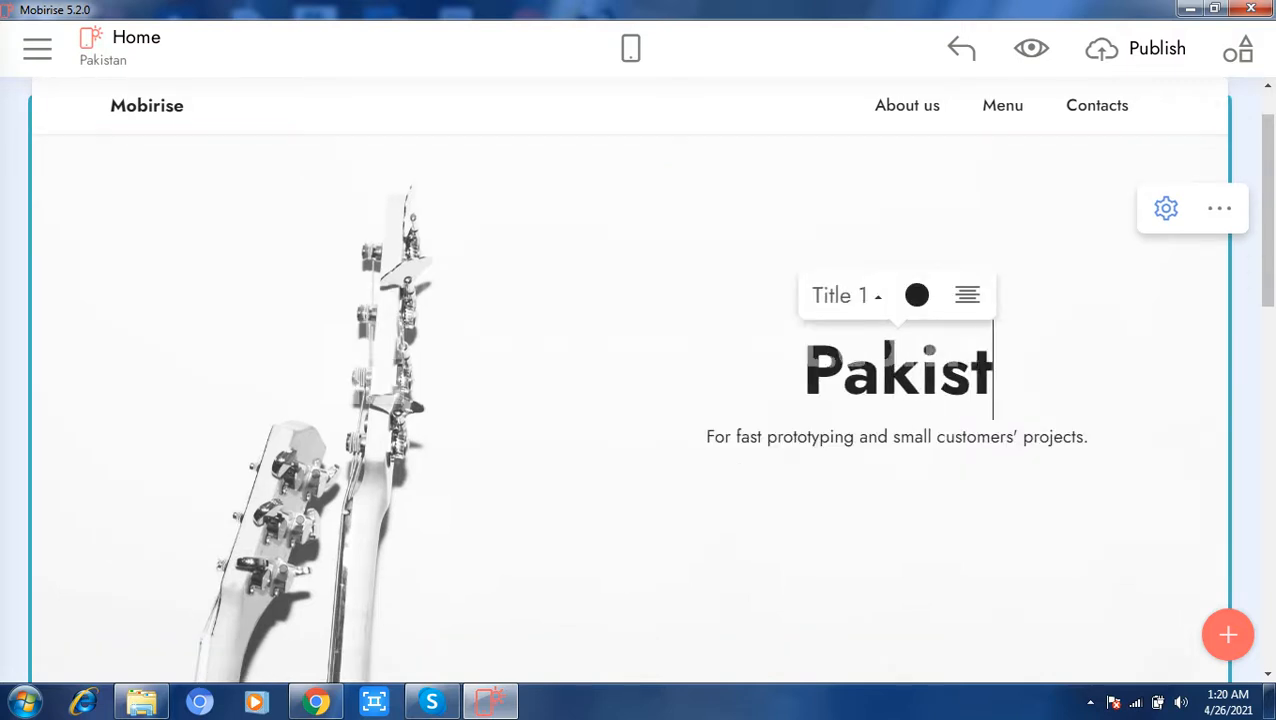
type("an")
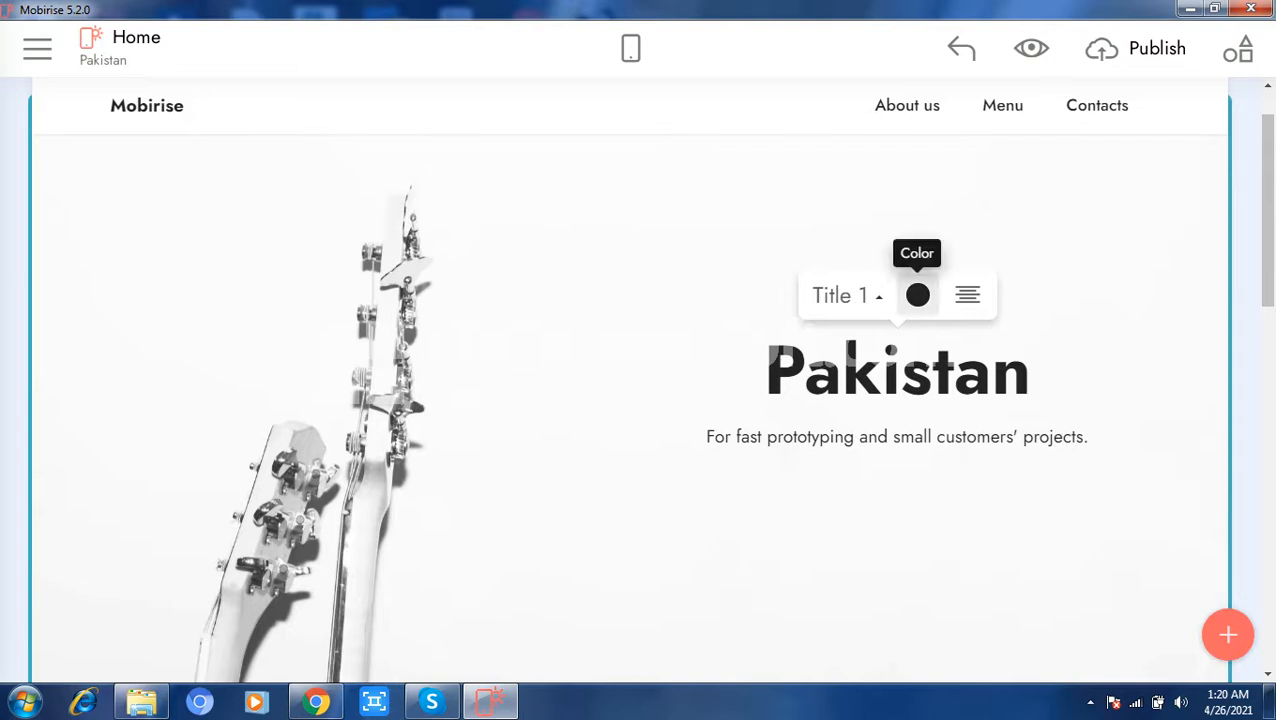
left_click(917, 295)
left_click(970, 343)
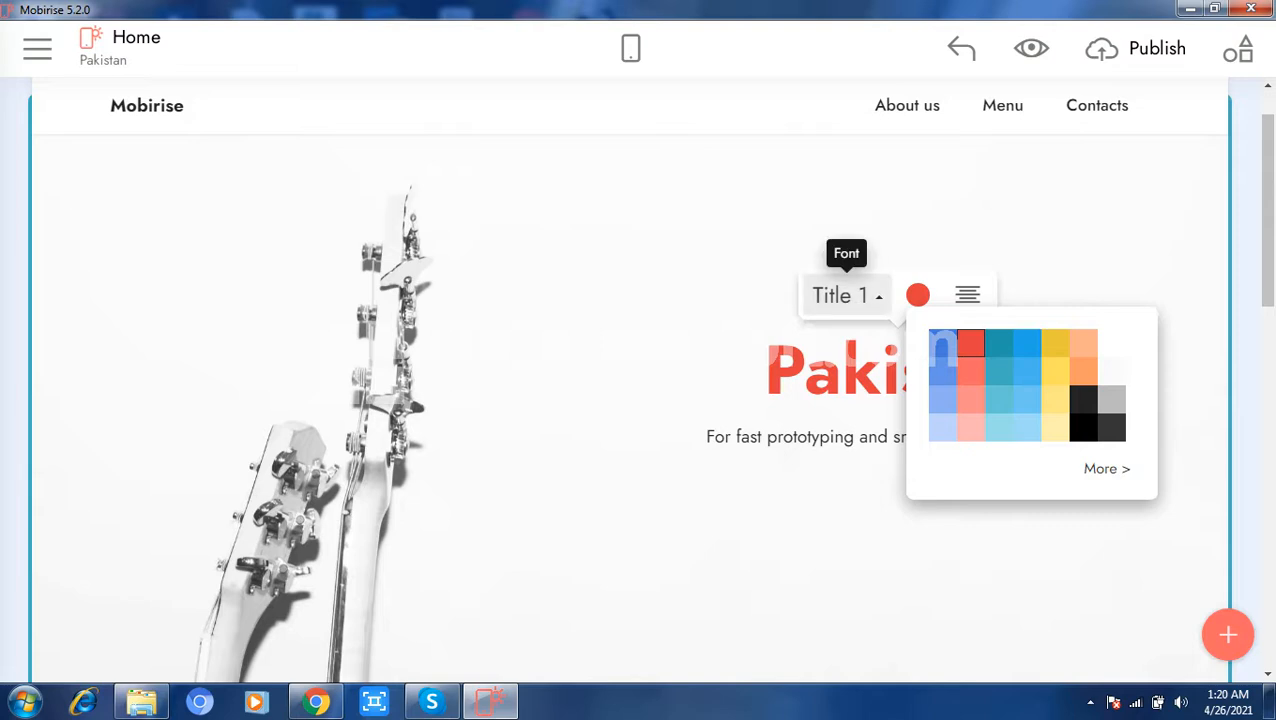
Step: Try the Title 2 and Title 3 styles on the Pakistan heading and return it to Title 1
left_click(846, 295)
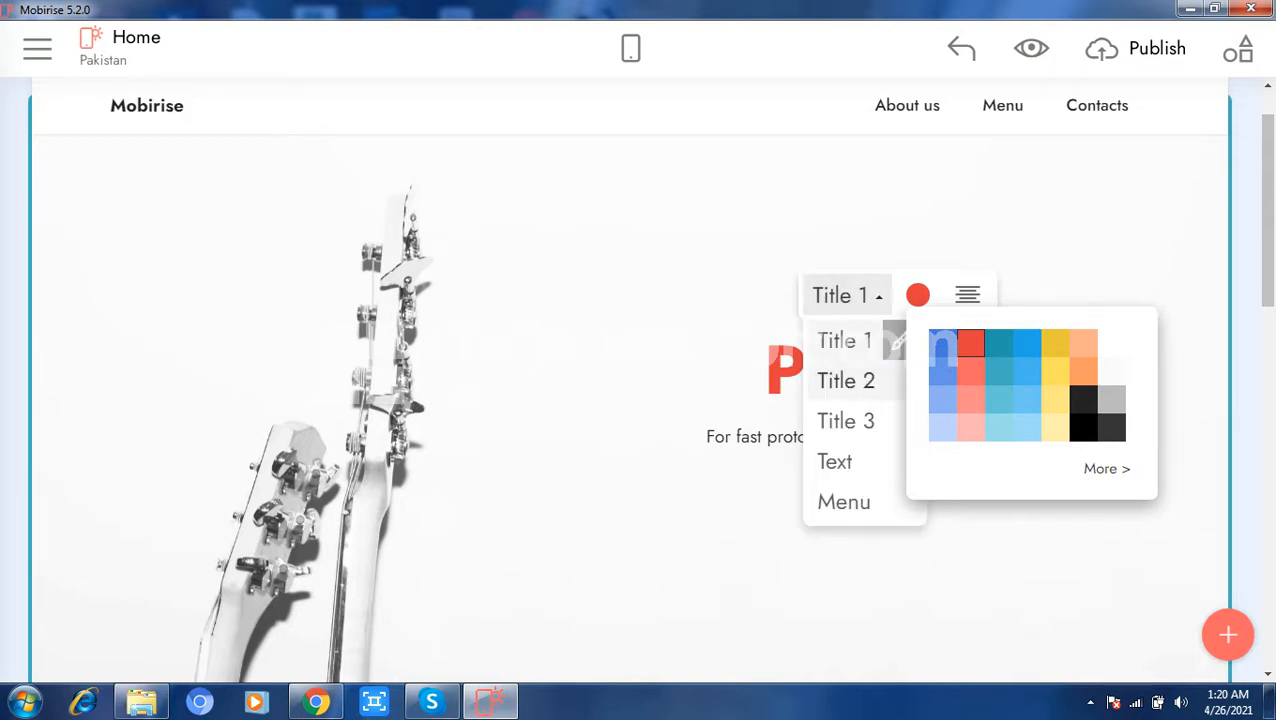
left_click(845, 380)
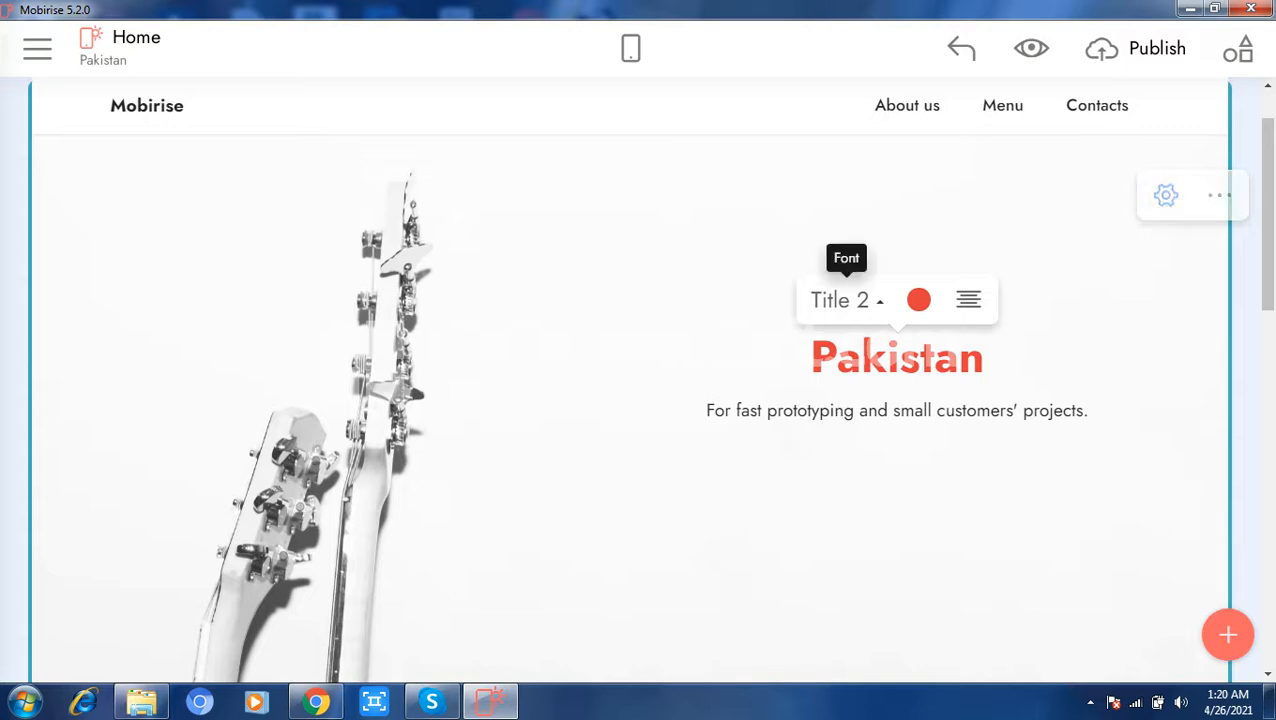
left_click(845, 300)
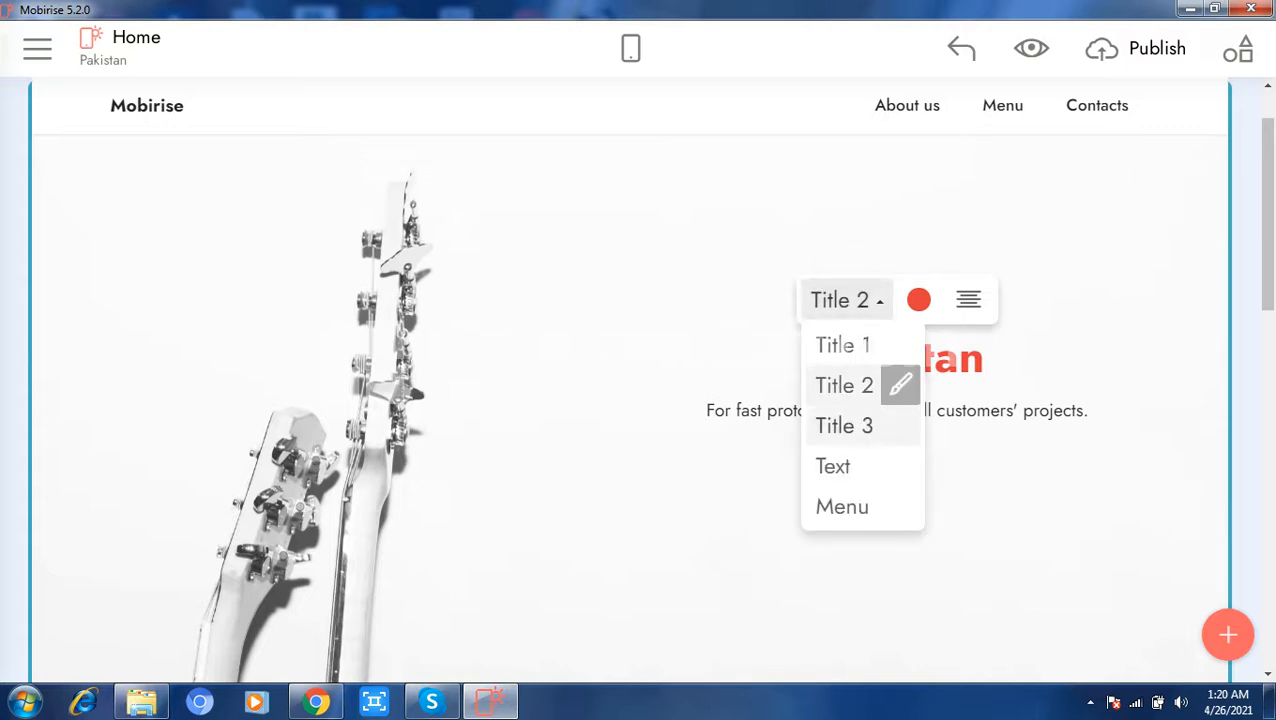
left_click(844, 425)
left_click(845, 309)
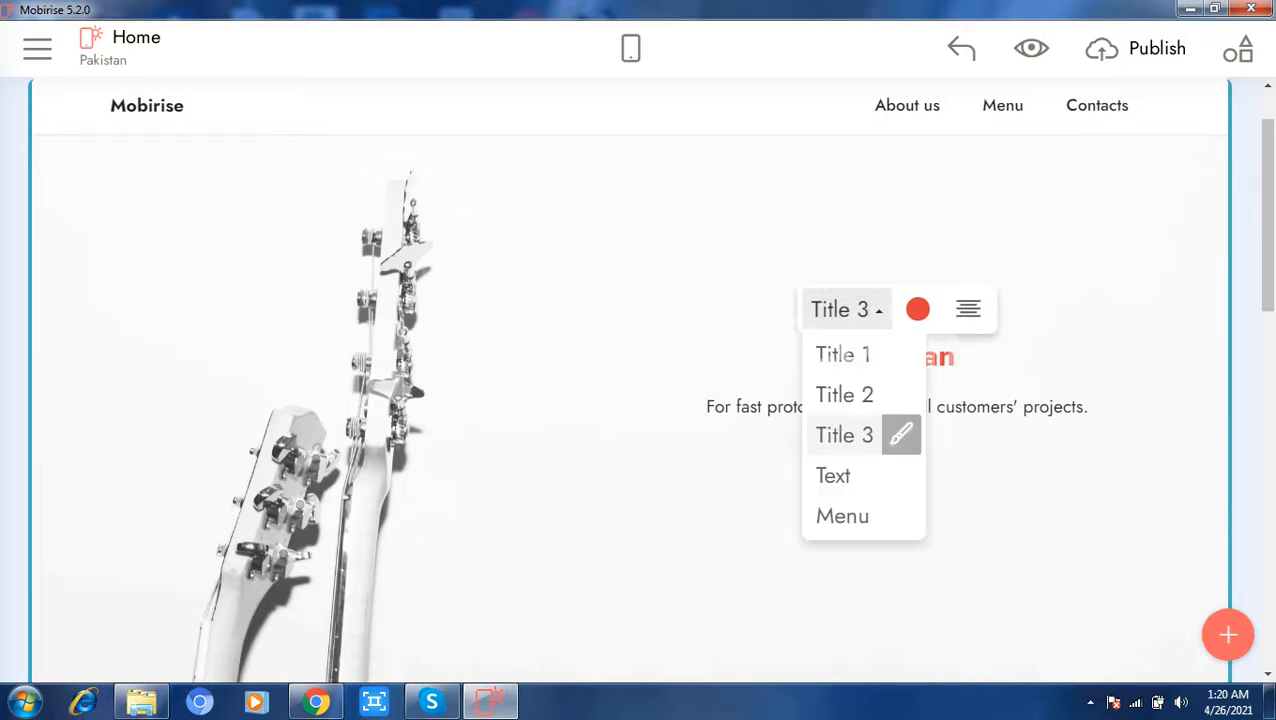
left_click(843, 354)
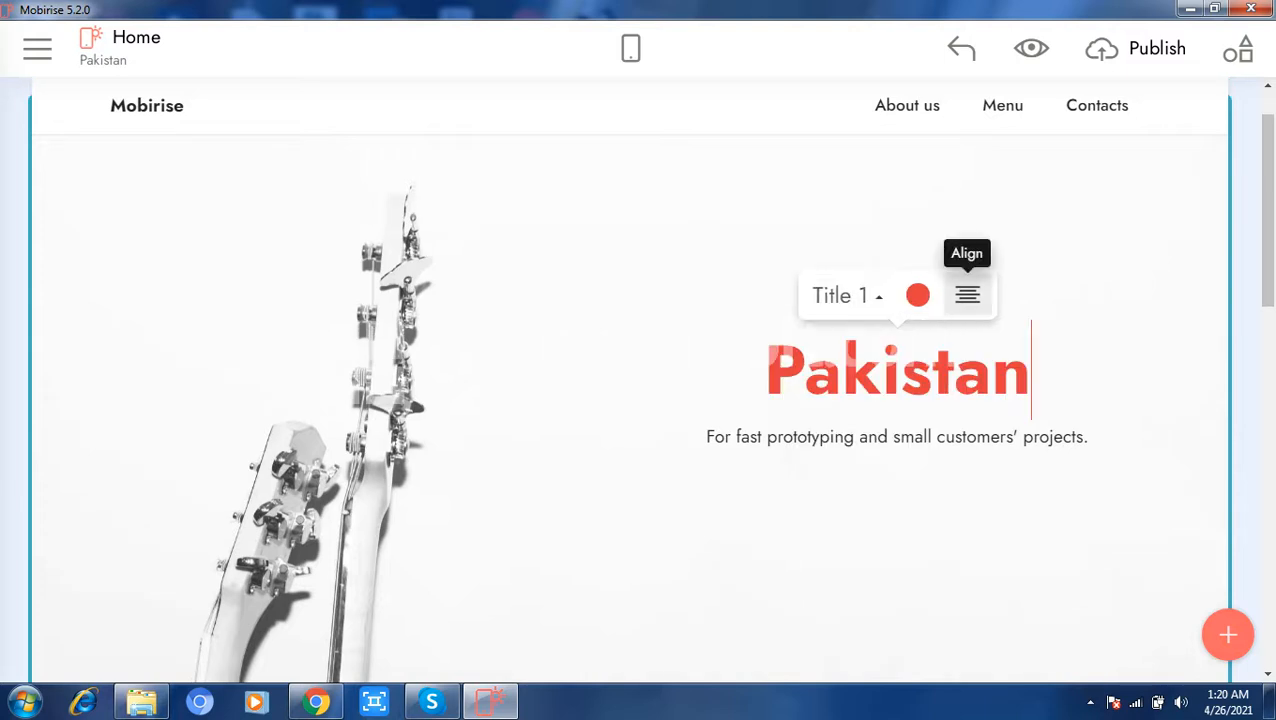
Step: Try right and left alignment on the Pakistan heading and return it to centred
left_click(967, 295)
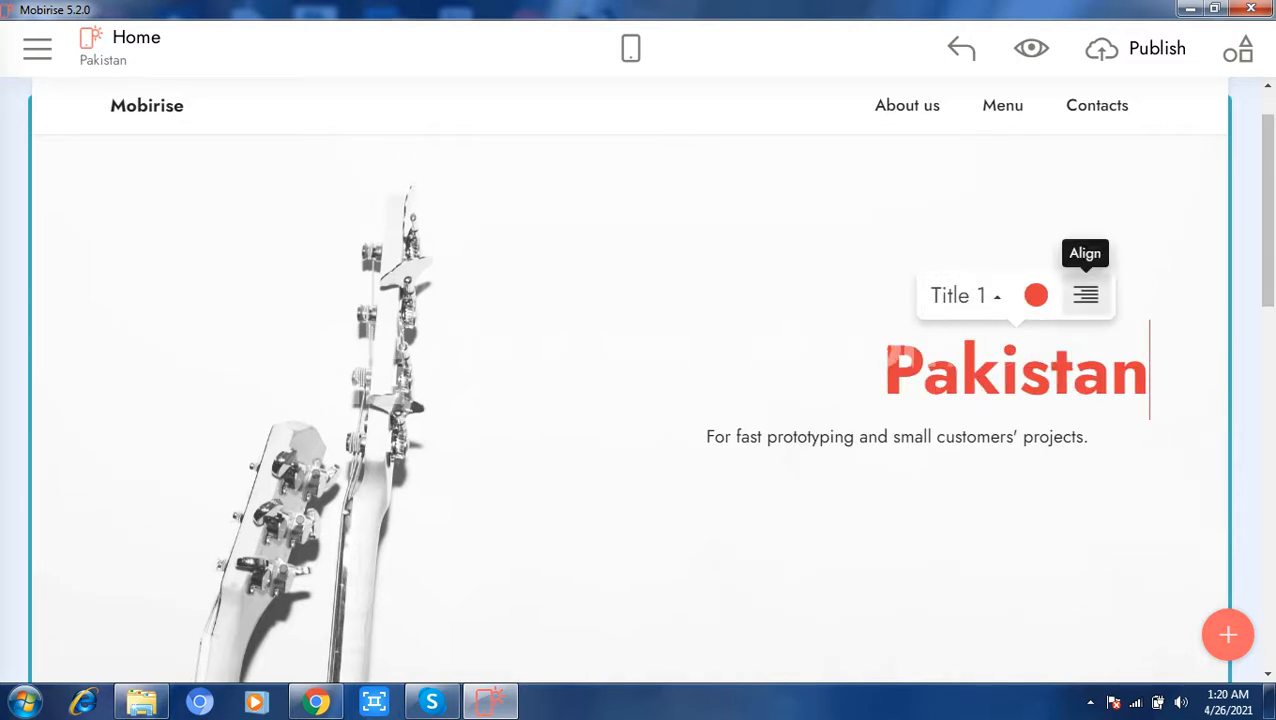
left_click(1086, 295)
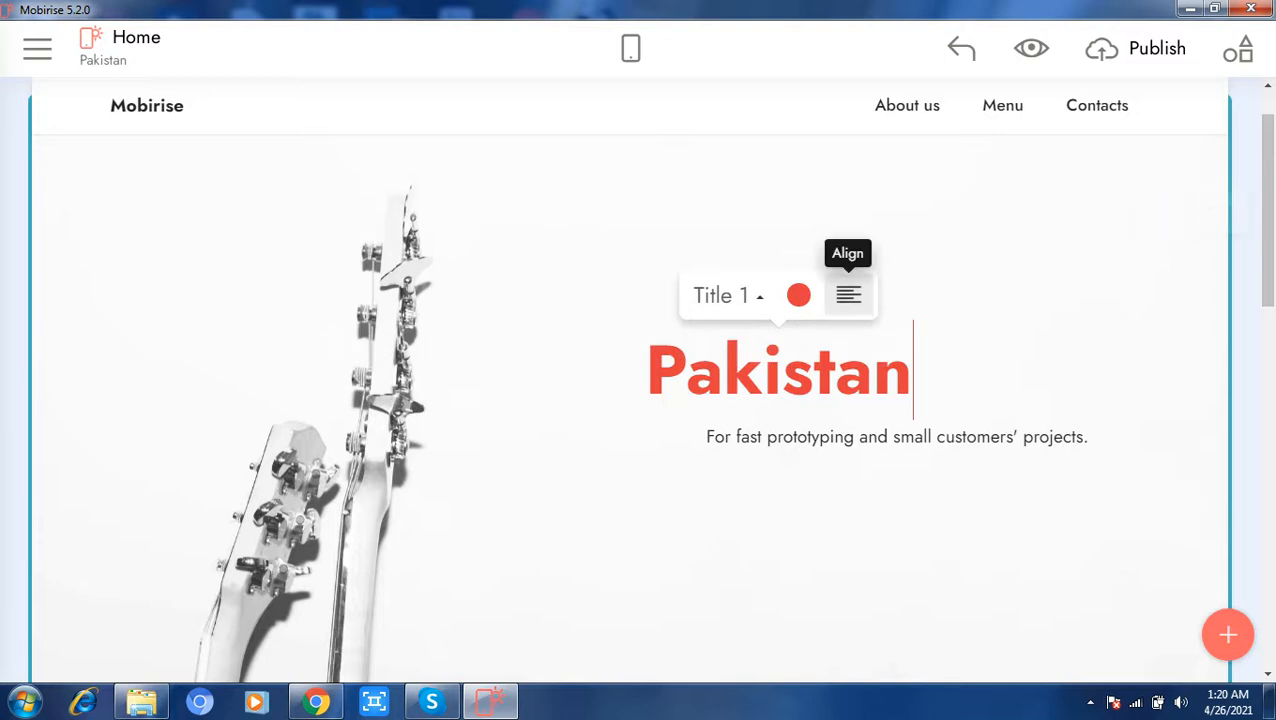
left_click(848, 295)
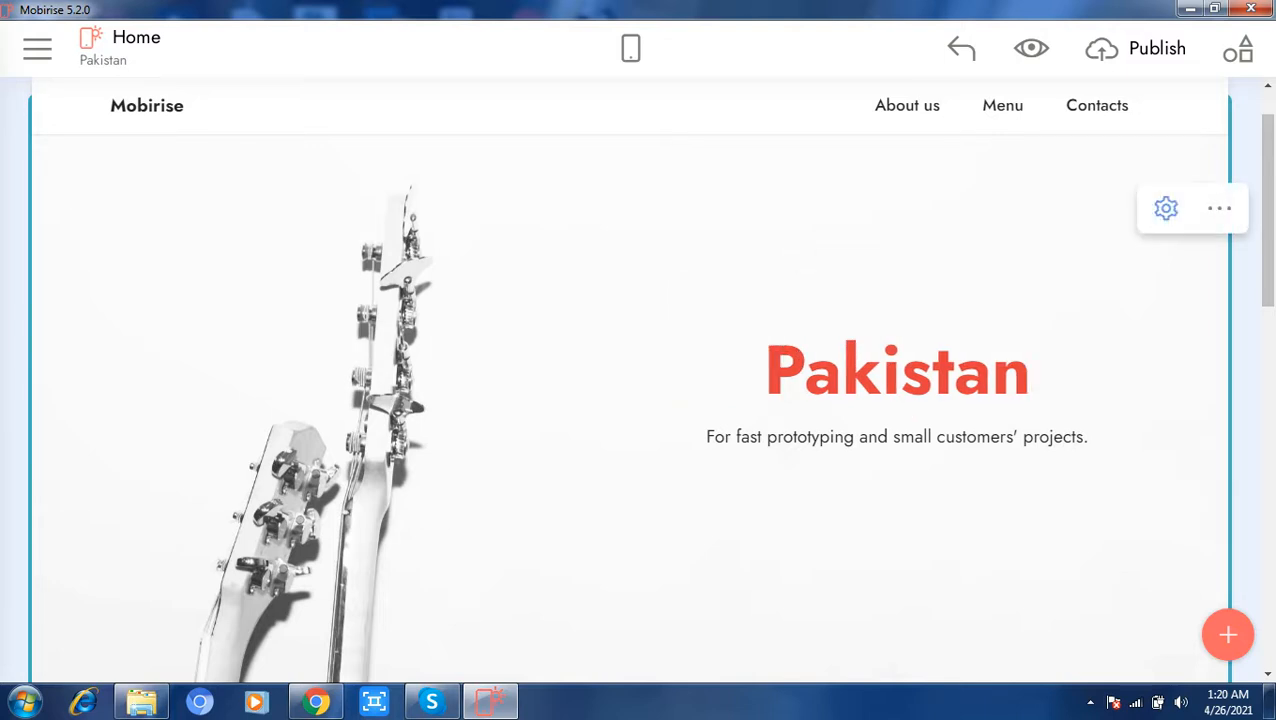
Step: Select the header's tagline text, switch to Chrome, search Google for pakistan in a new tab and open the country's Wikipedia article
left_click(1084, 437)
left_click_drag(1086, 437, 706, 437)
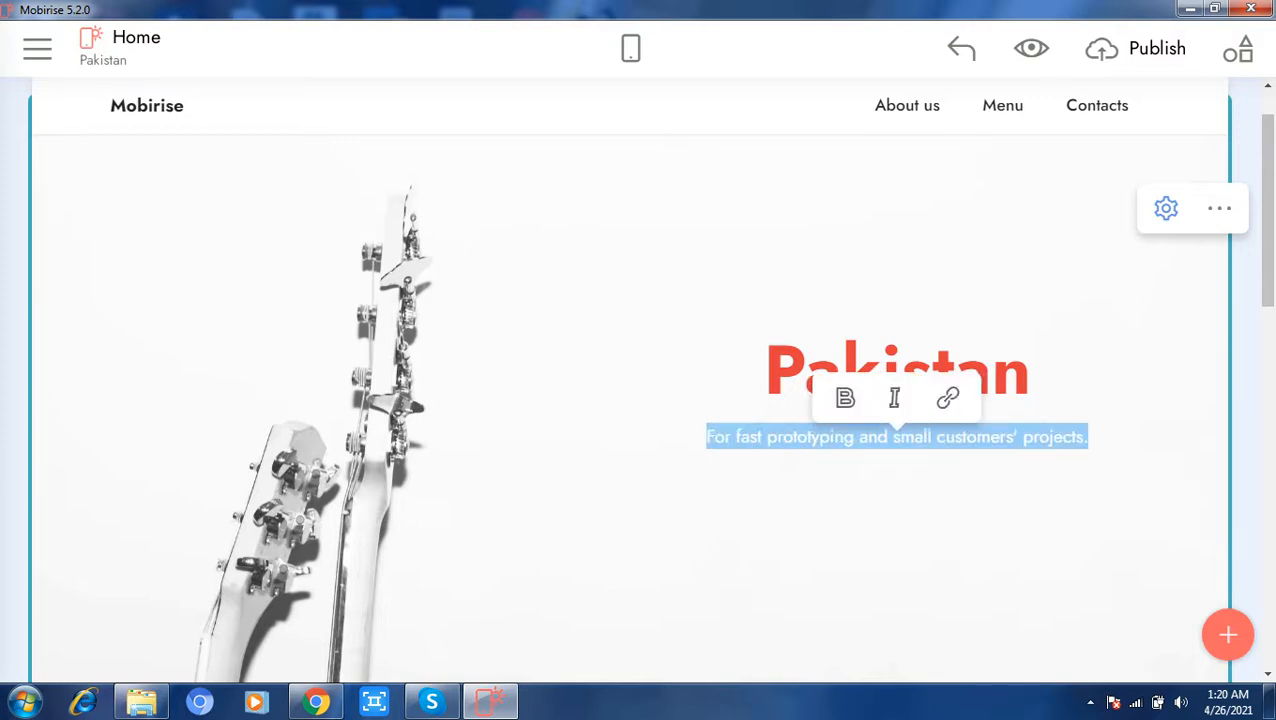
left_click(316, 701)
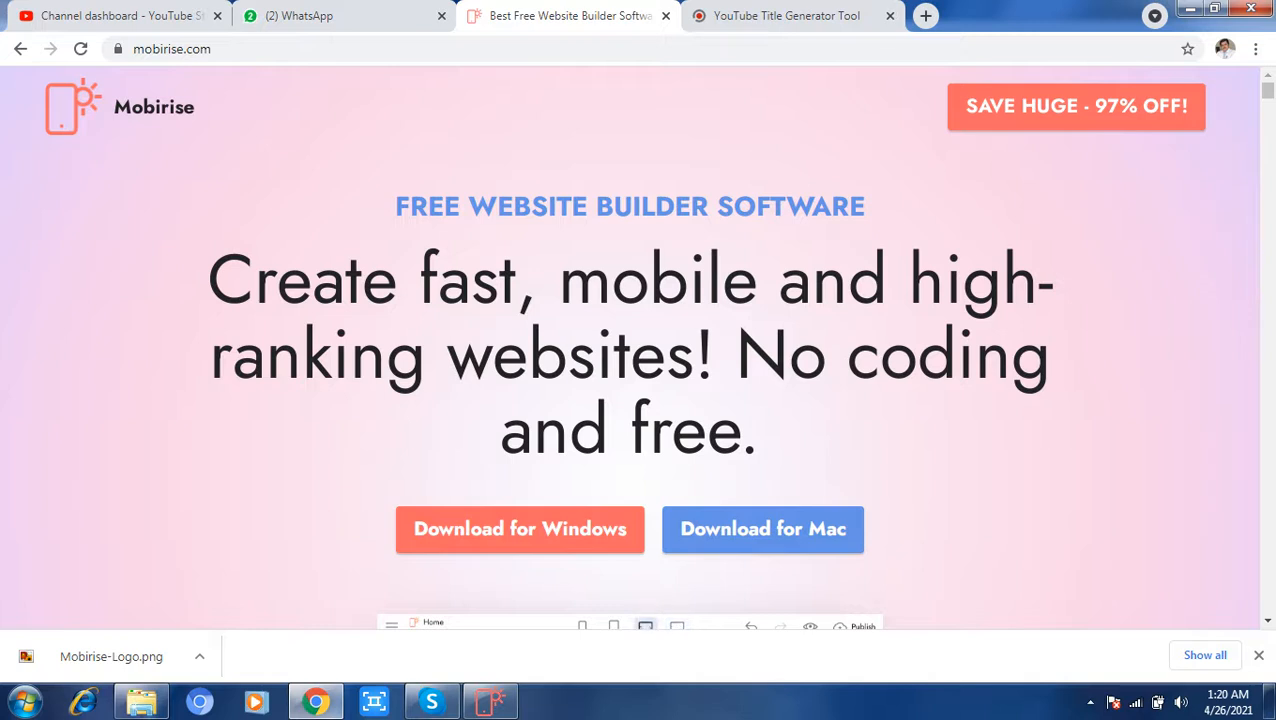
left_click(926, 15)
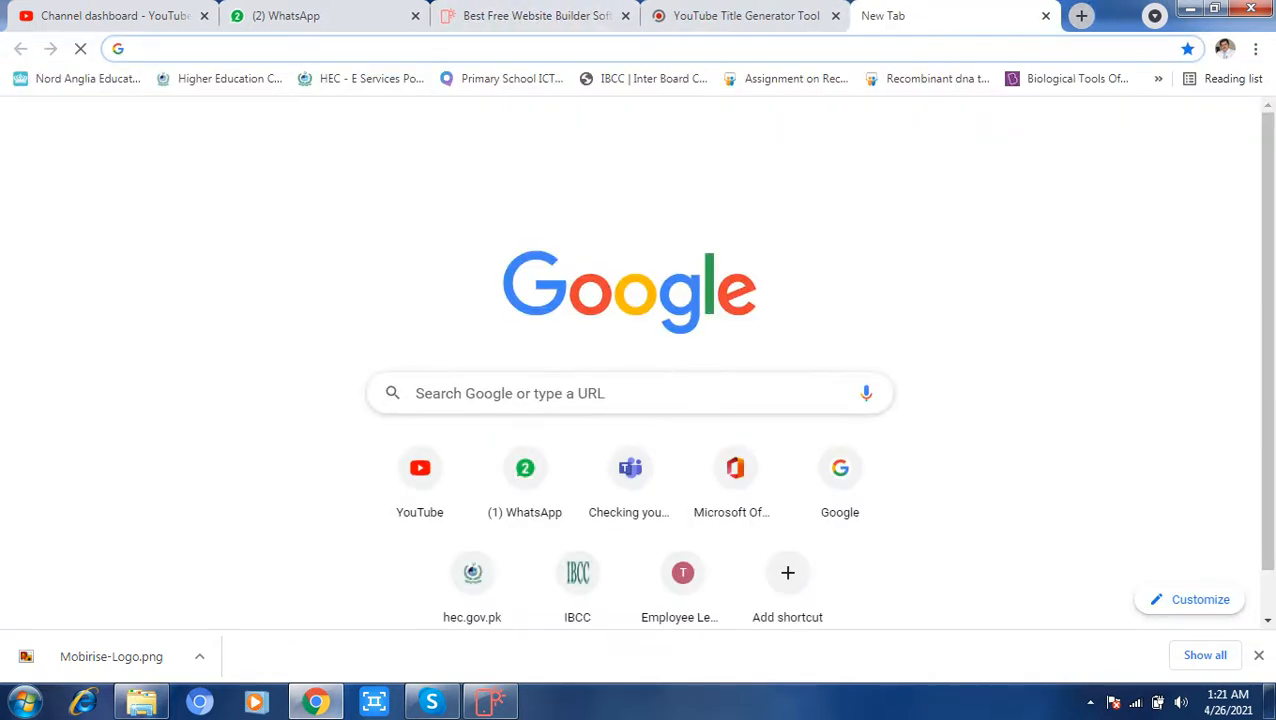
type("pakista")
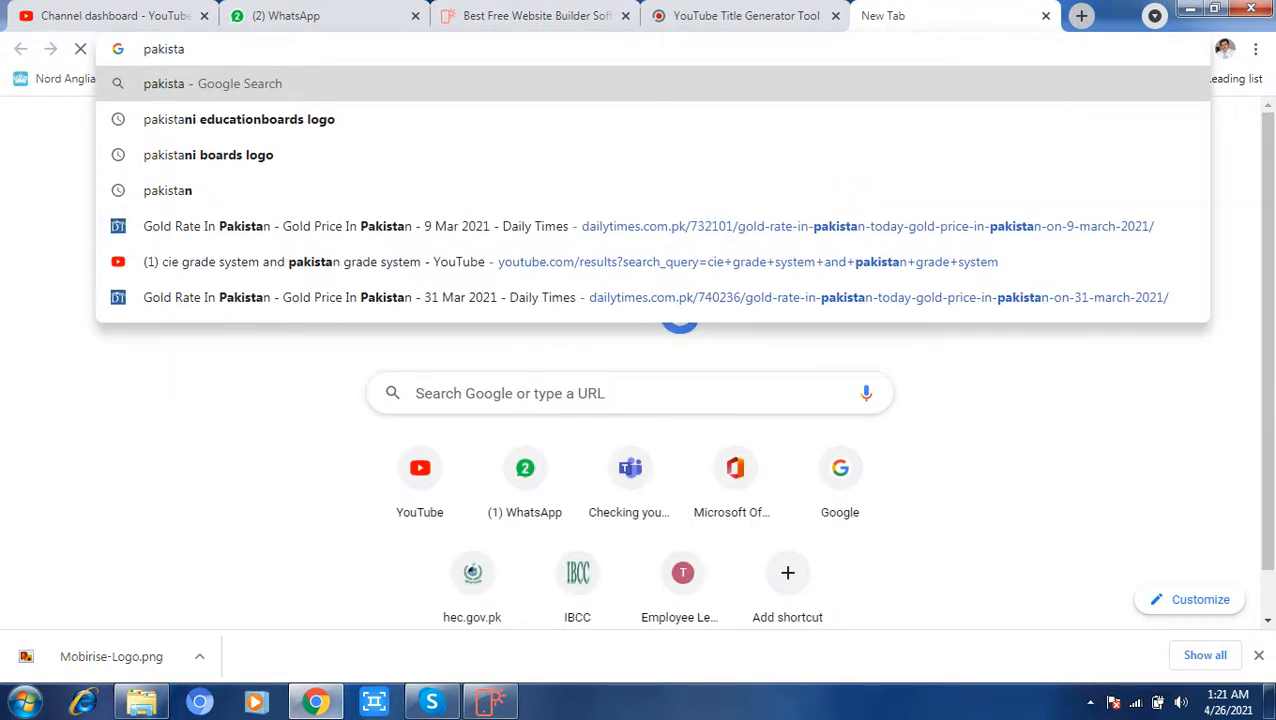
type("n")
key("Return")
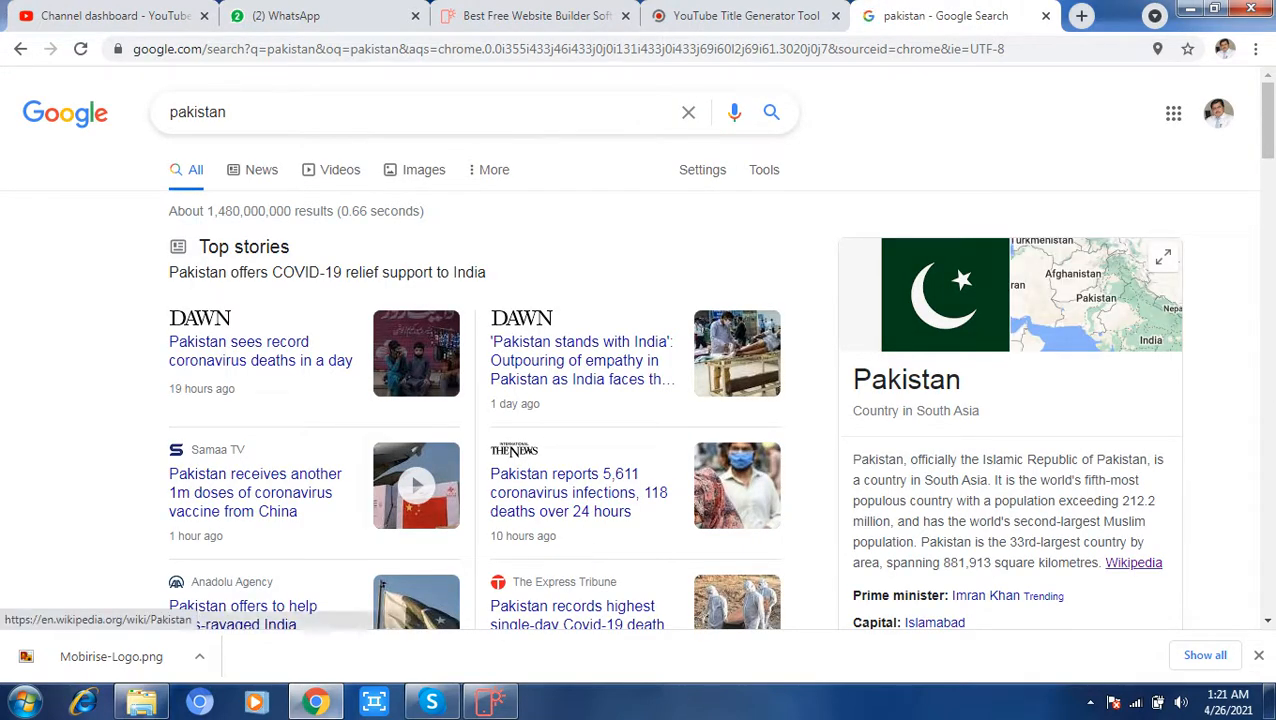
left_click(1133, 562)
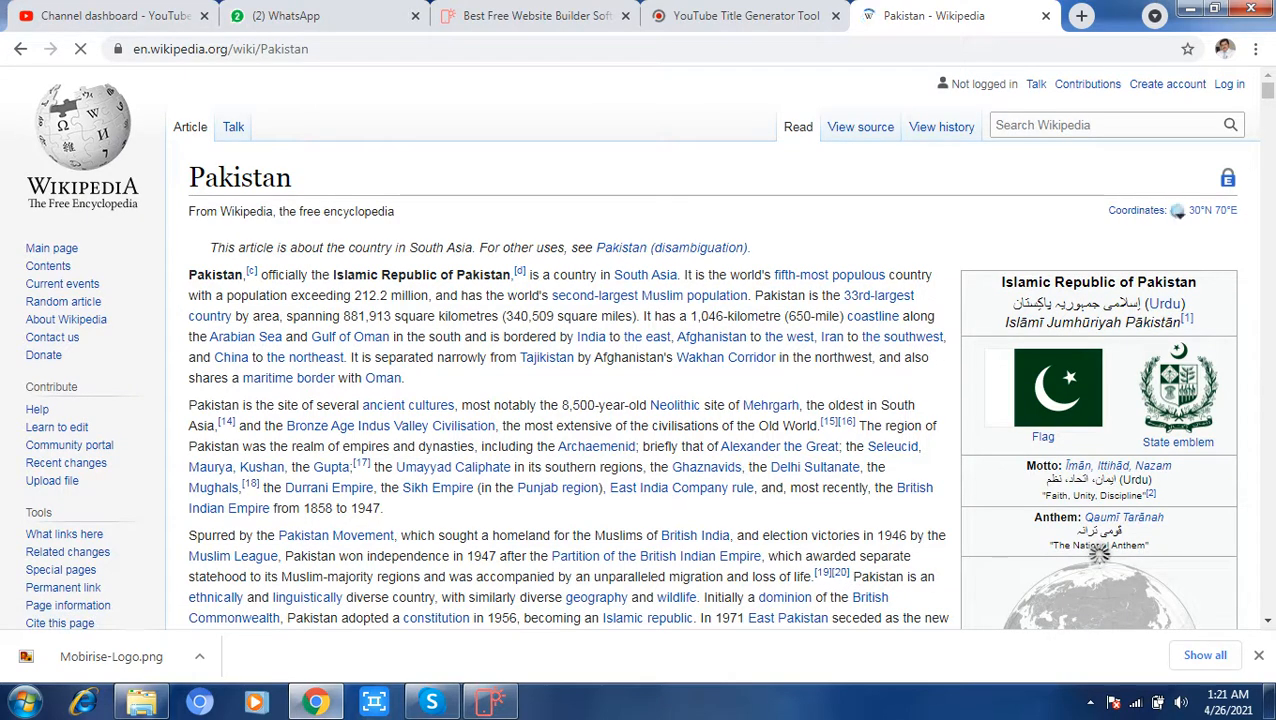
Step: Copy the Wikipedia article's opening paragraph, paste it over the header's tagline in Mobirise and colour the text teal
left_click_drag(189, 274, 399, 378)
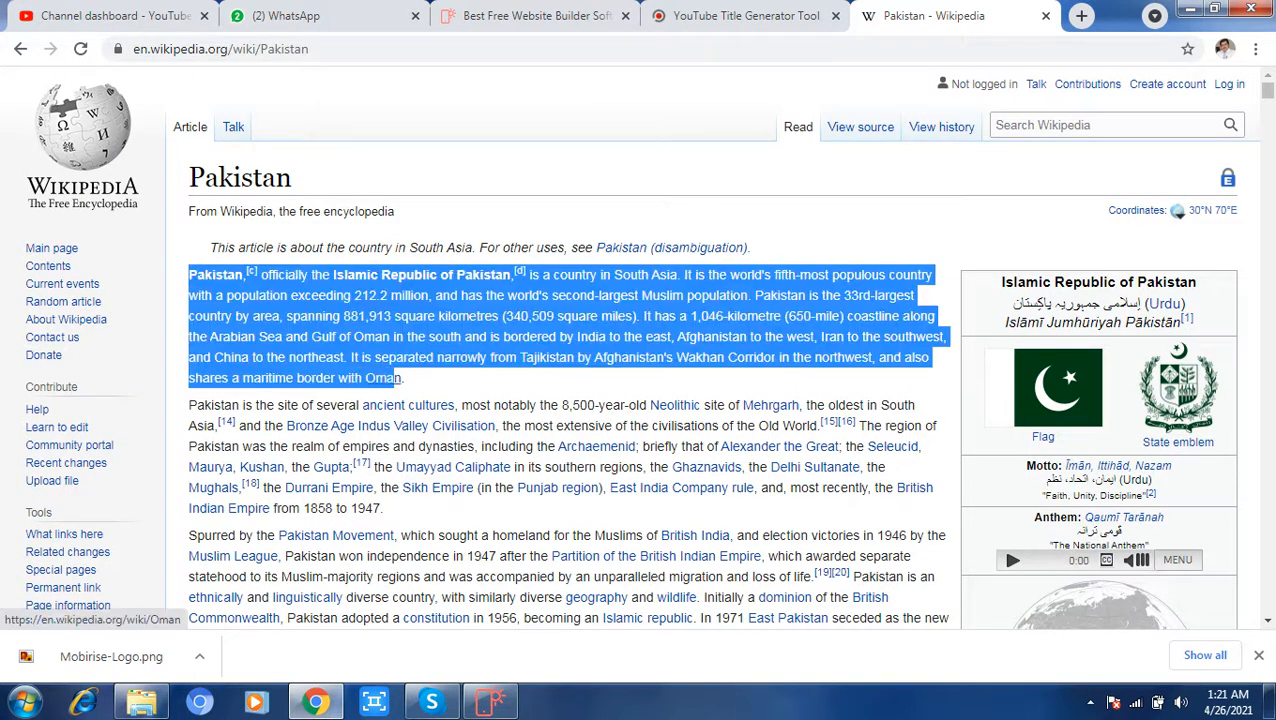
right_click(366, 342)
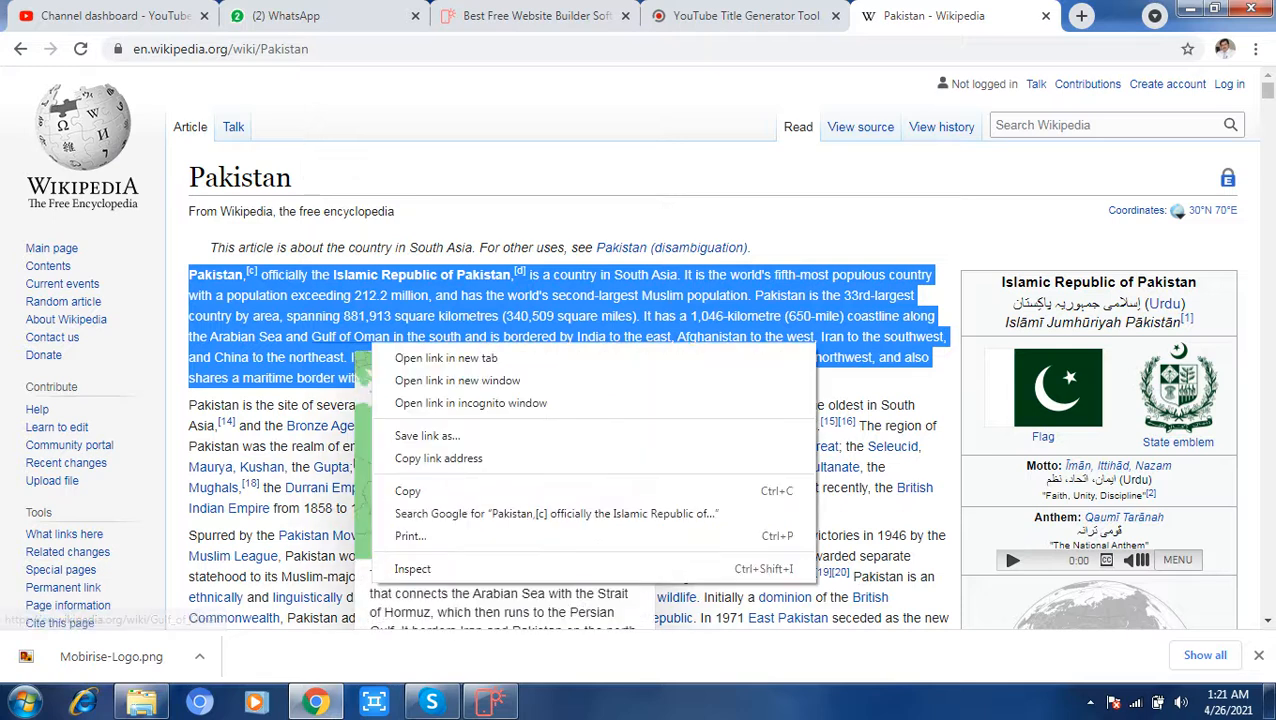
left_click(408, 490)
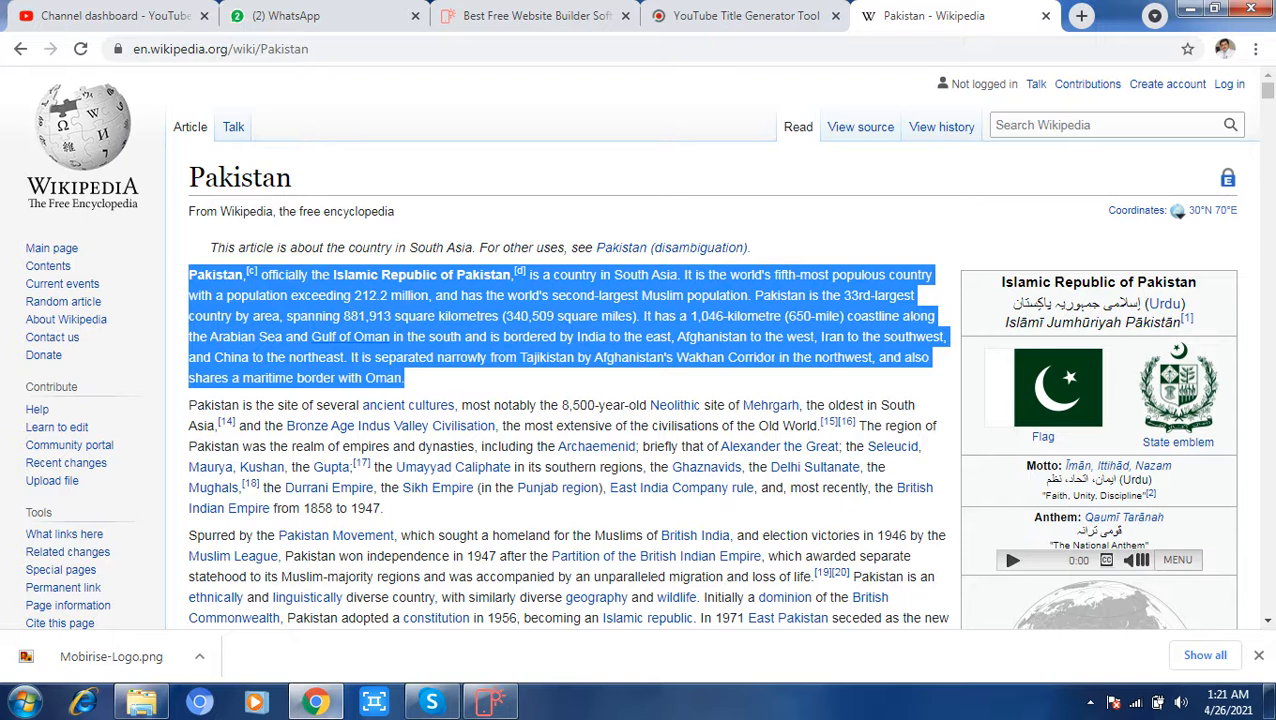
left_click(490, 702)
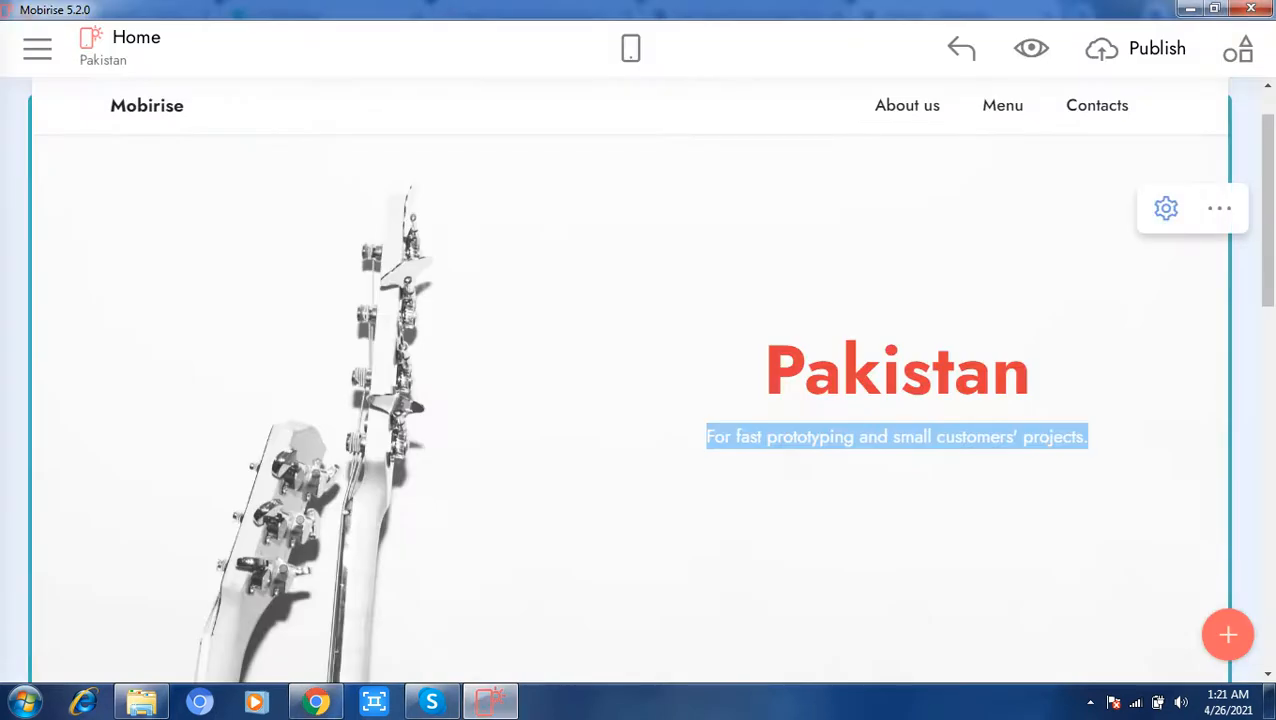
key("ctrl+v")
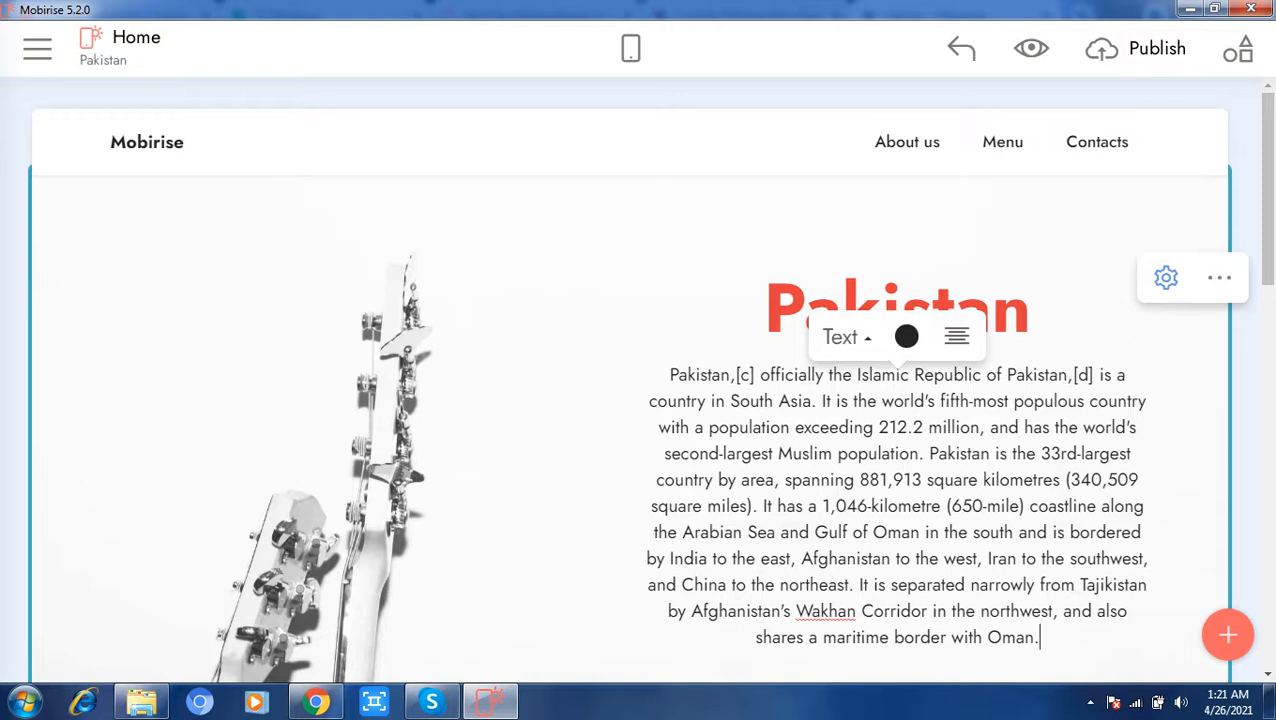
left_click(906, 337)
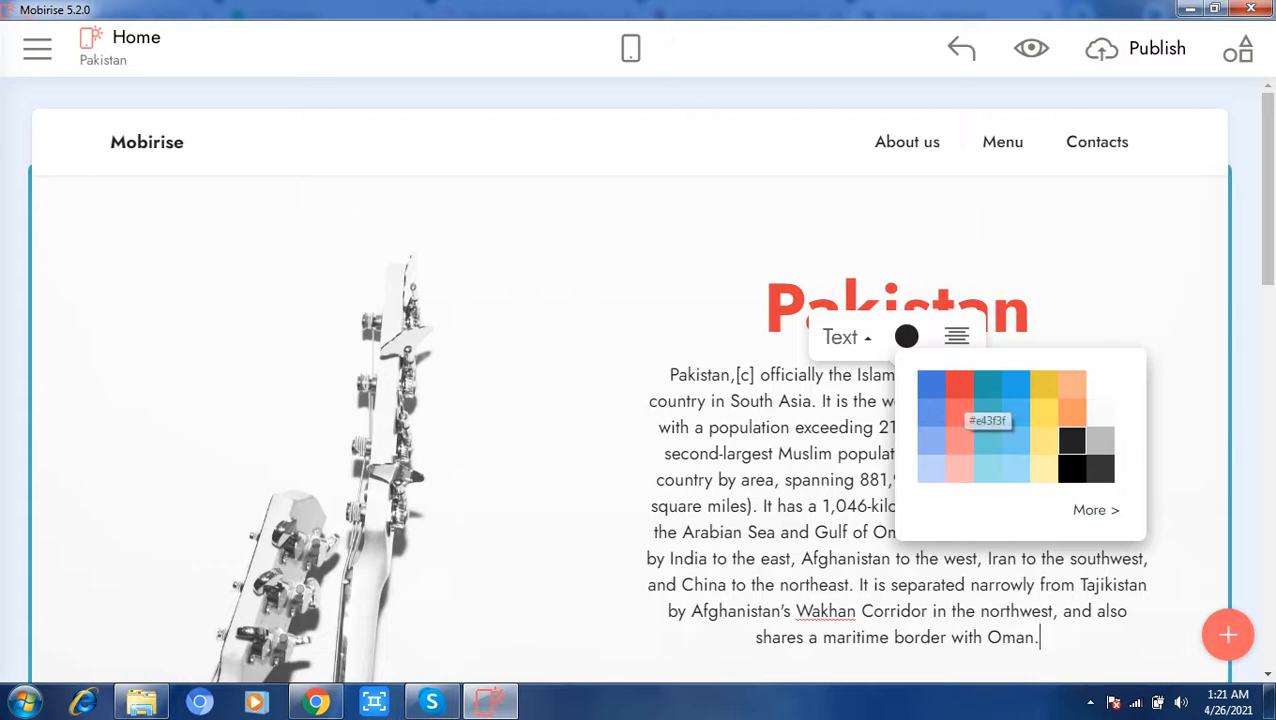
left_click(987, 384)
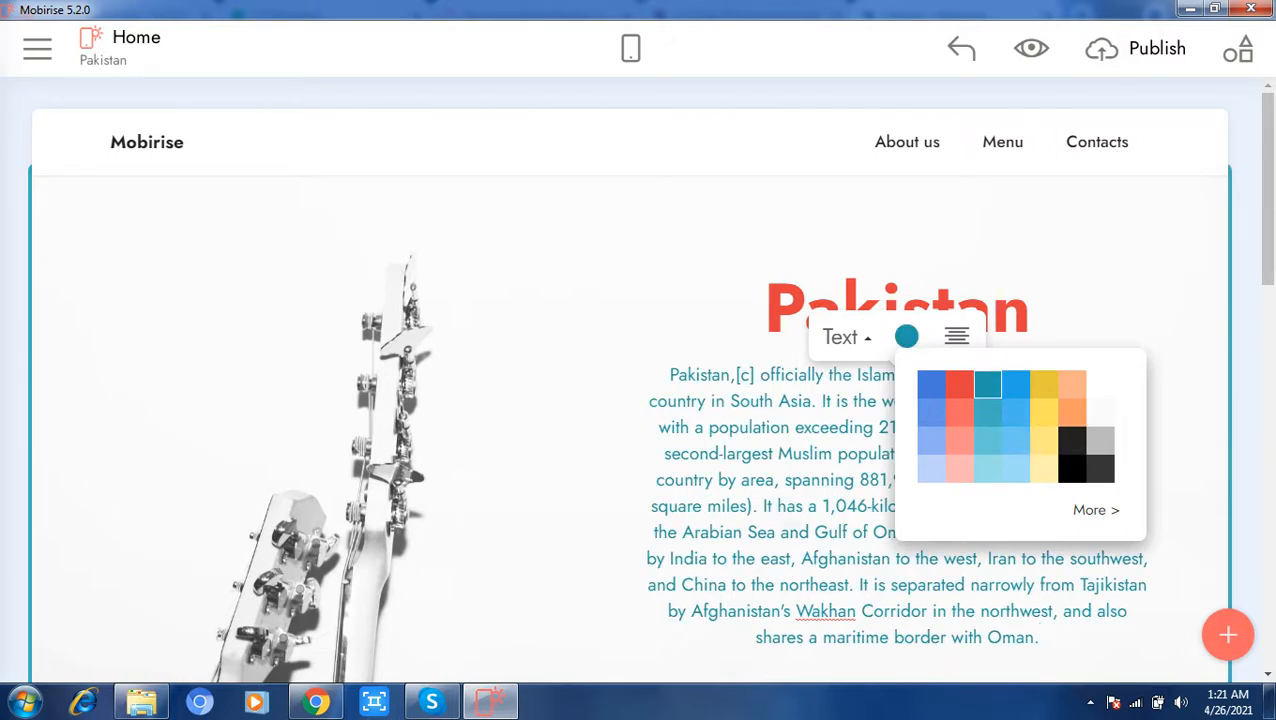
Step: Open the header block's settings and examine its Size, Show/Hide and Background options
left_click(1166, 278)
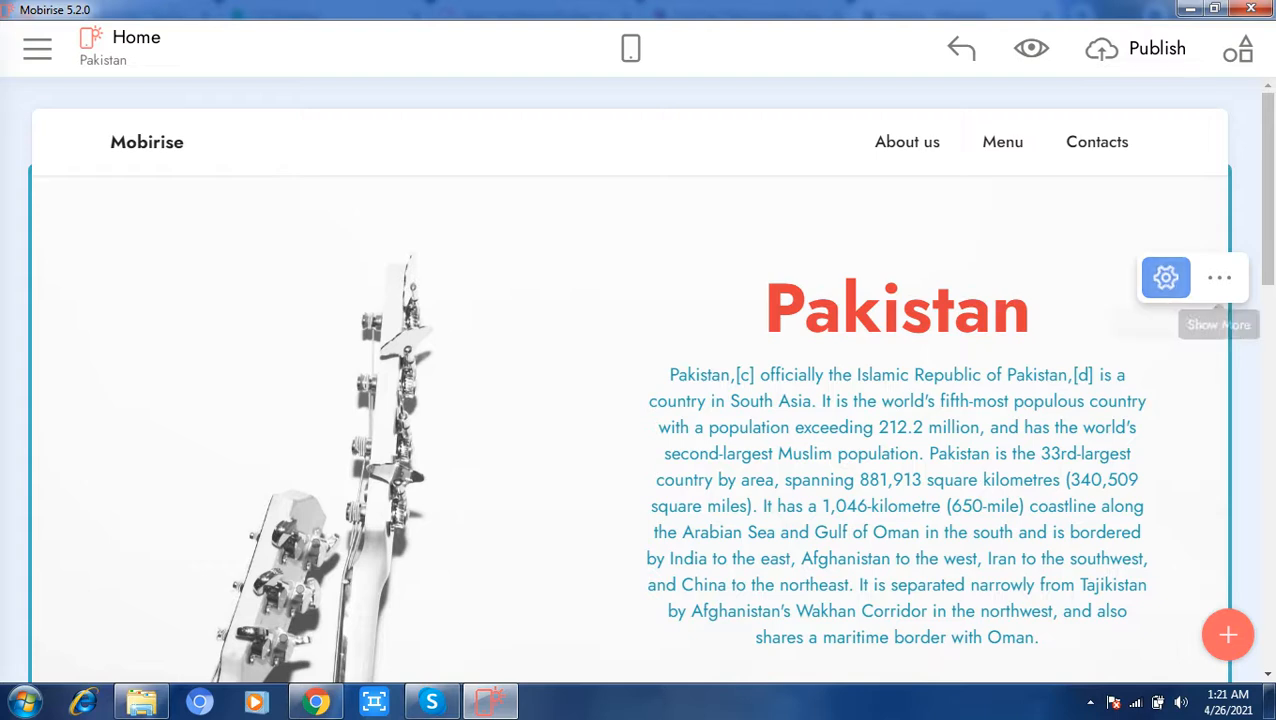
left_click(1219, 278)
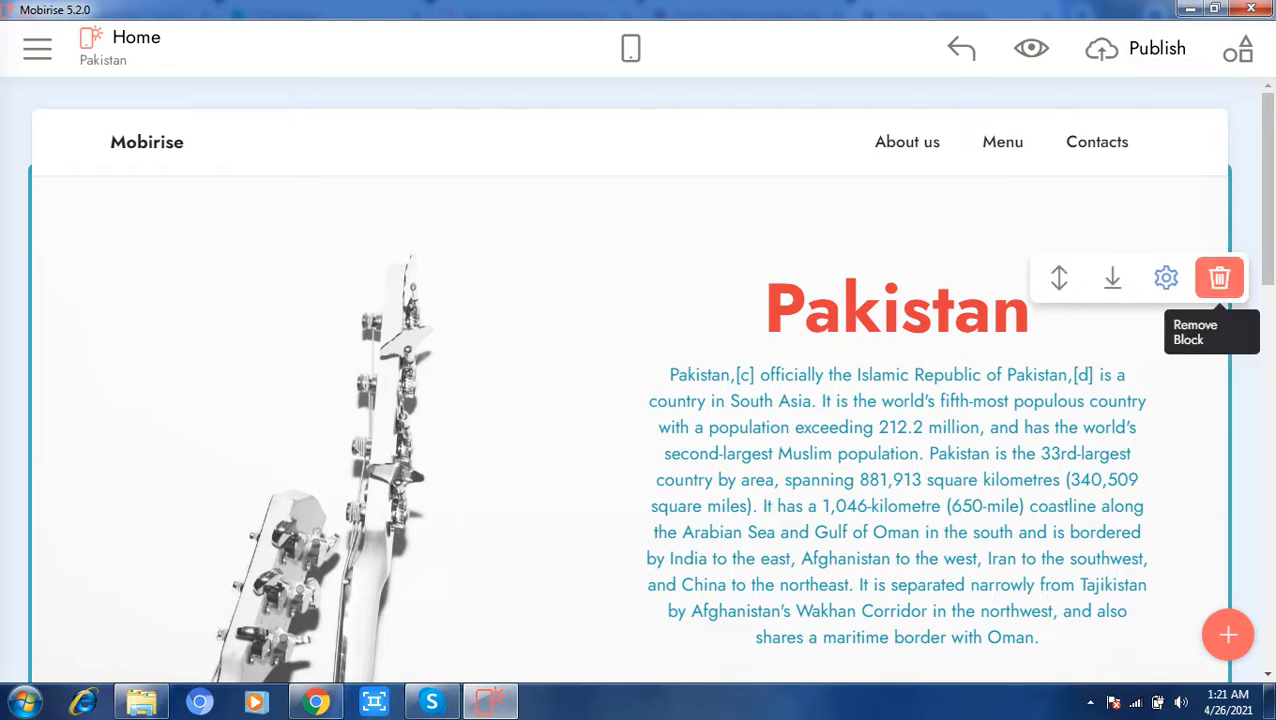
left_click(1166, 278)
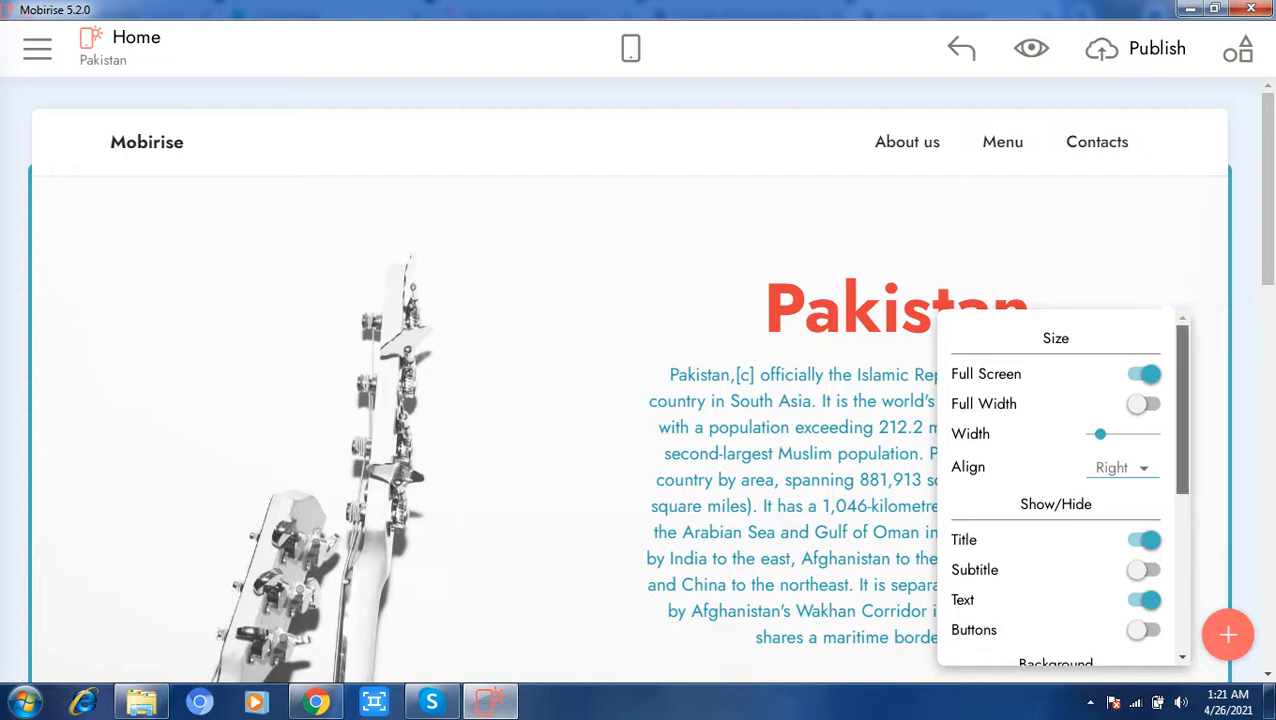
scroll(1056, 490, "down", 1)
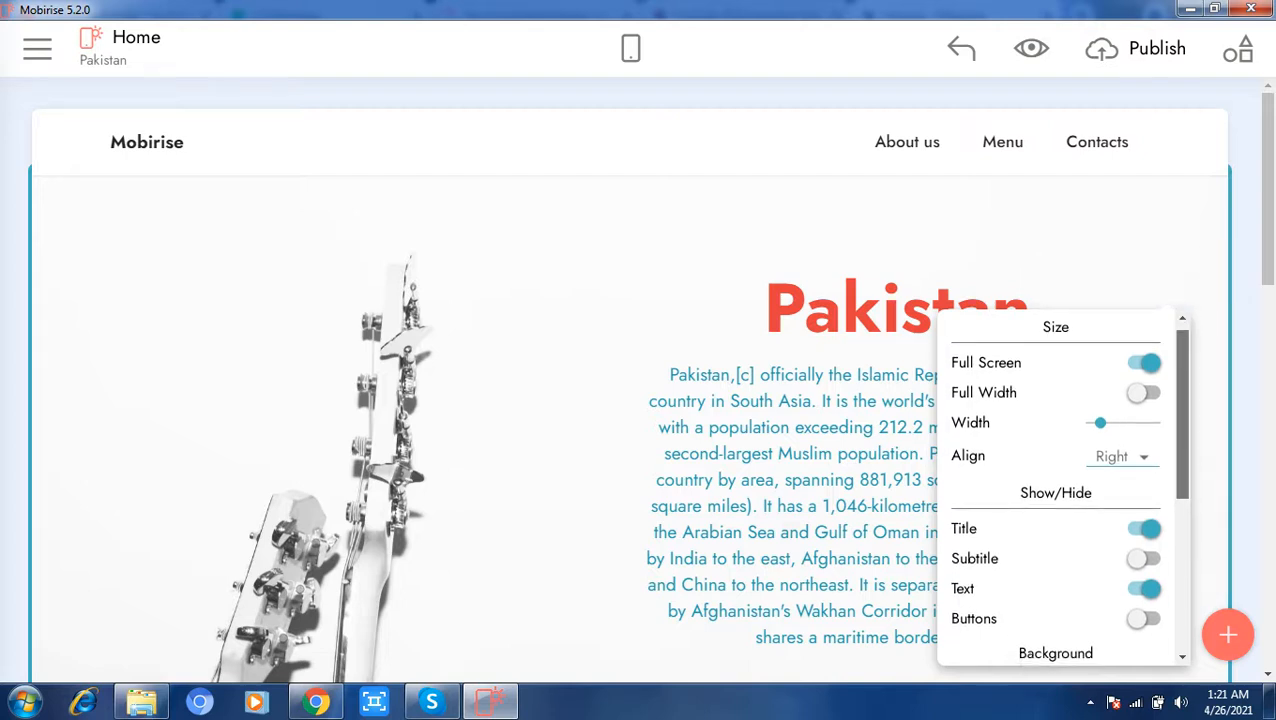
scroll(1056, 490, "down", 1)
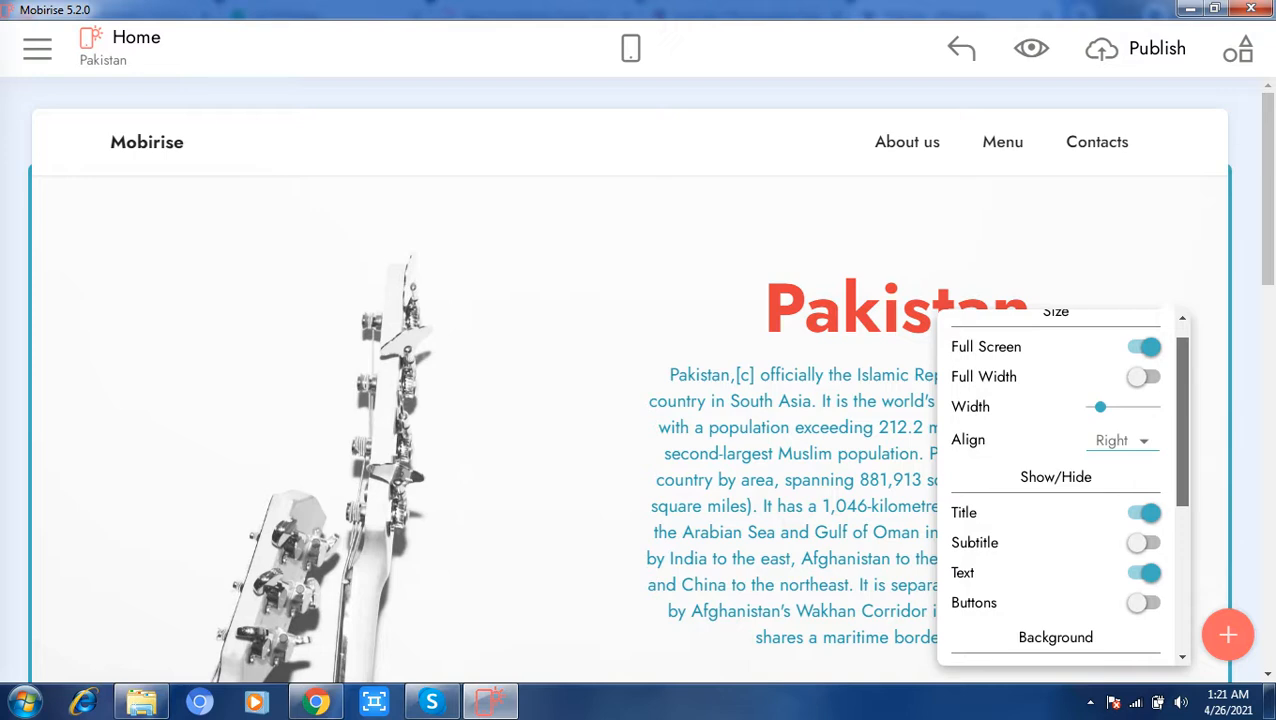
scroll(1056, 490, "down", 1)
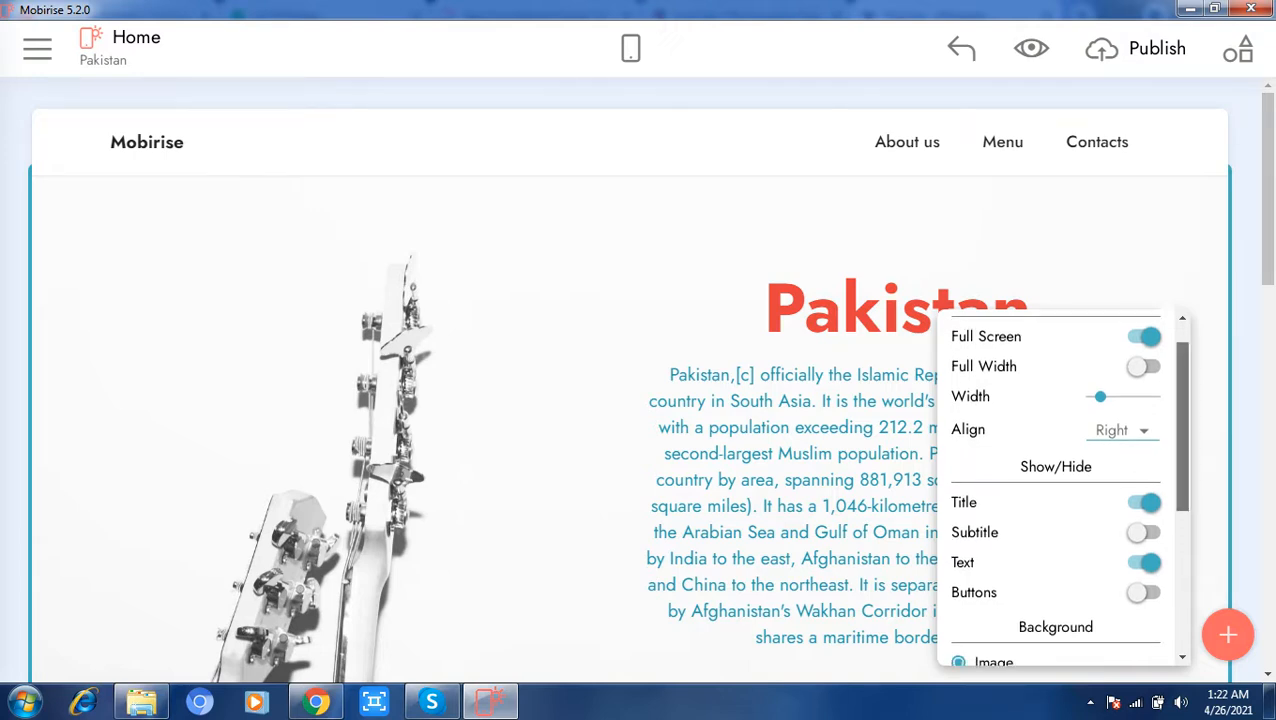
scroll(1062, 486, "down", 3)
scroll(1056, 490, "down", 5)
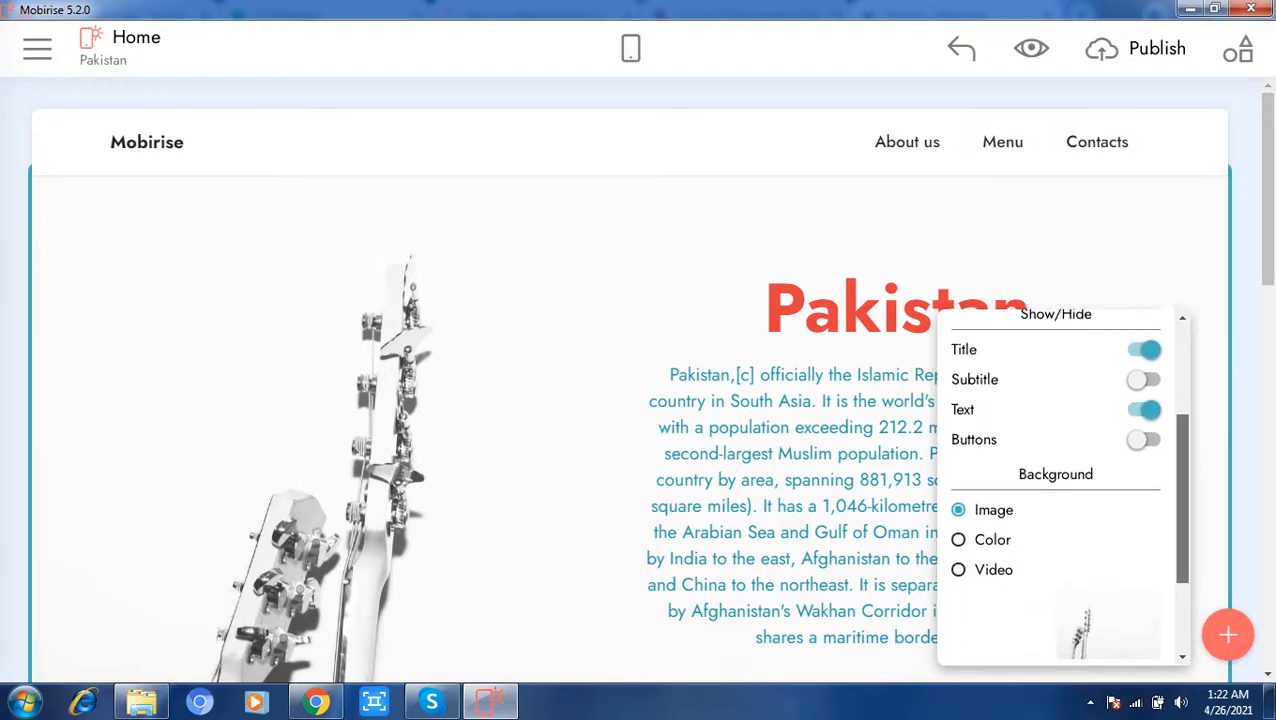
scroll(1056, 490, "down", 2)
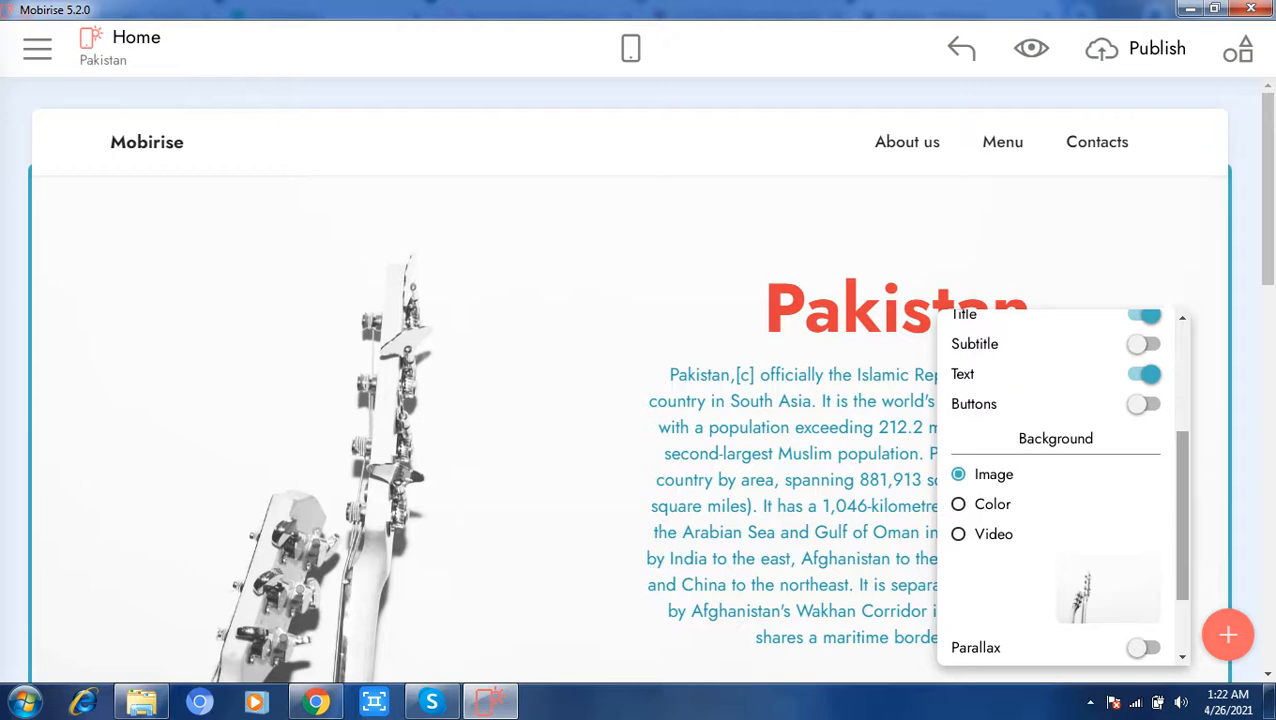
scroll(1056, 490, "down", 3)
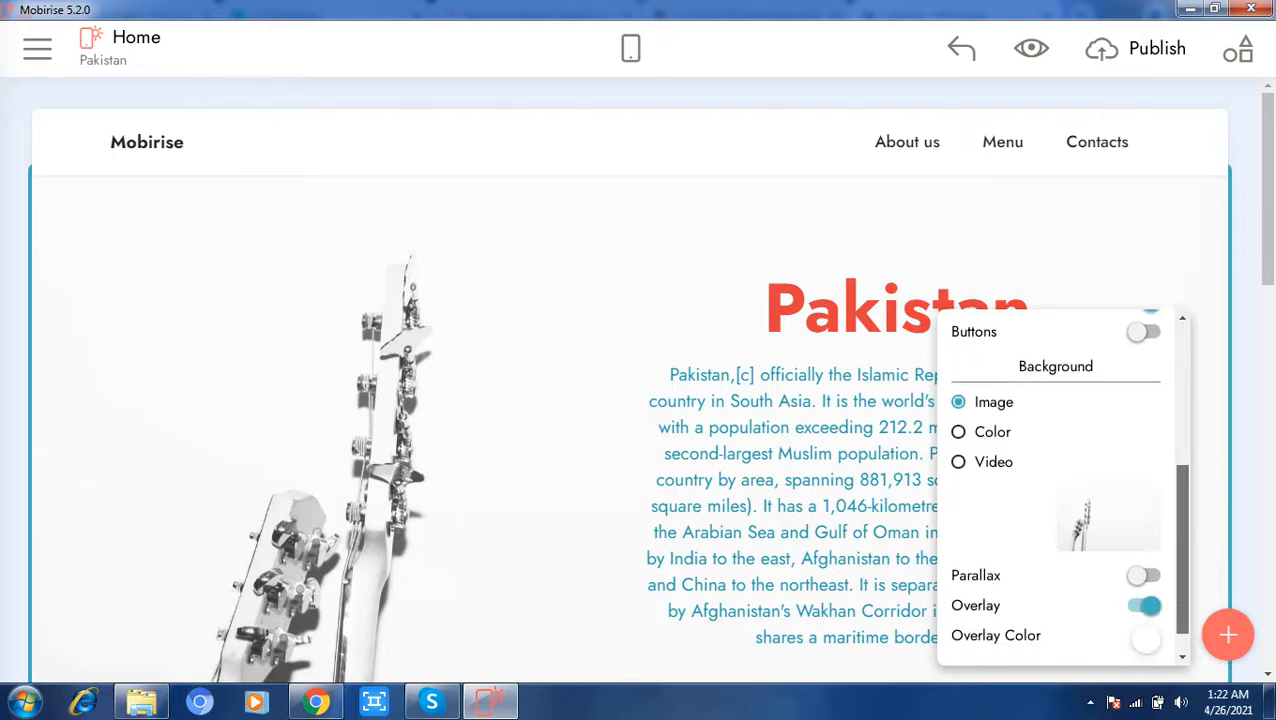
Step: Try to replace the header block's background image, starting from the free online image library
left_click(1108, 517)
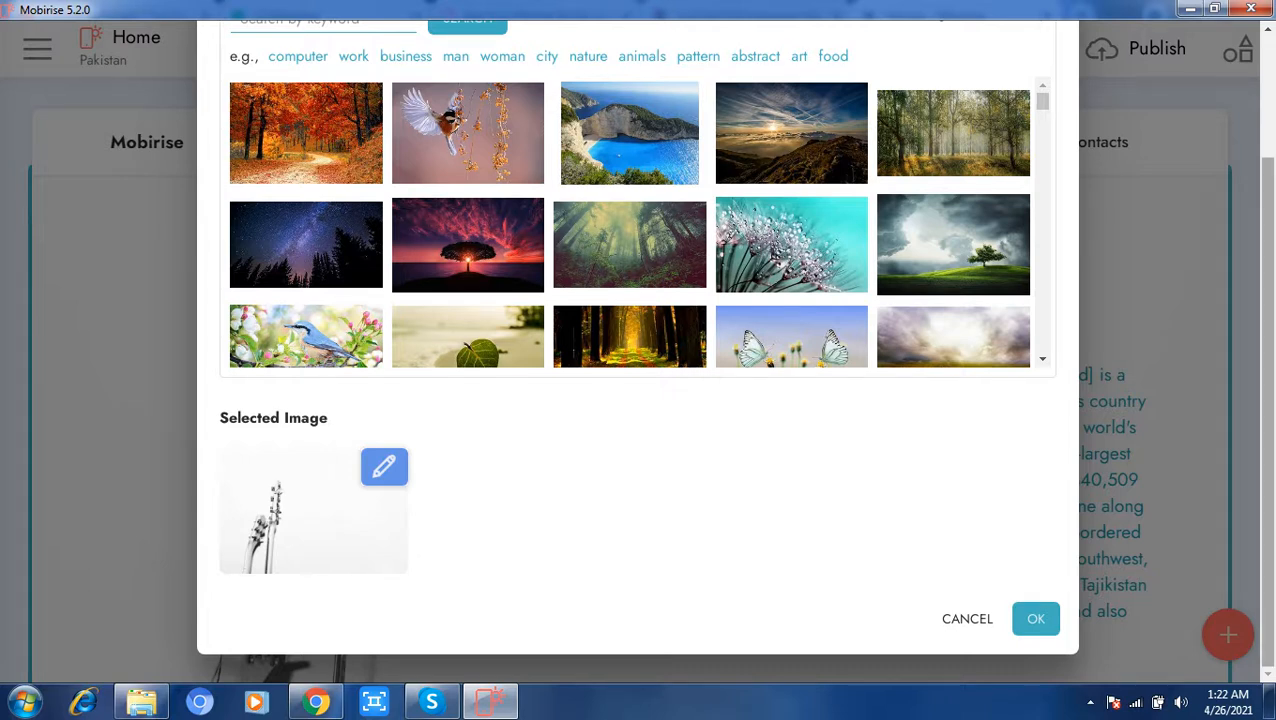
scroll(637, 350, "up", 2)
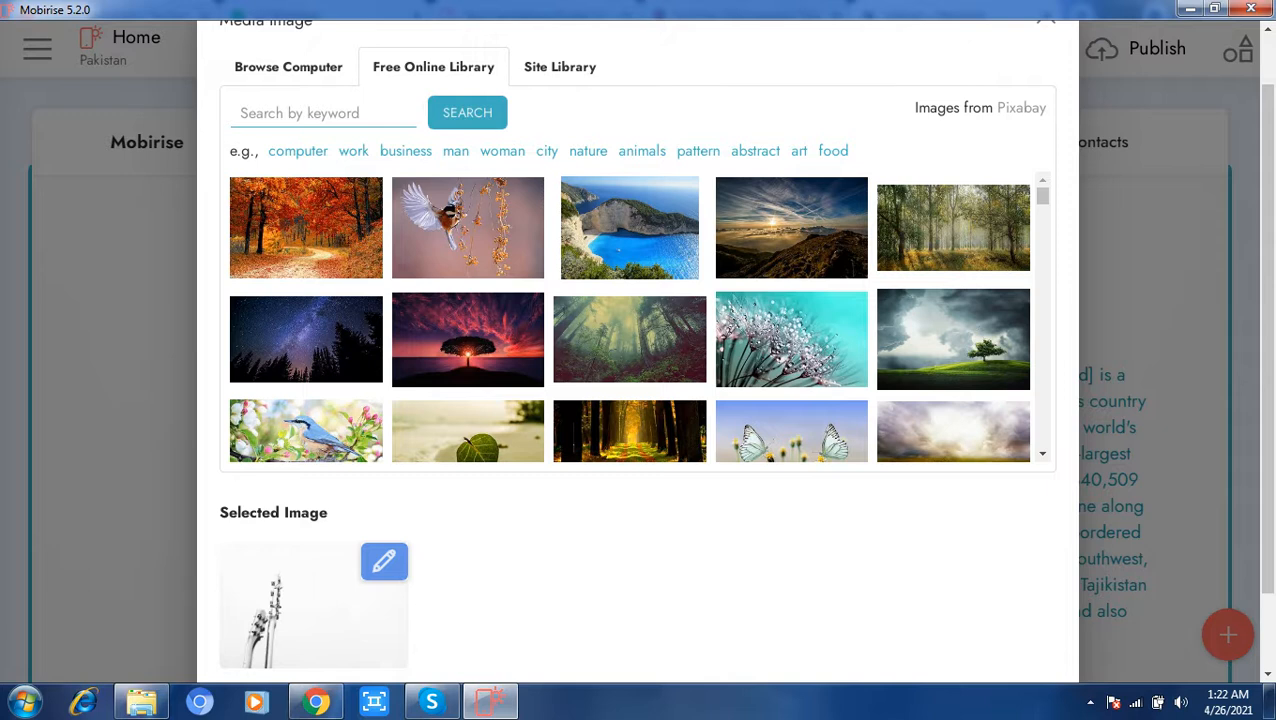
scroll(637, 350, "up", 1)
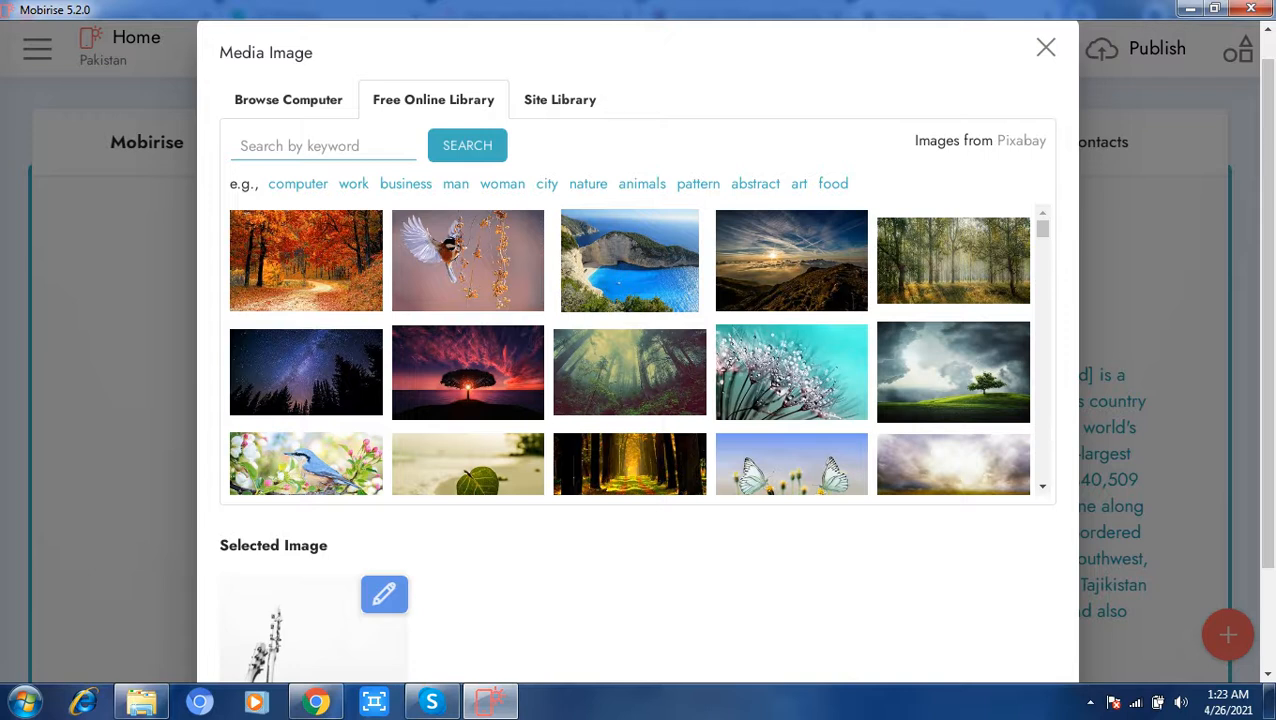
left_click_drag(1268, 420, 1268, 540)
left_click(1228, 703)
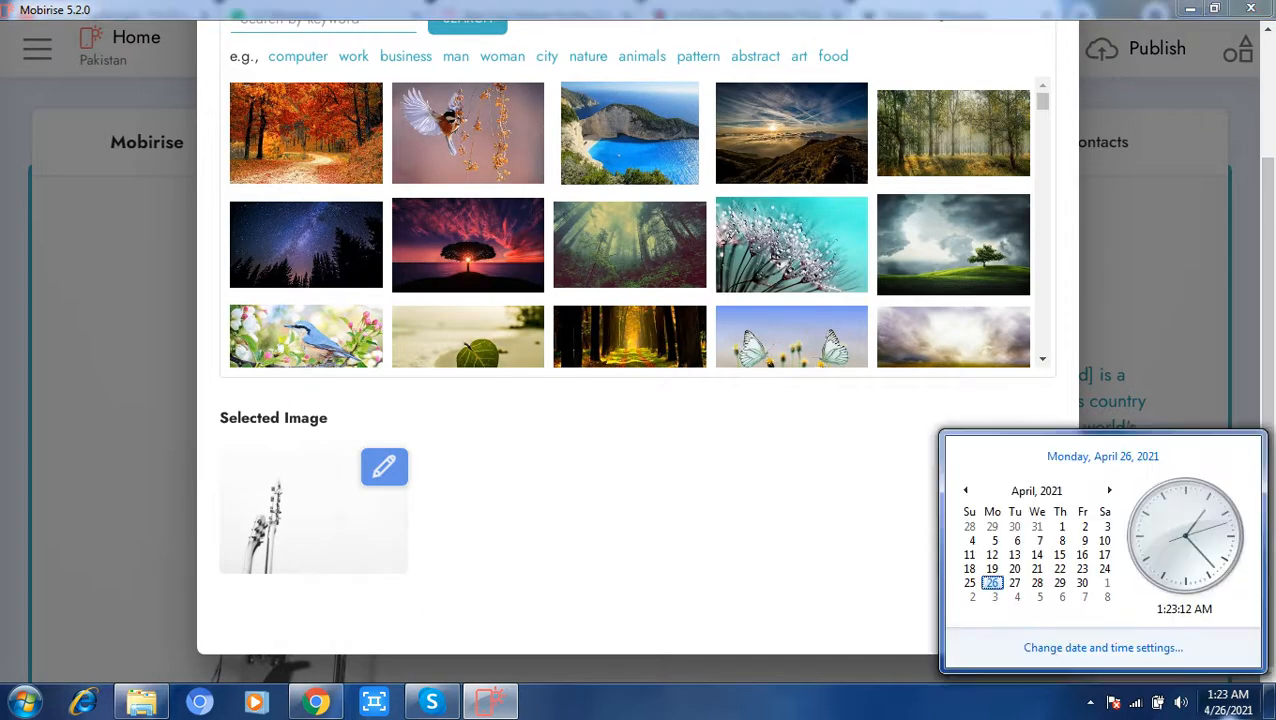
key("Escape")
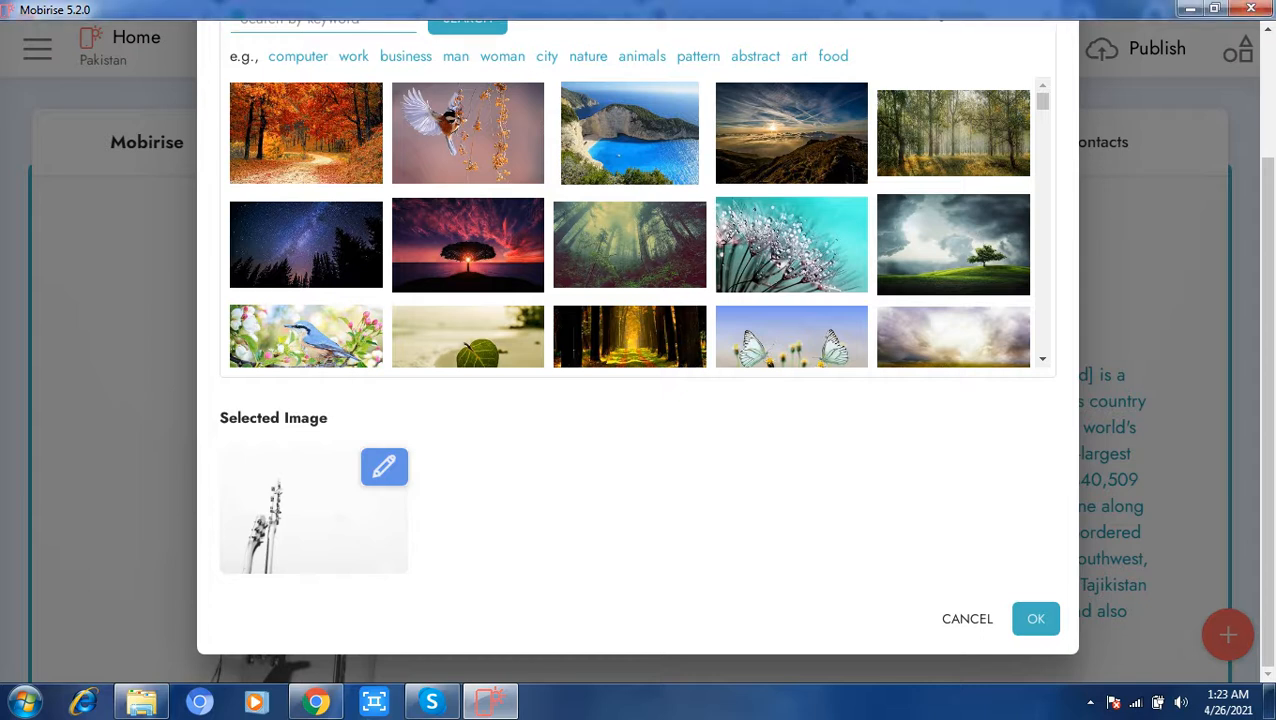
Step: Force Mobirise 5.2.0 to quit with Windows Task Manager, close the manager and show the desktop
key("ctrl+shift+Escape")
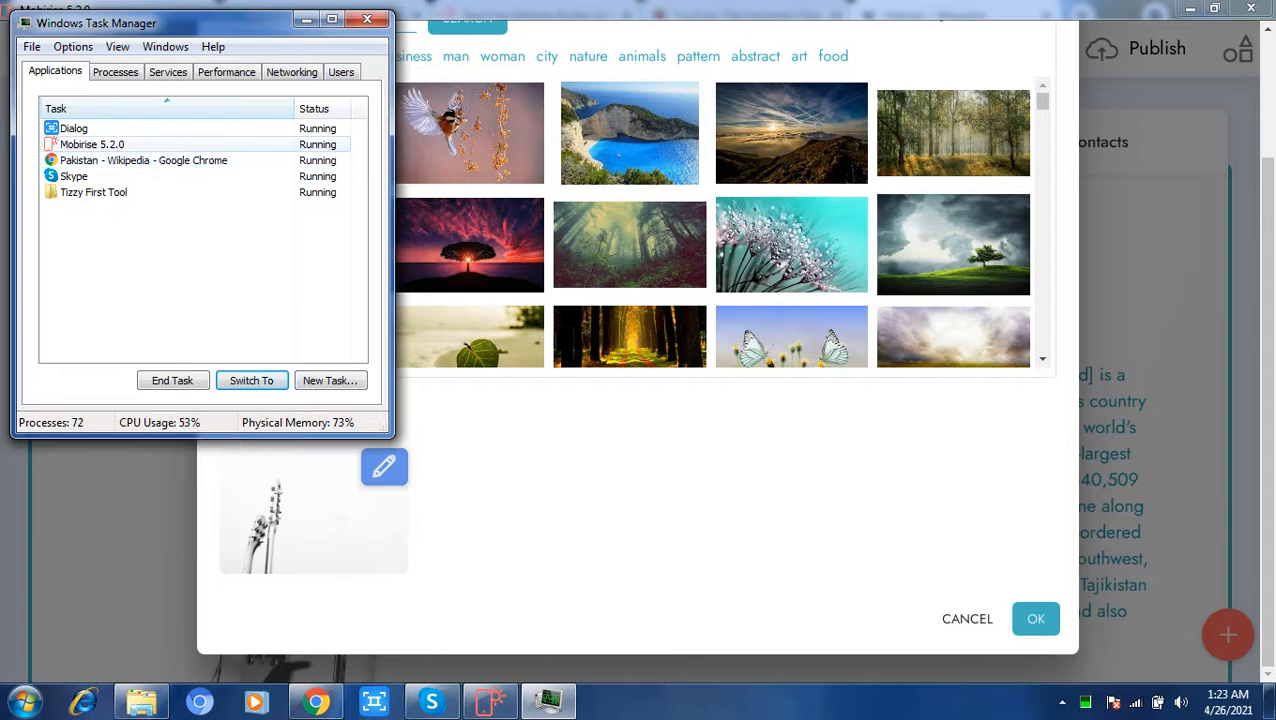
left_click(54, 141)
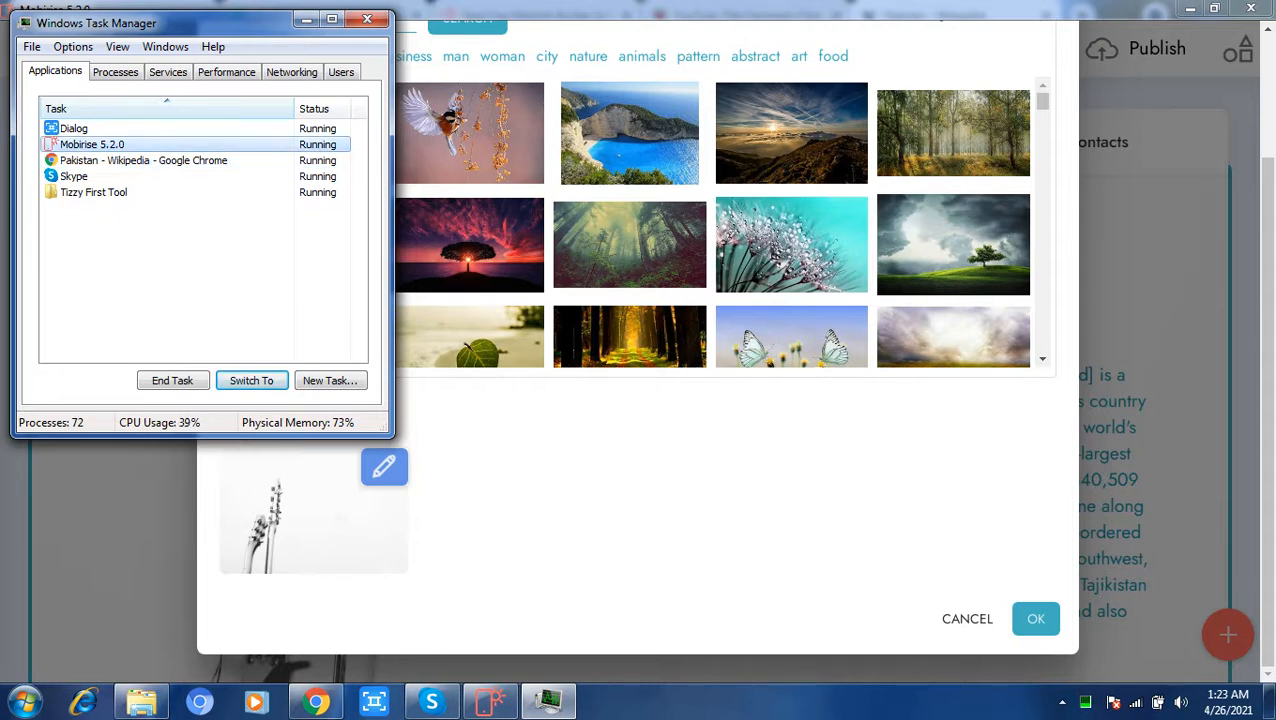
left_click(173, 381)
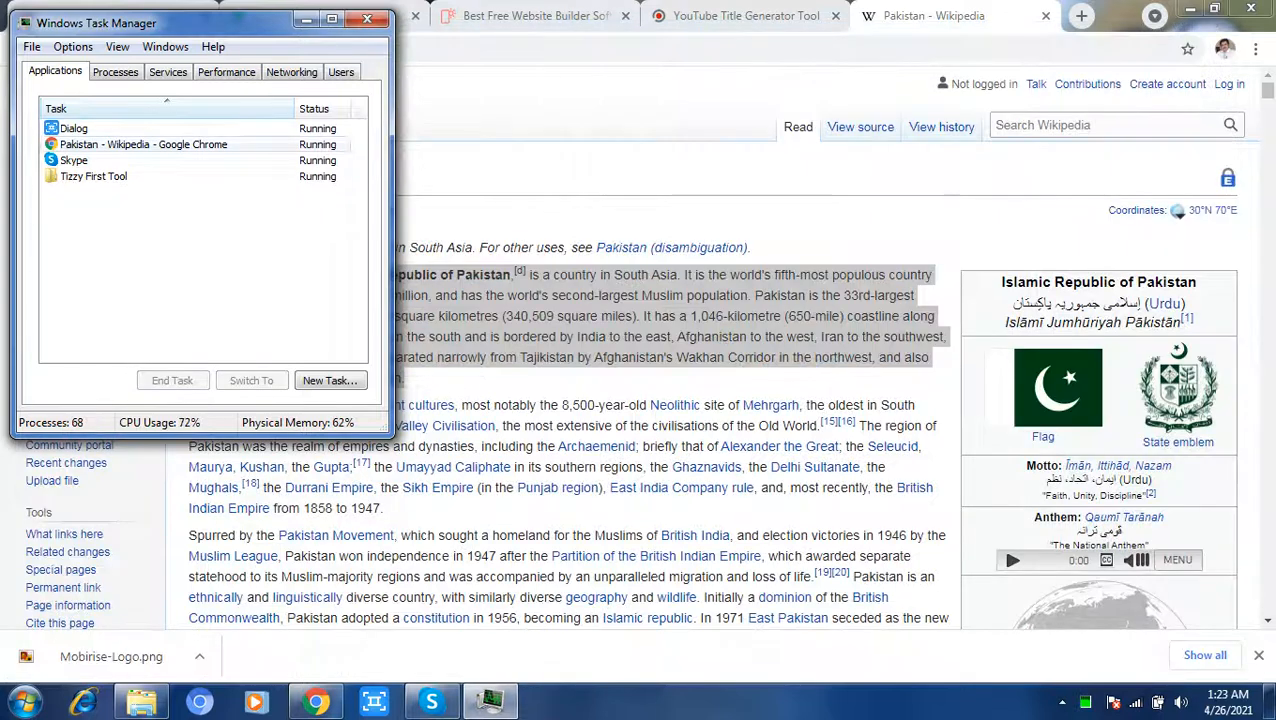
left_click(367, 19)
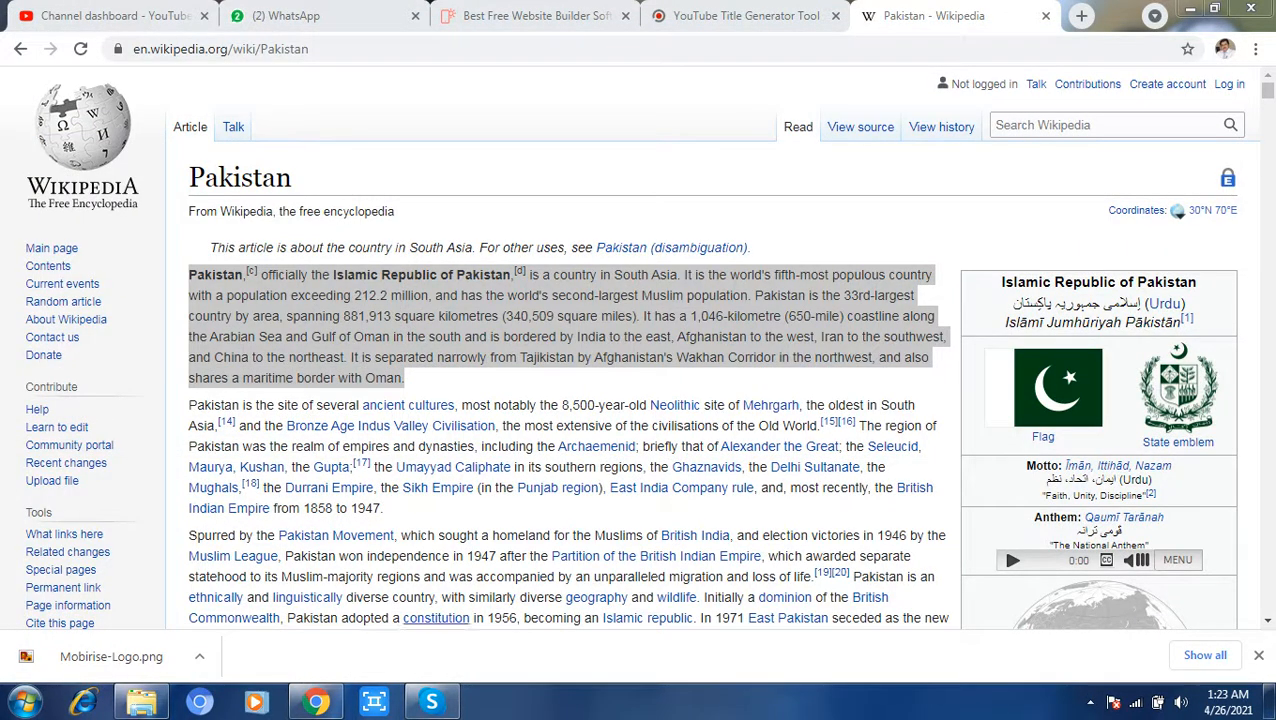
right_click(545, 703)
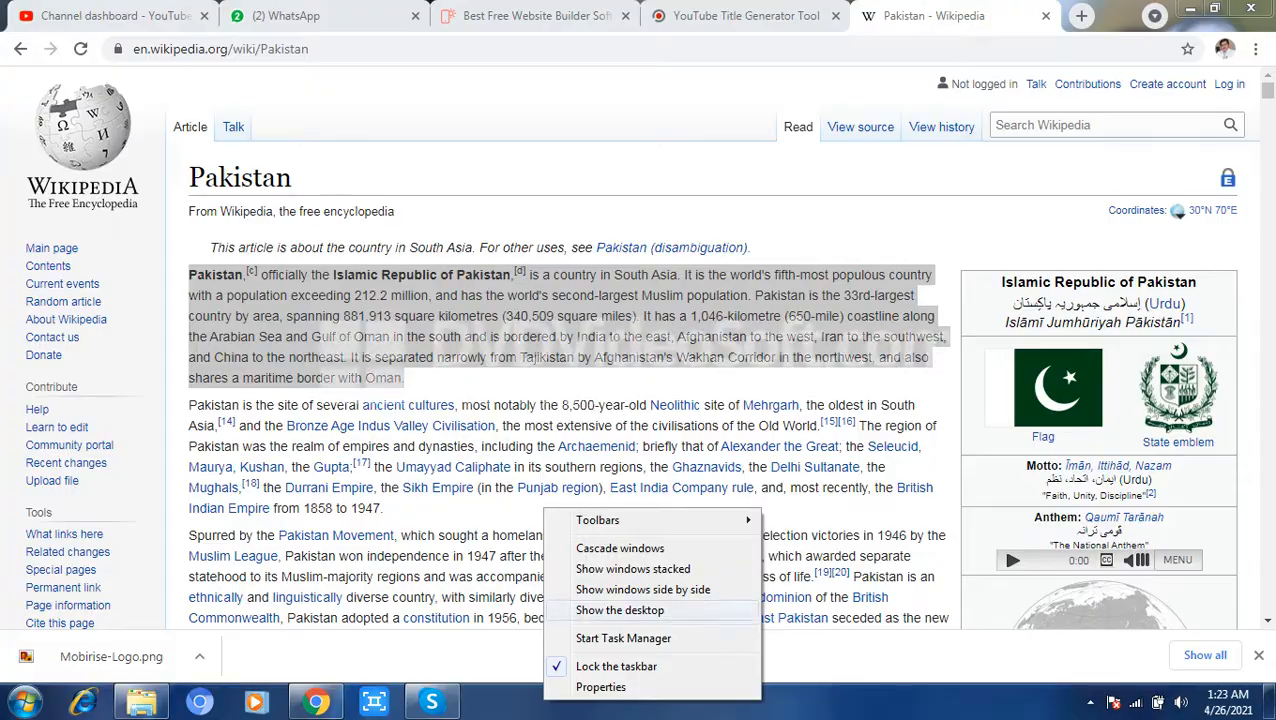
left_click(620, 610)
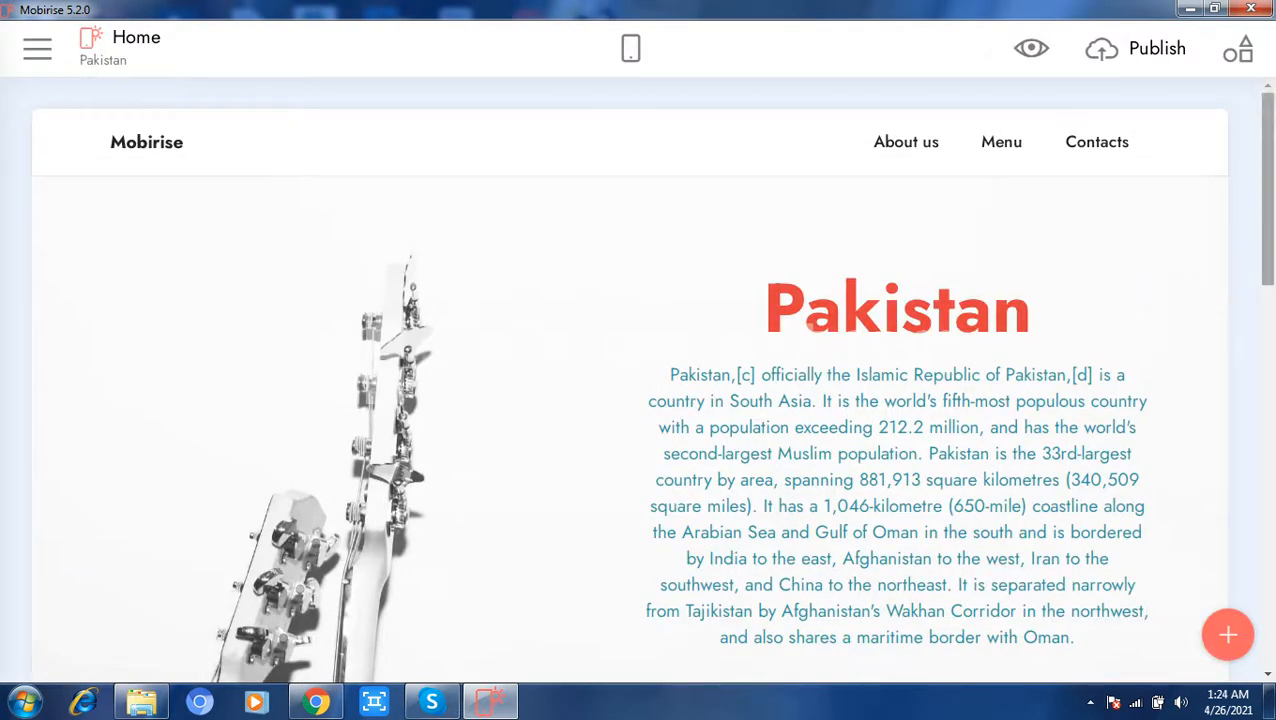
Step: Replace the picture in the home page's image block with 1024px-Flag_of_Pakistan.svg.png from the computer's Pictures library
scroll(640, 400, "down", 3)
scroll(640, 400, "down", 6)
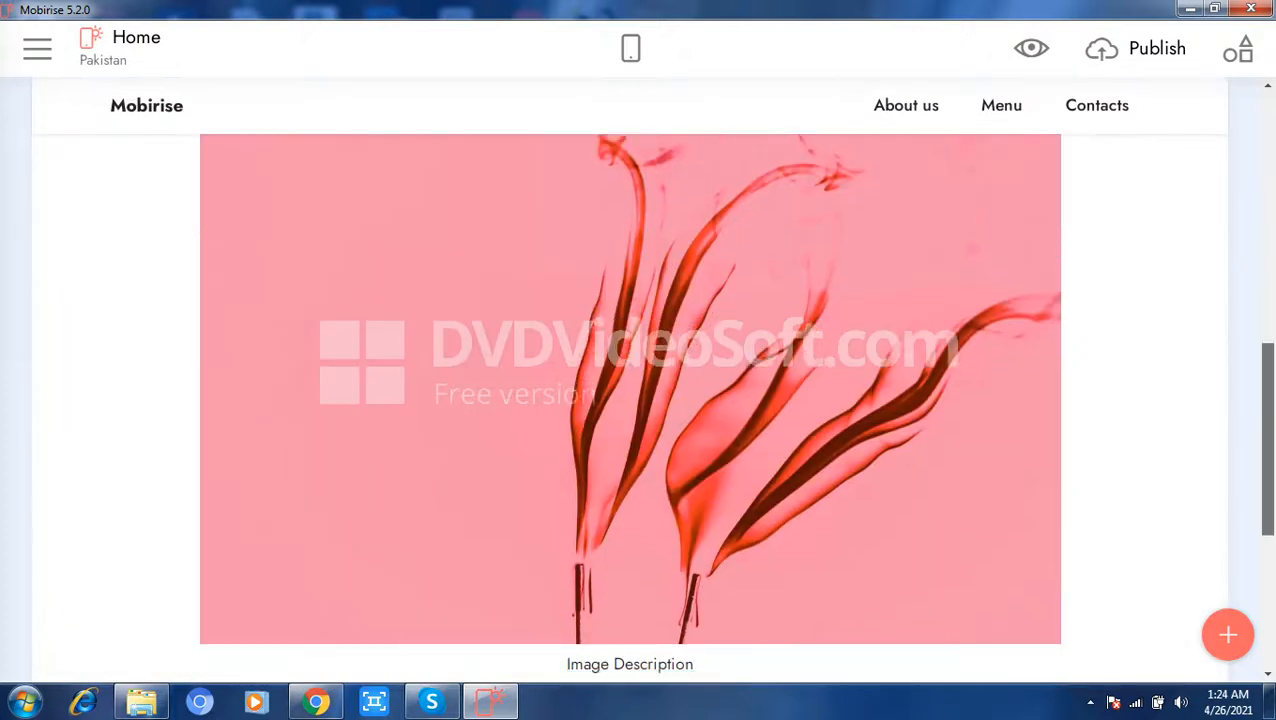
left_click(640, 360)
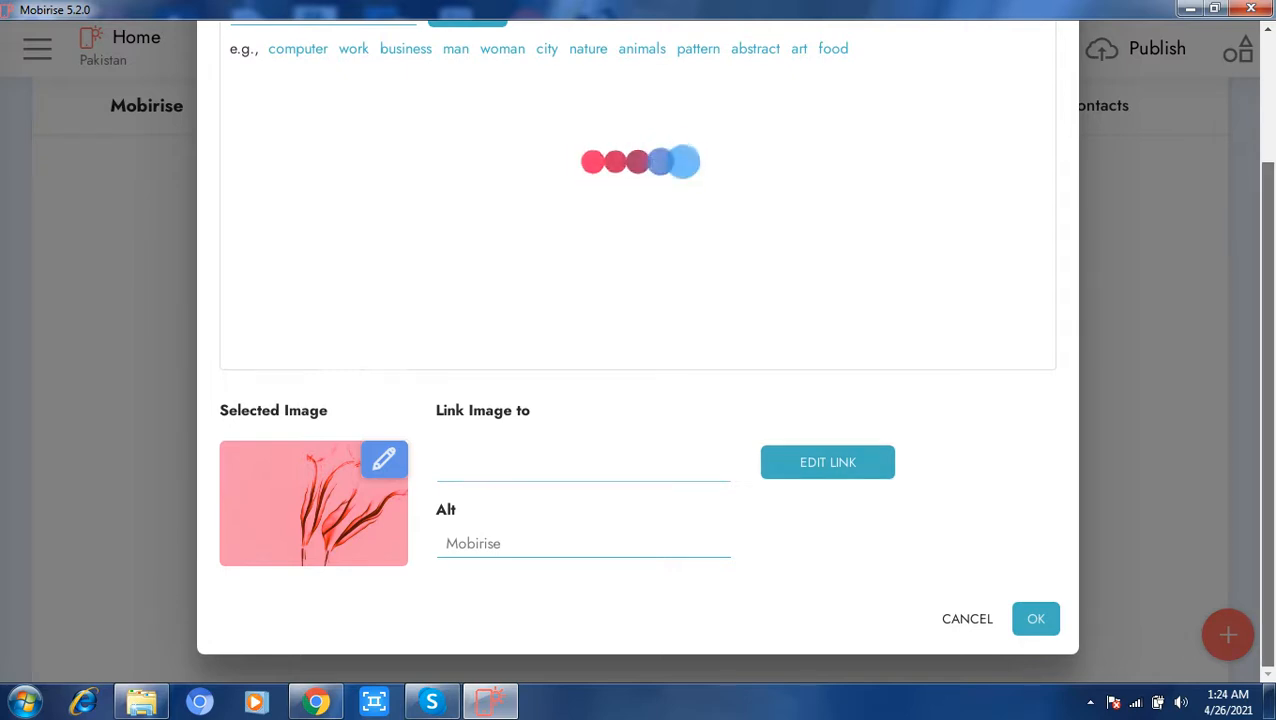
left_click_drag(1268, 400, 1268, 275)
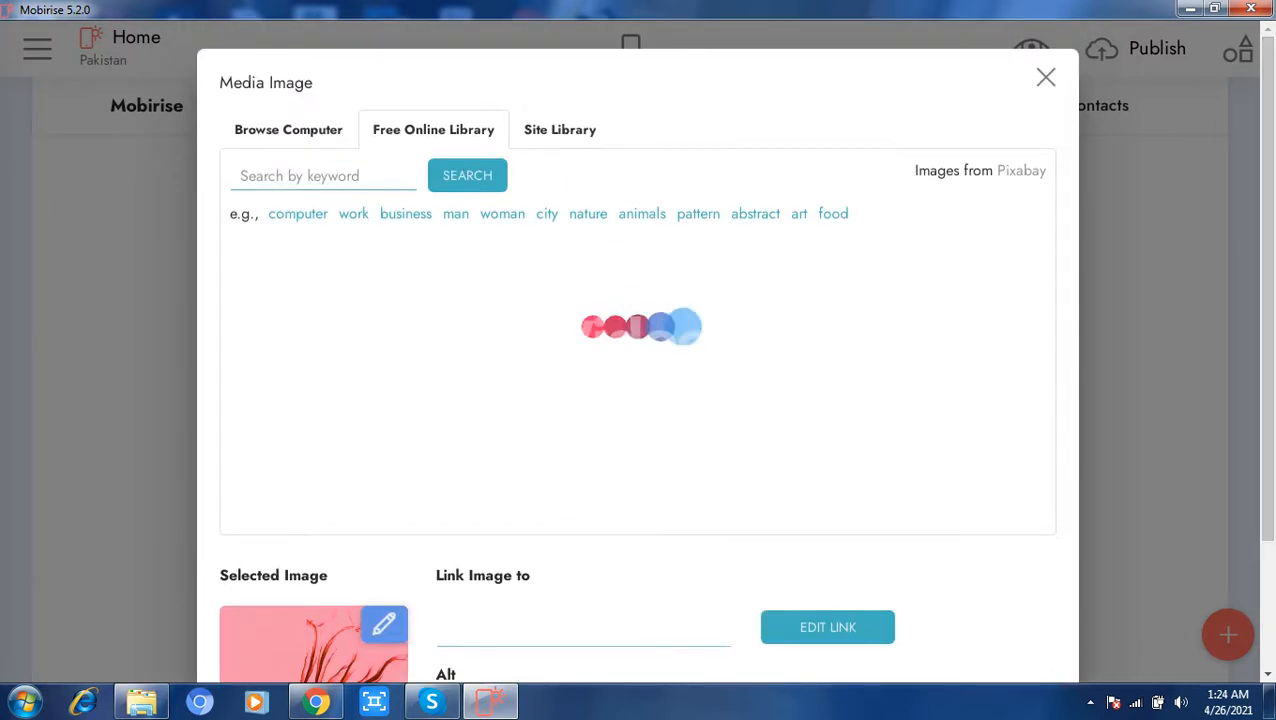
left_click(288, 130)
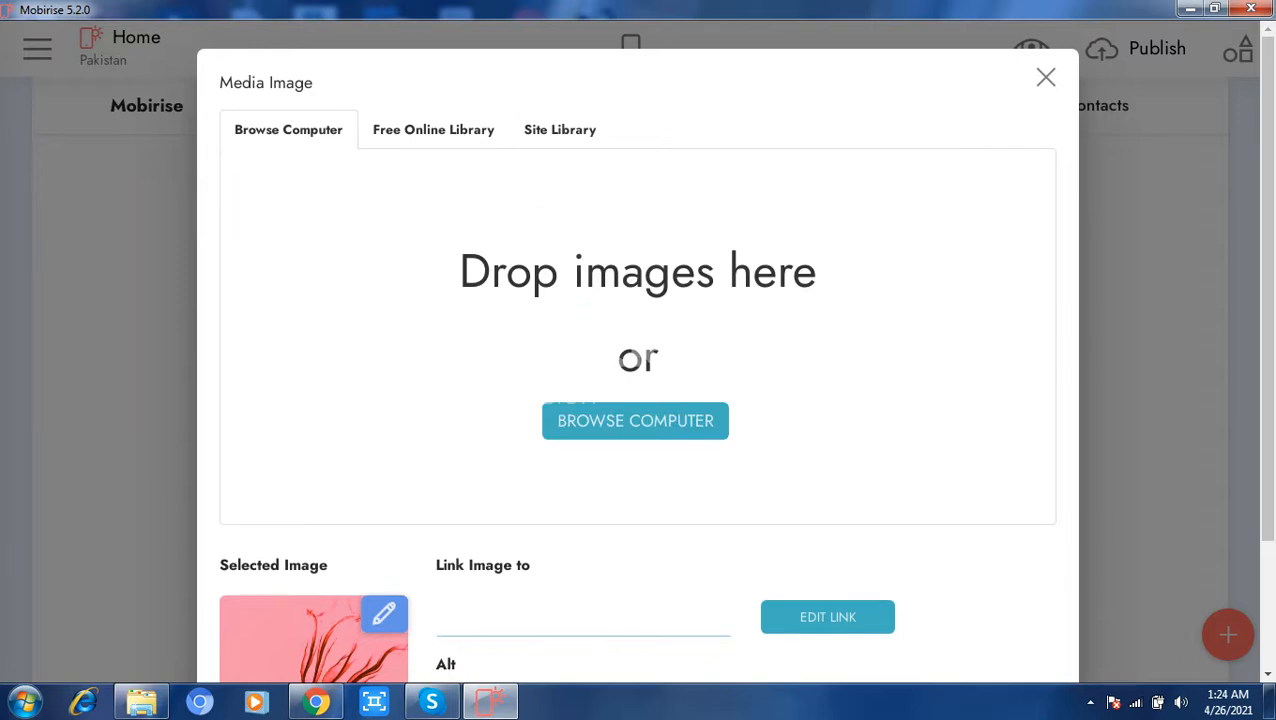
left_click(635, 420)
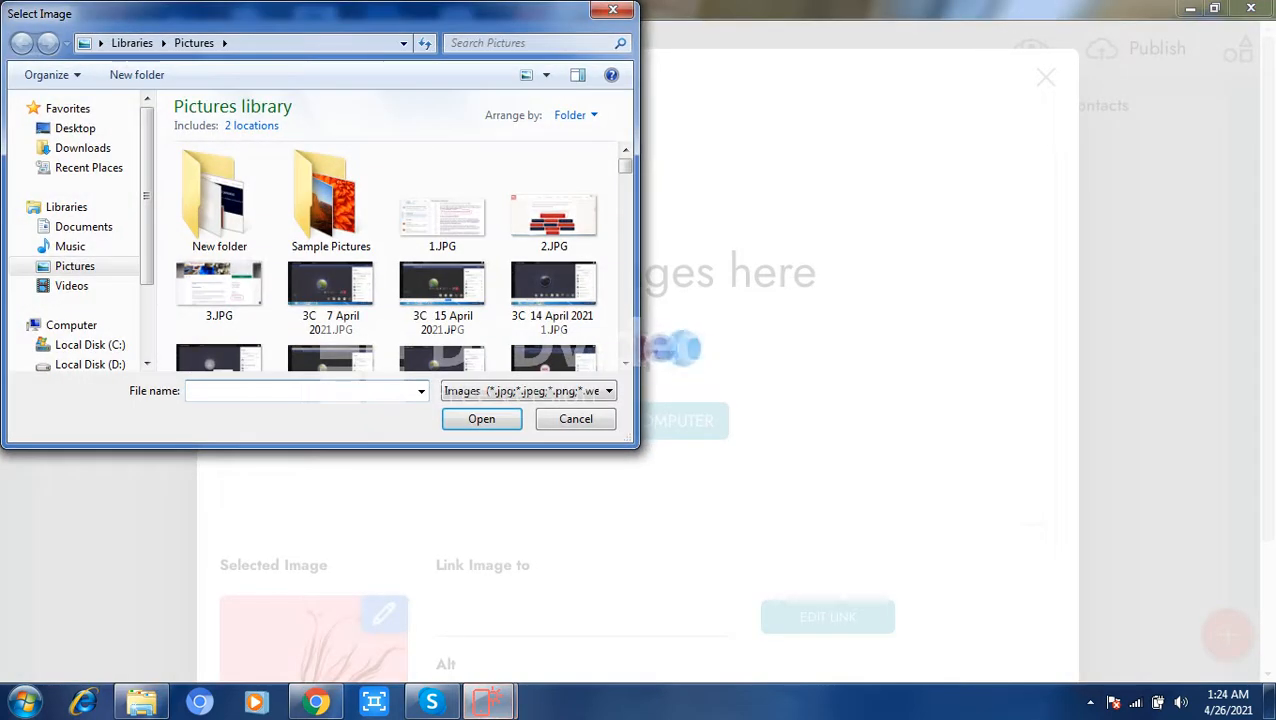
left_click_drag(625, 166, 625, 246)
left_click(555, 273)
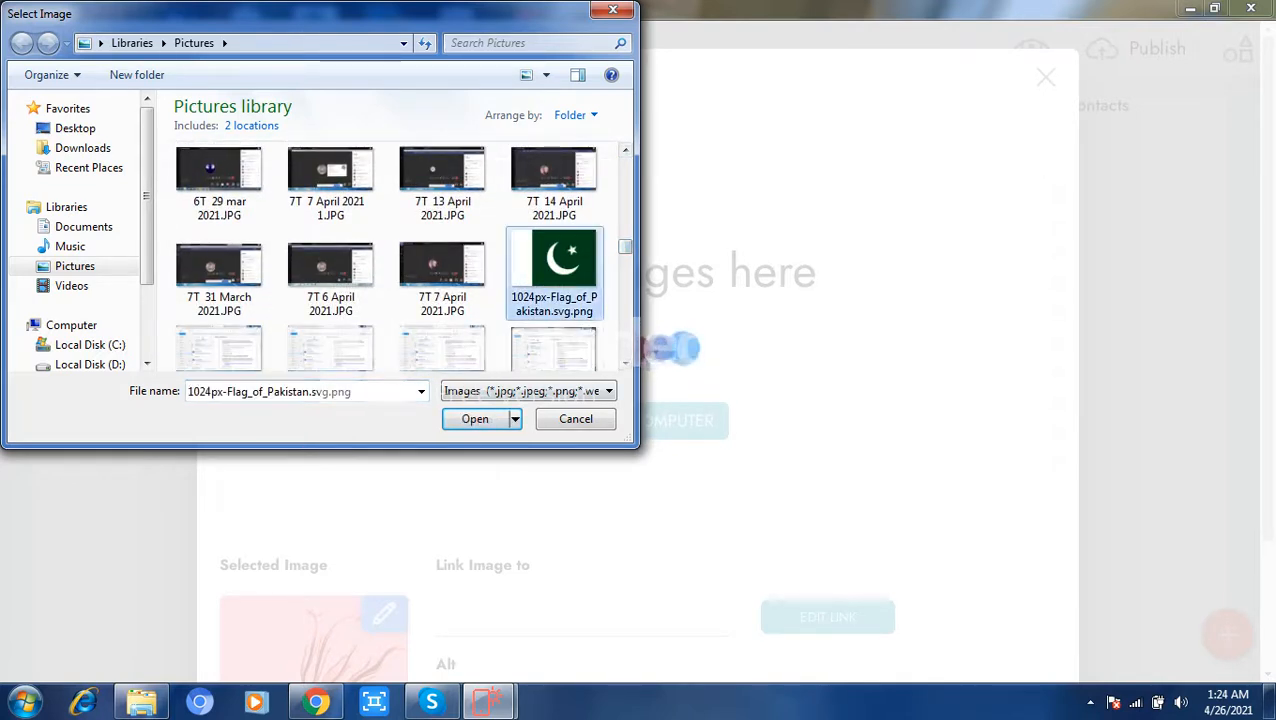
left_click(475, 419)
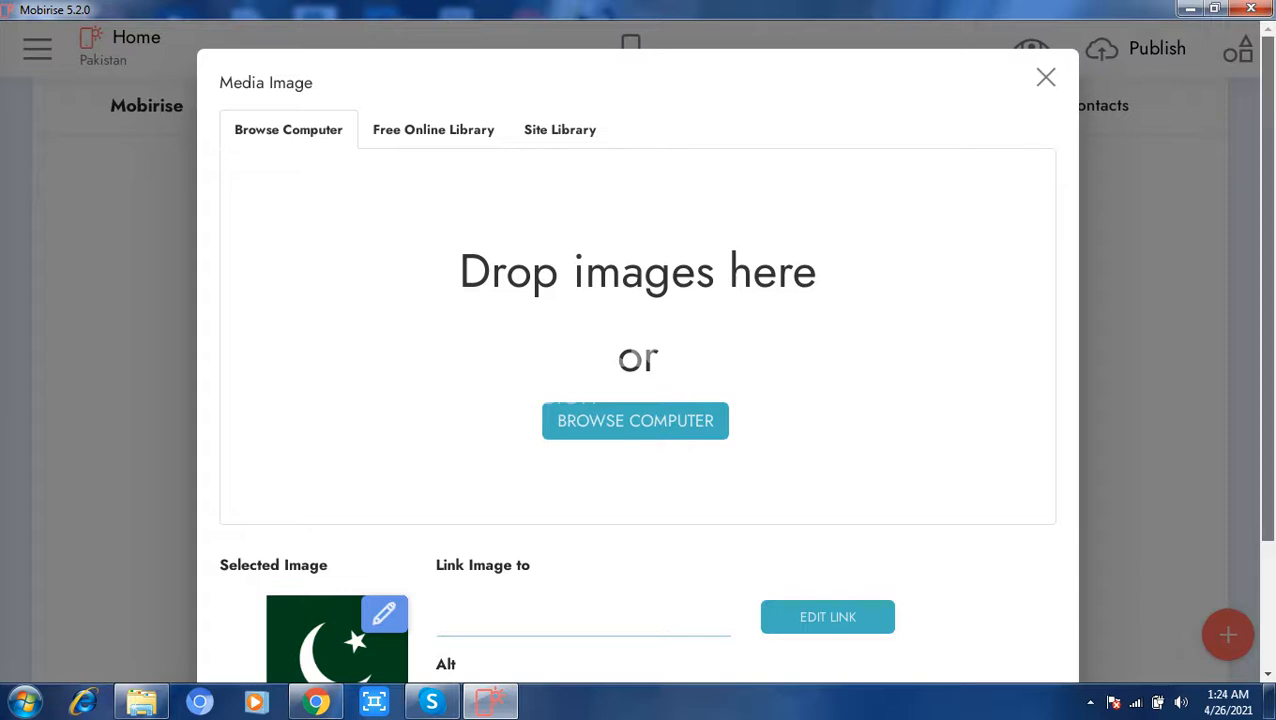
scroll(652, 334, "down", 1)
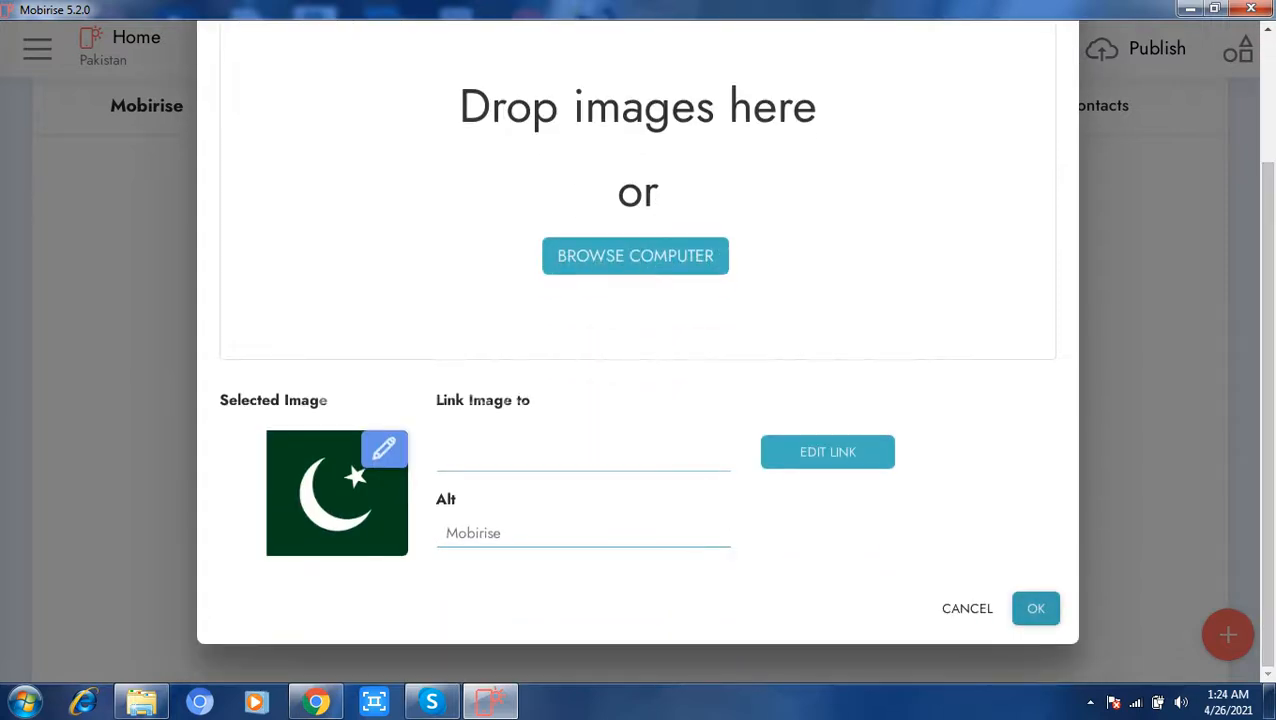
left_click(1035, 607)
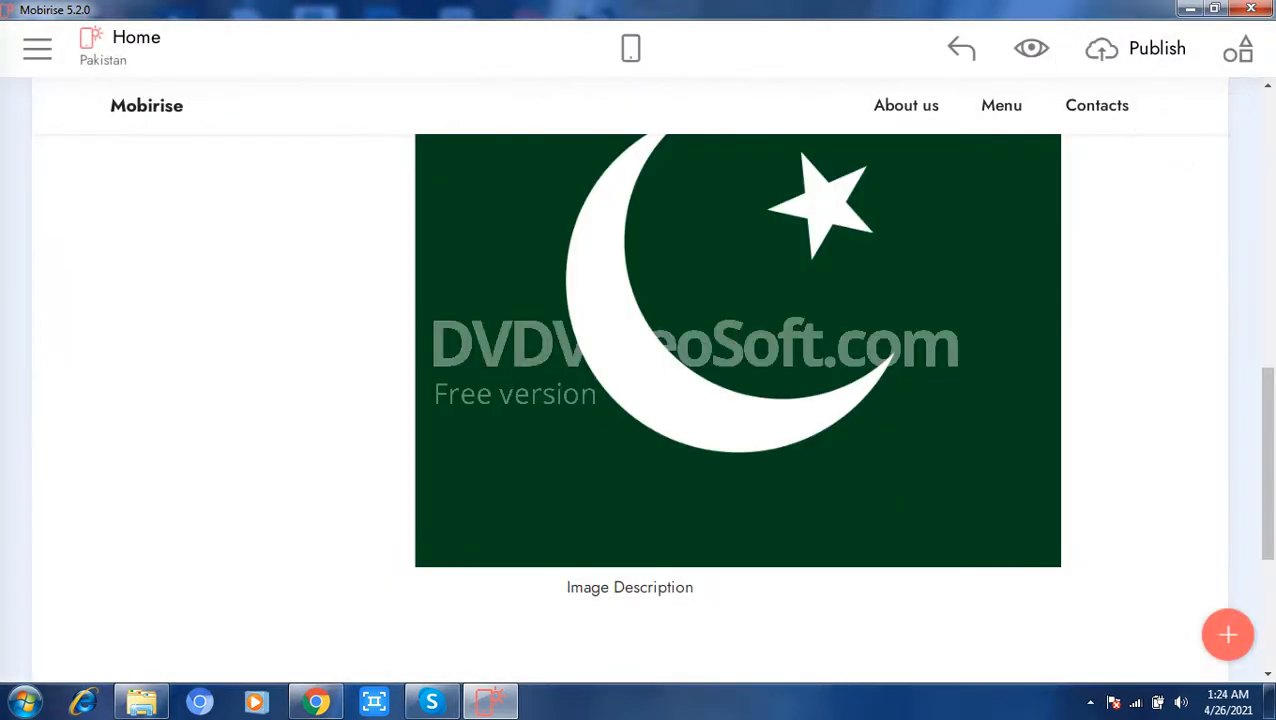
Step: Preview the home page in the browser, close the preview and return to the Mobirise editor
scroll(650, 400, "up", 5)
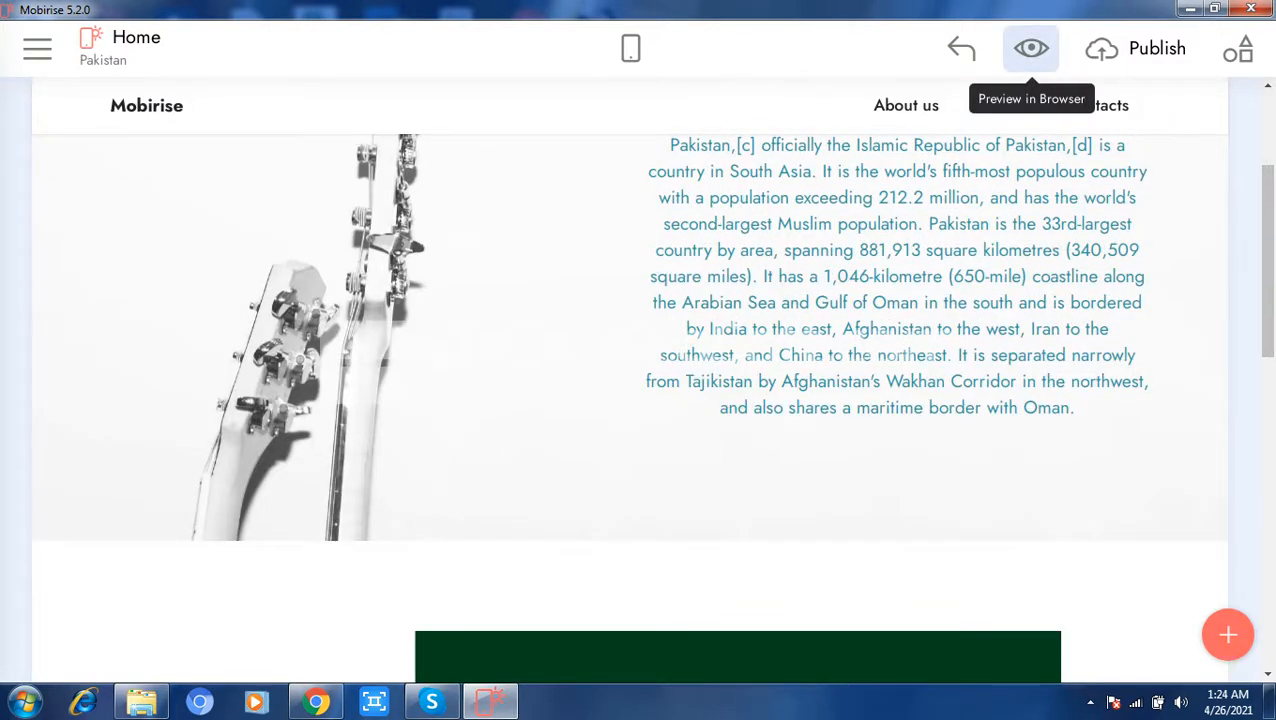
left_click(1140, 48)
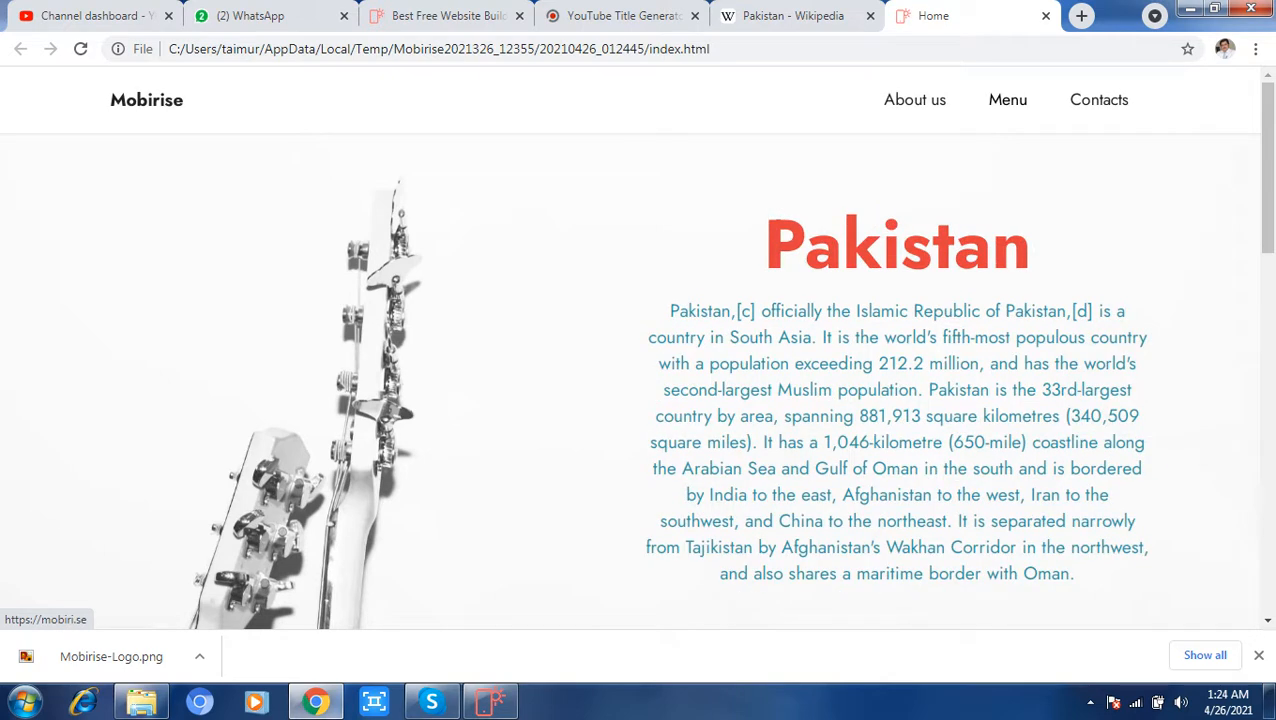
left_click(1046, 15)
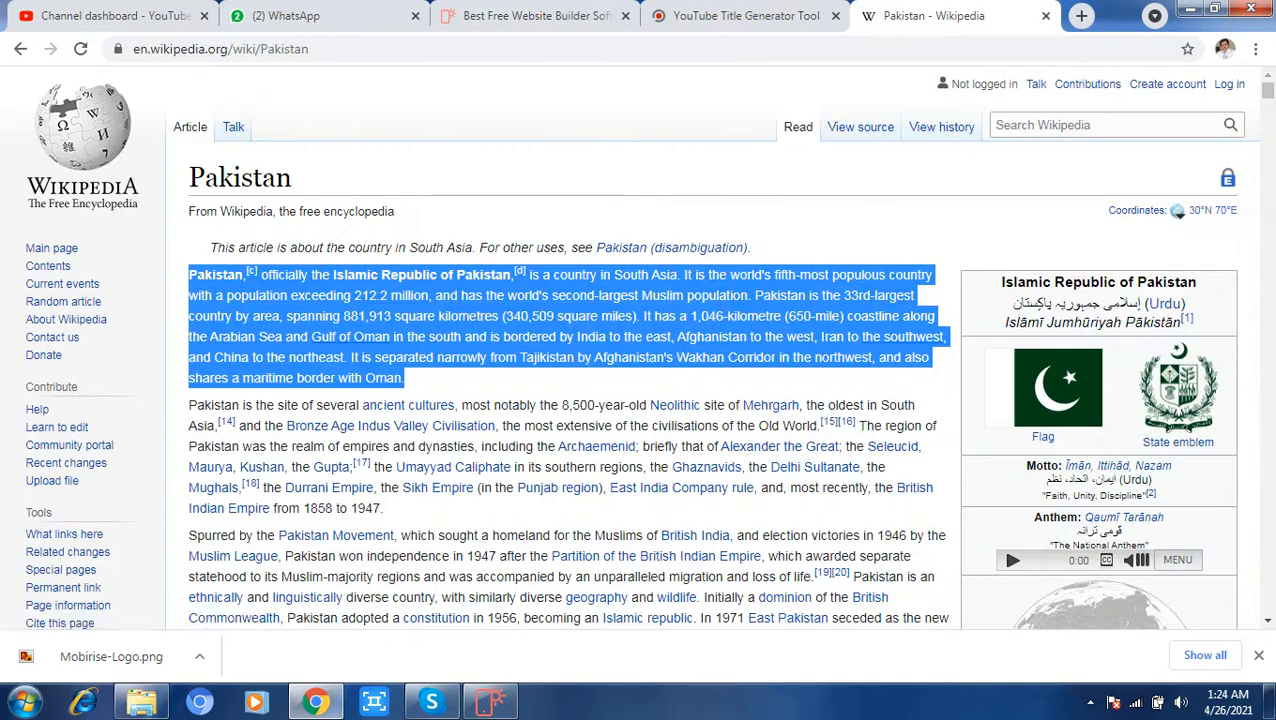
left_click(488, 703)
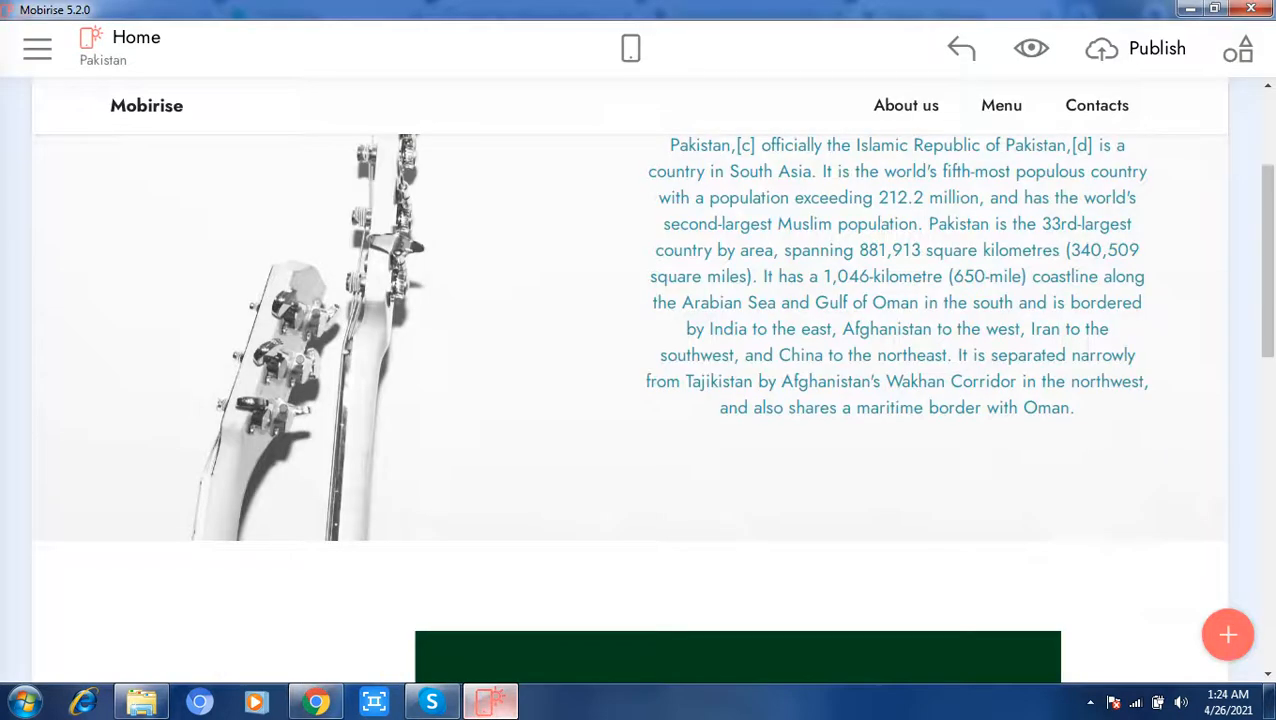
Step: Create a new page titled KPK and add two more pages to the site
left_click(37, 48)
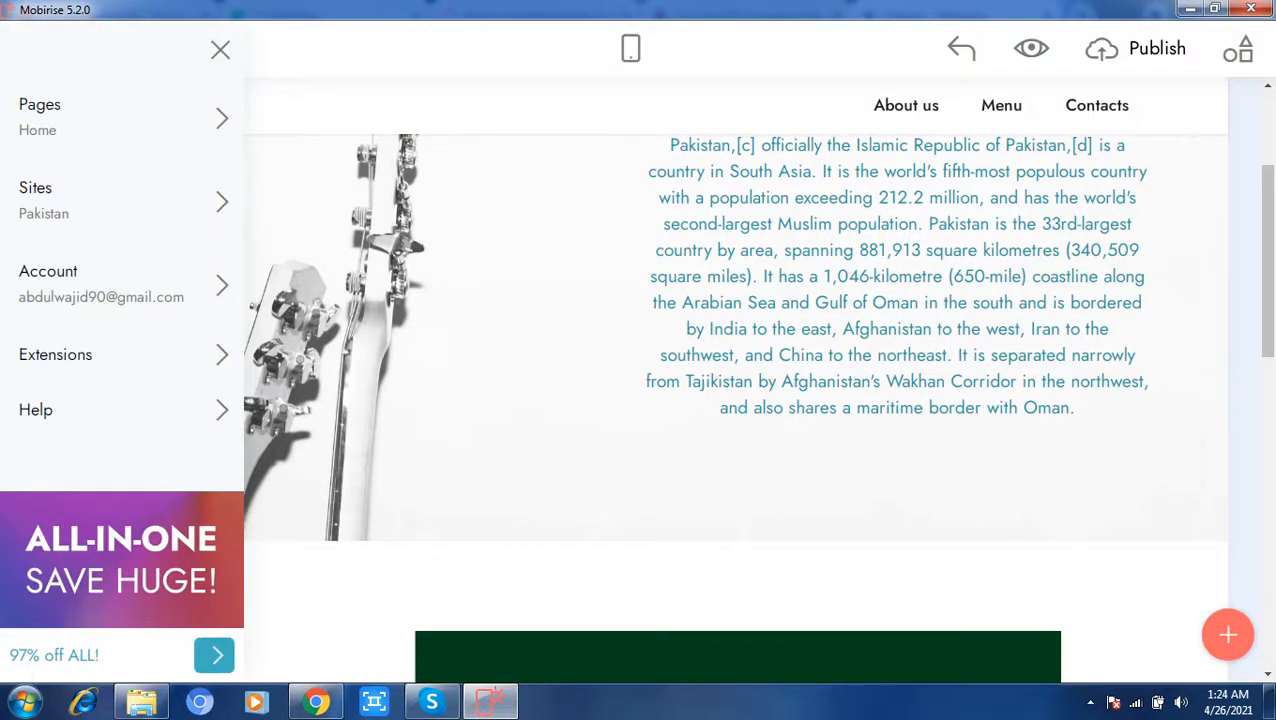
left_click(120, 117)
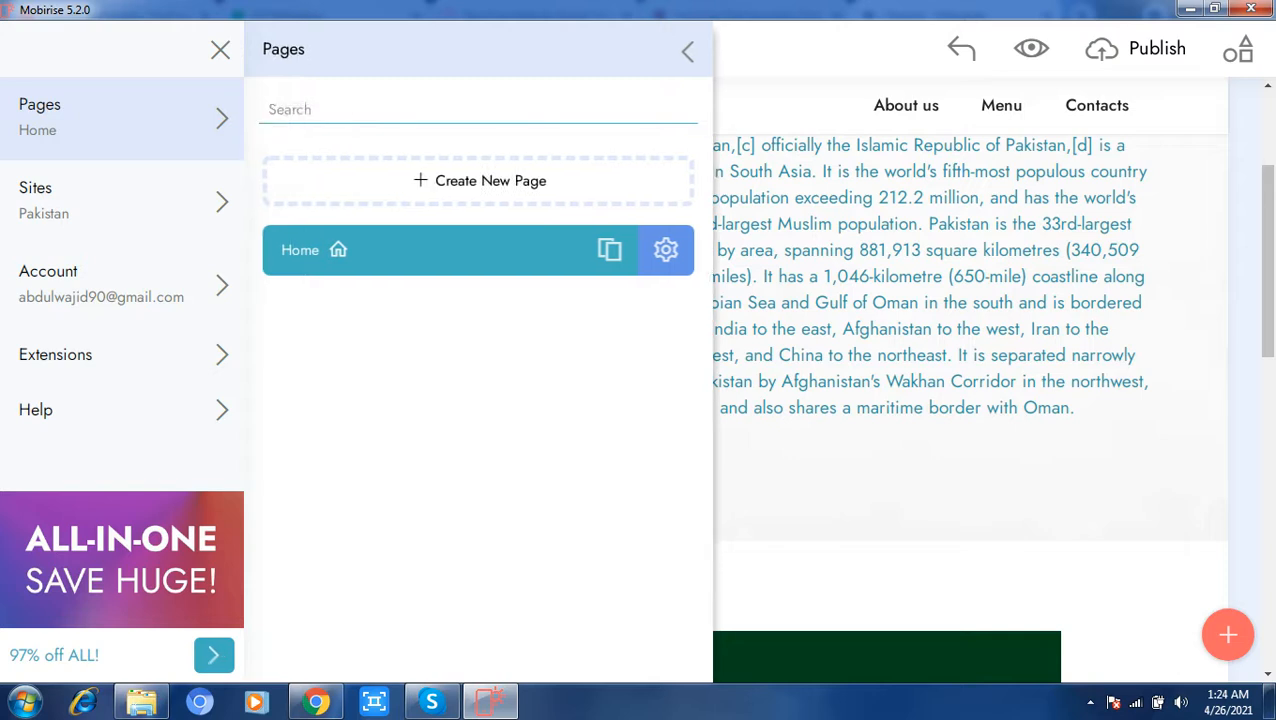
left_click(480, 180)
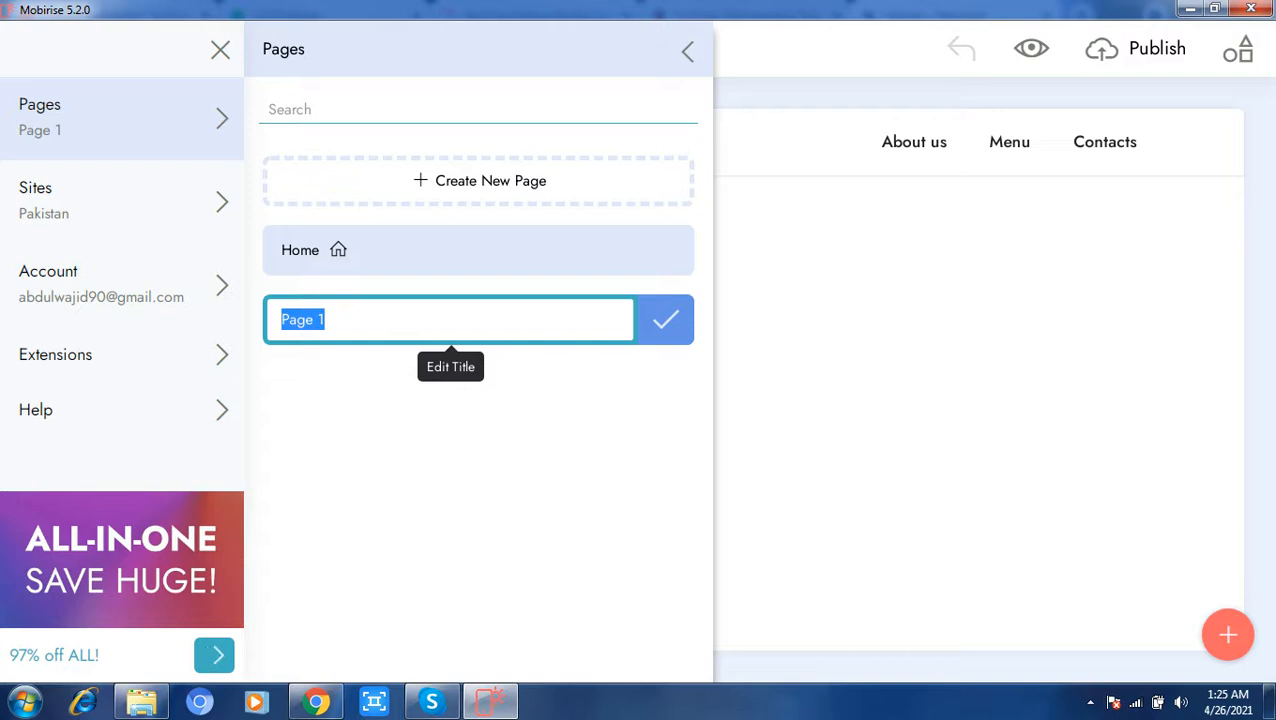
type("KPK")
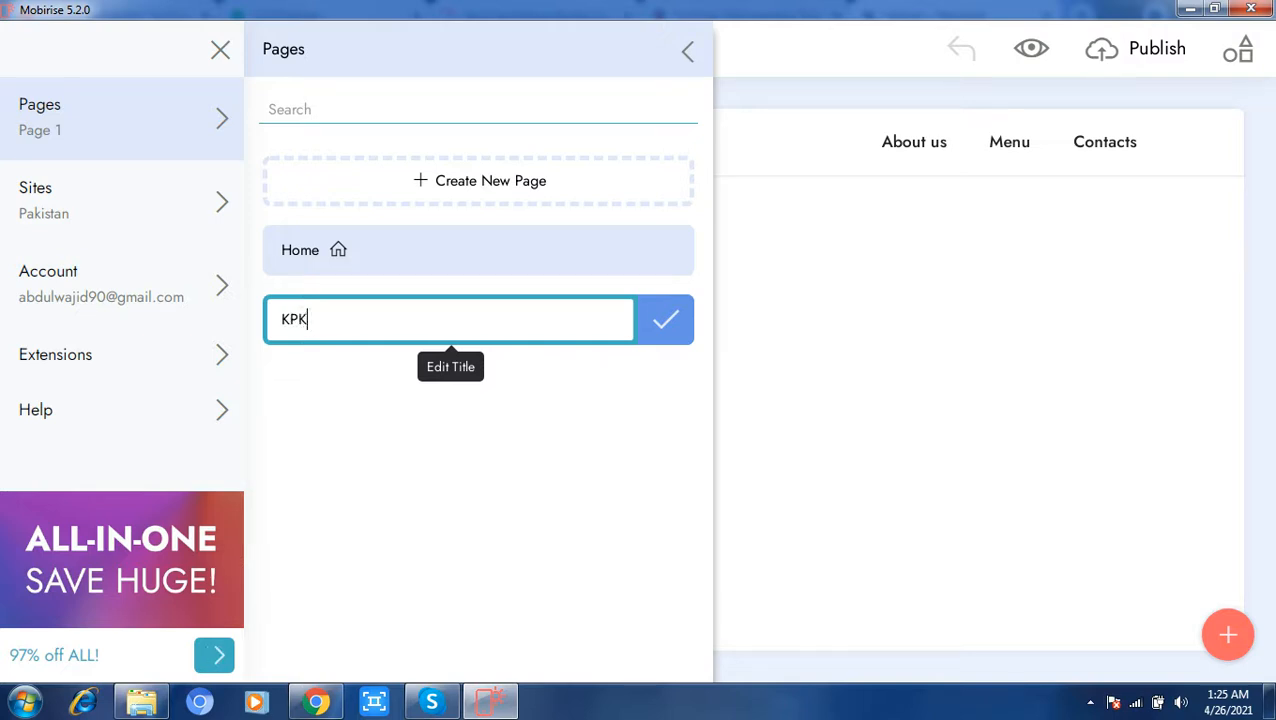
key("Return")
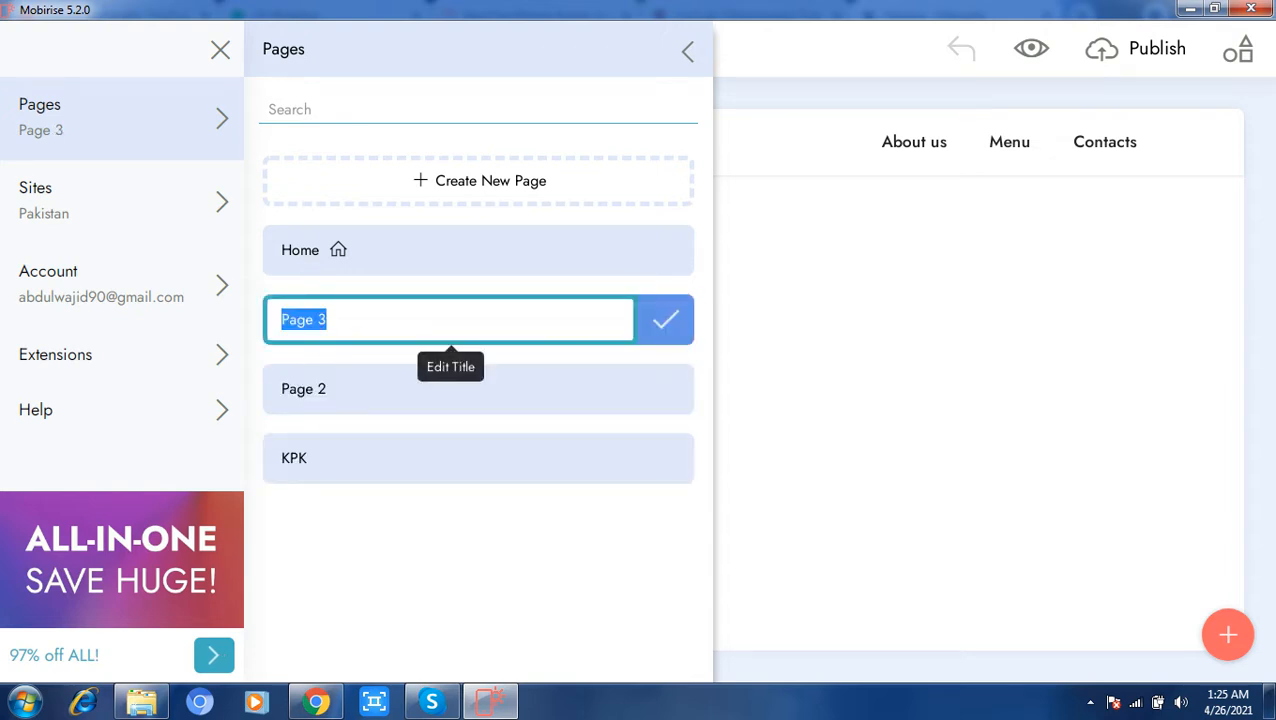
Step: Rename Page 2 as Sindh and Page 3 as Punjab
left_click(345, 389)
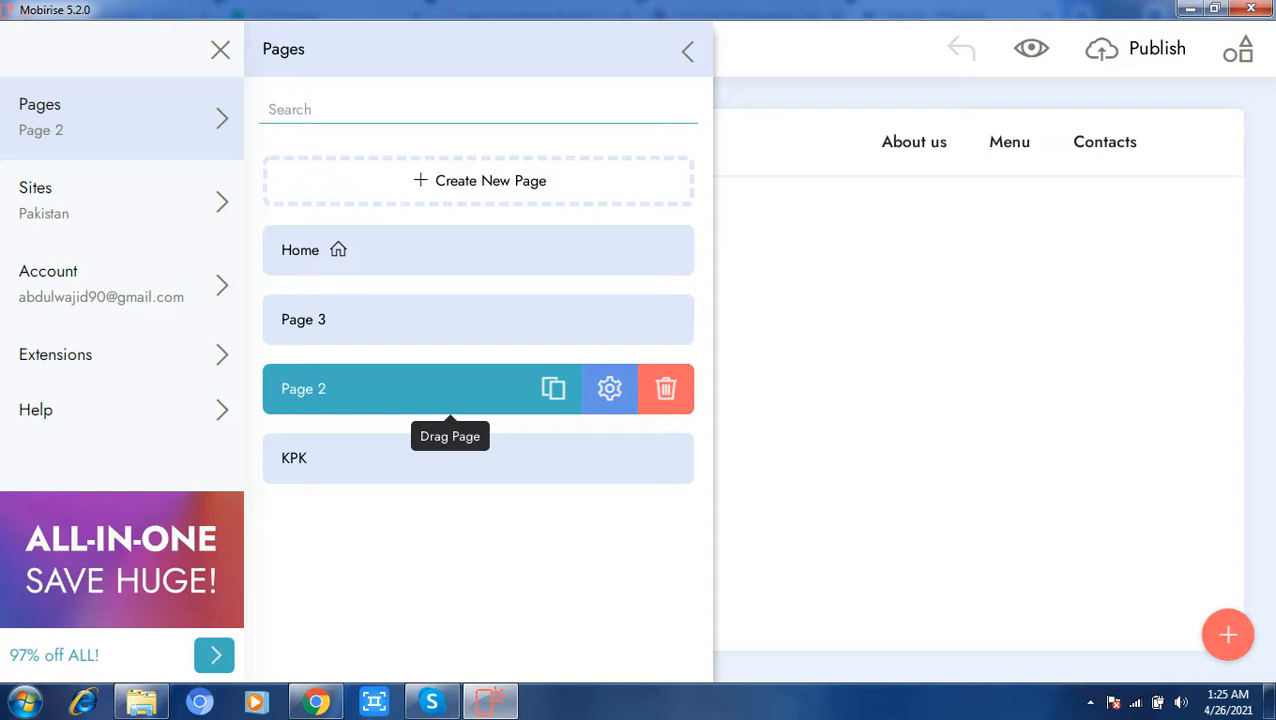
left_click(345, 389)
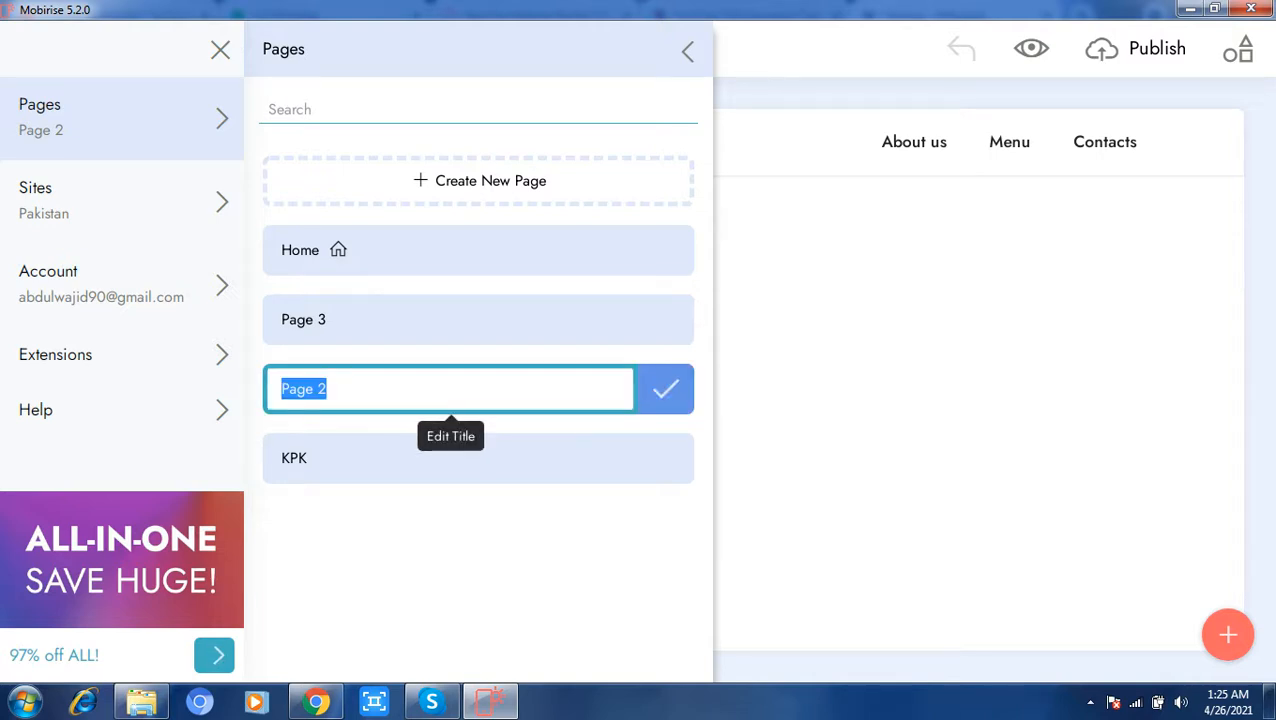
type("Sind")
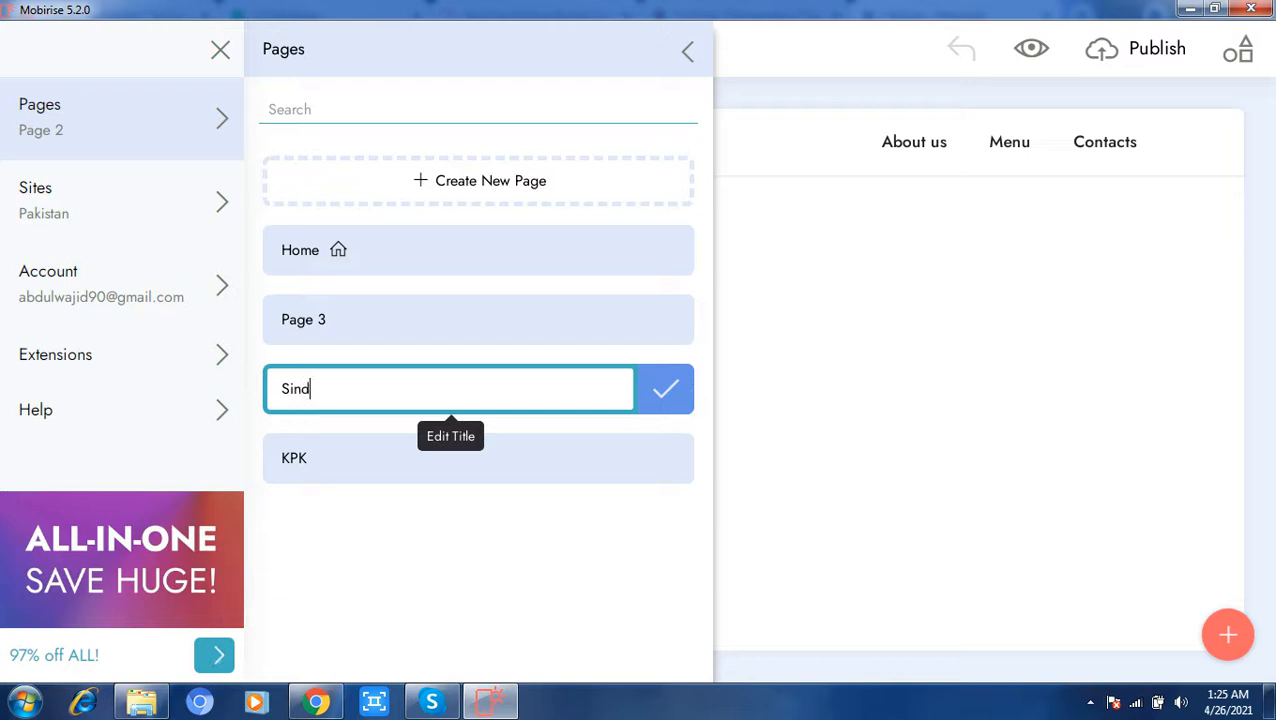
type("h")
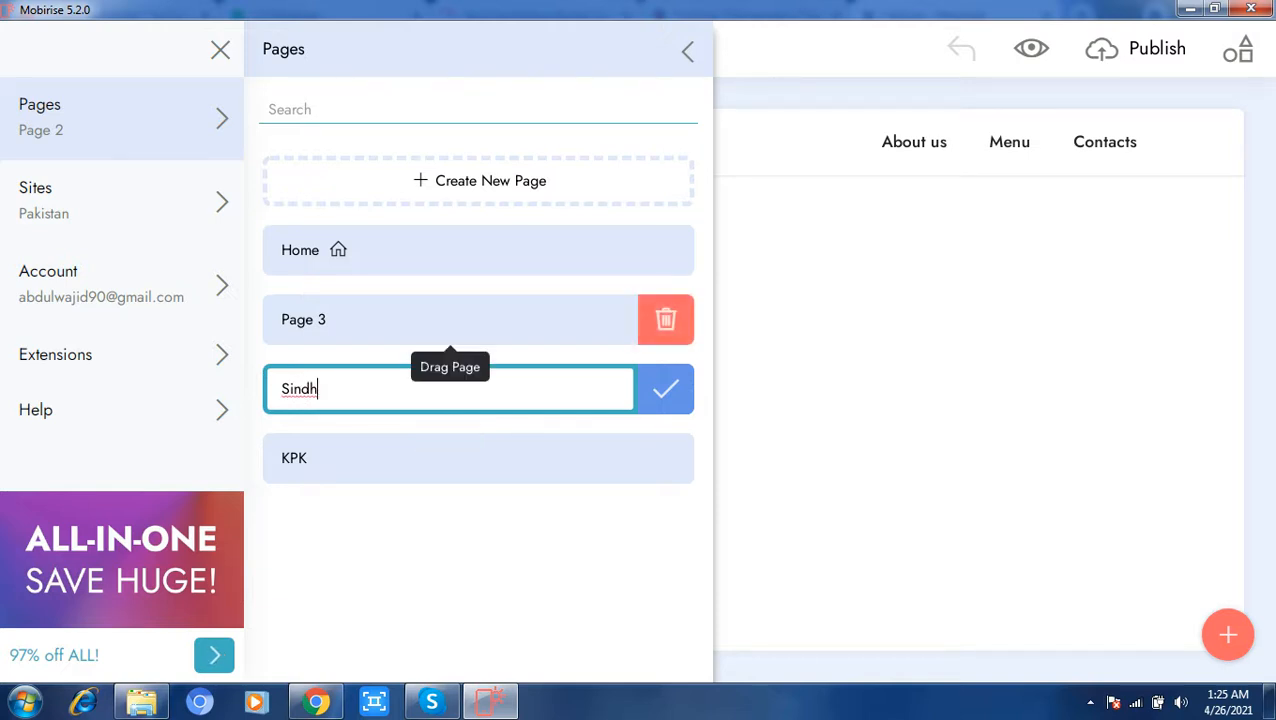
left_click(450, 319)
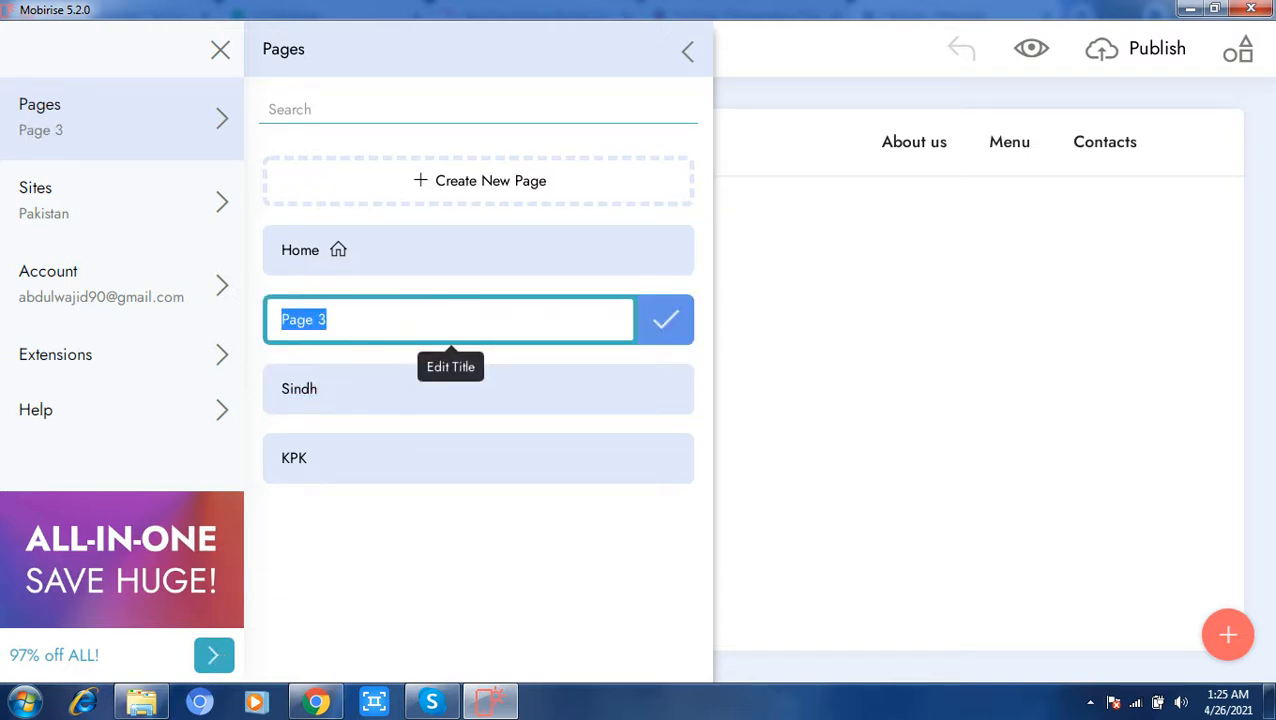
type("Punjab")
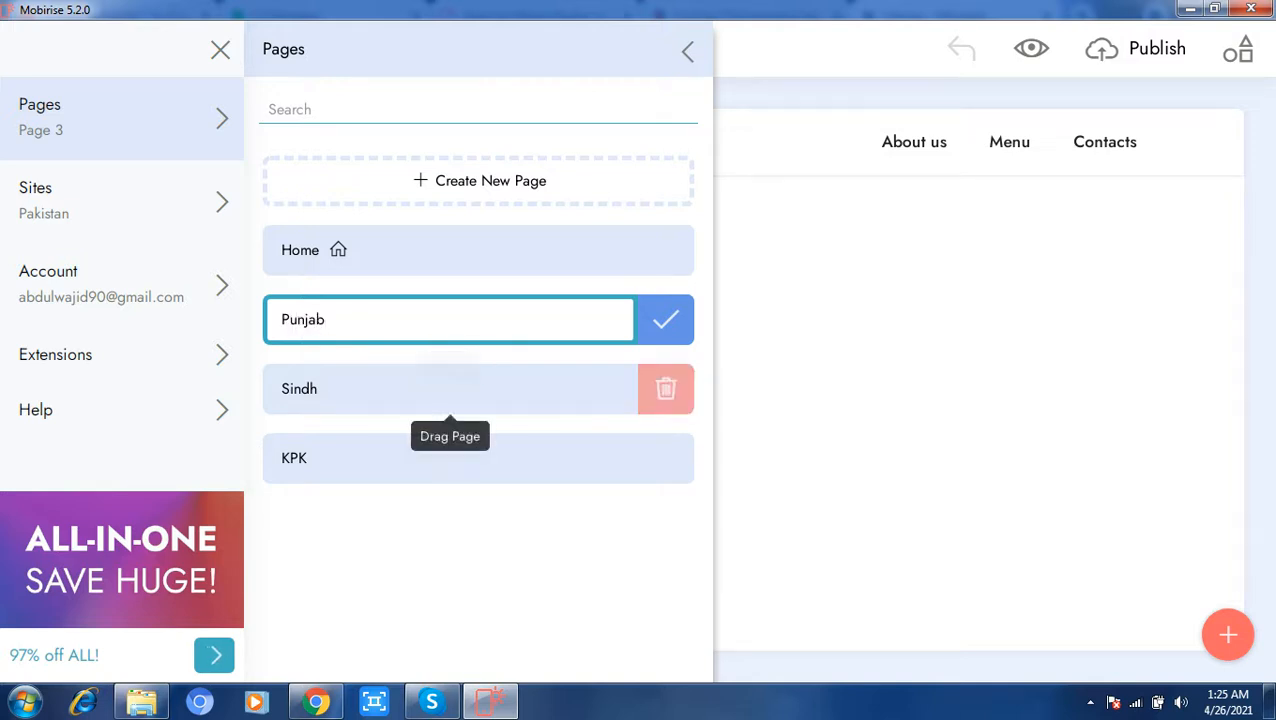
Step: Open the KPK page and add the Full Screen Intro header block and the pink single-image block below it
left_click(450, 462)
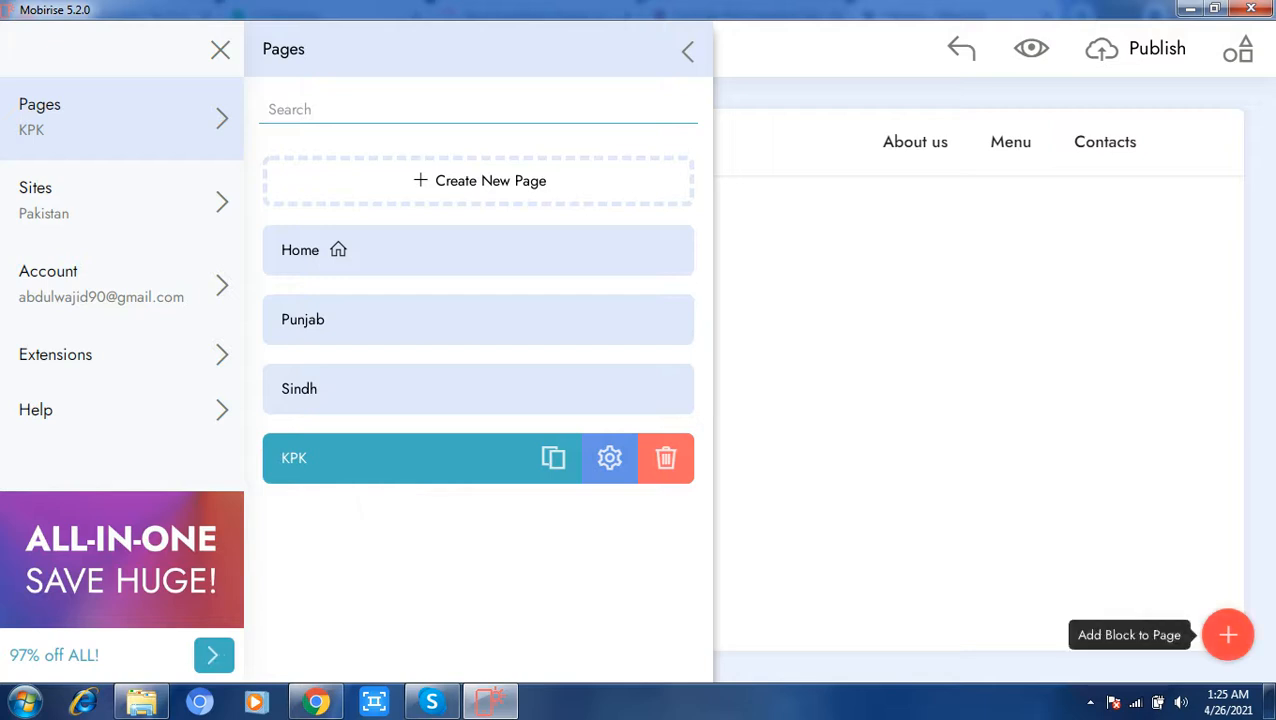
left_click(1020, 440)
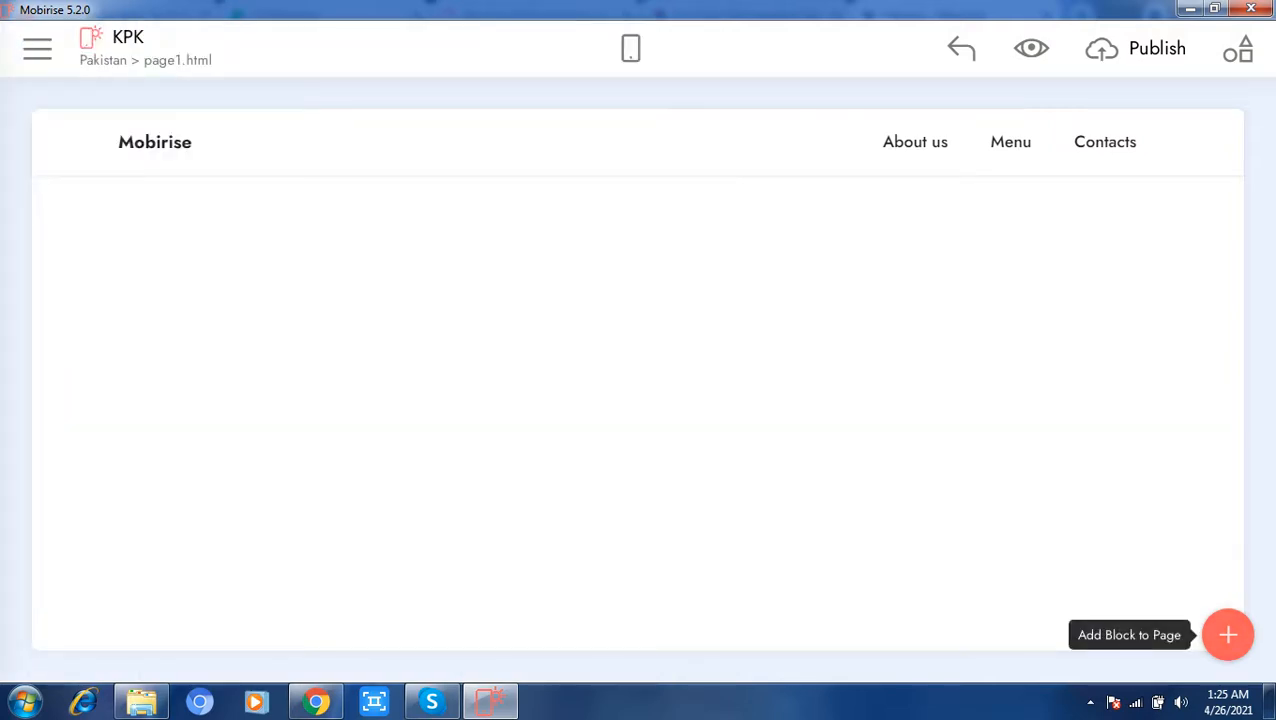
left_click(1228, 635)
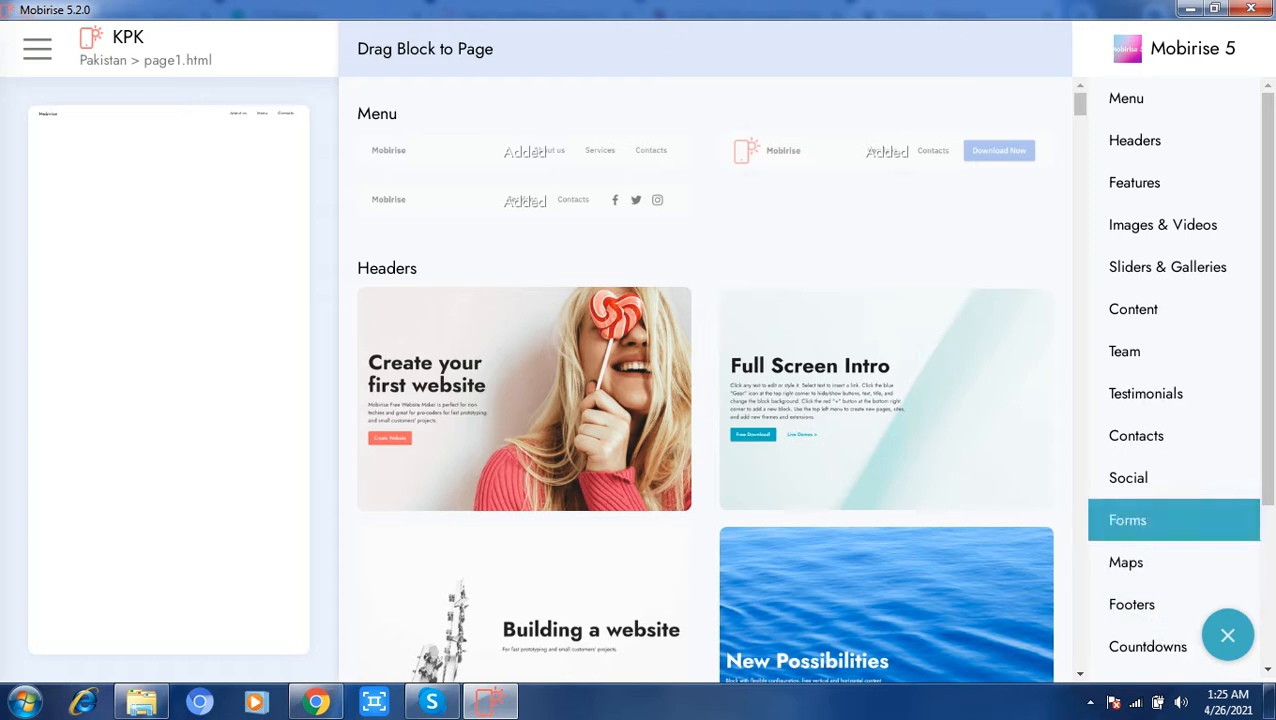
left_click(1135, 140)
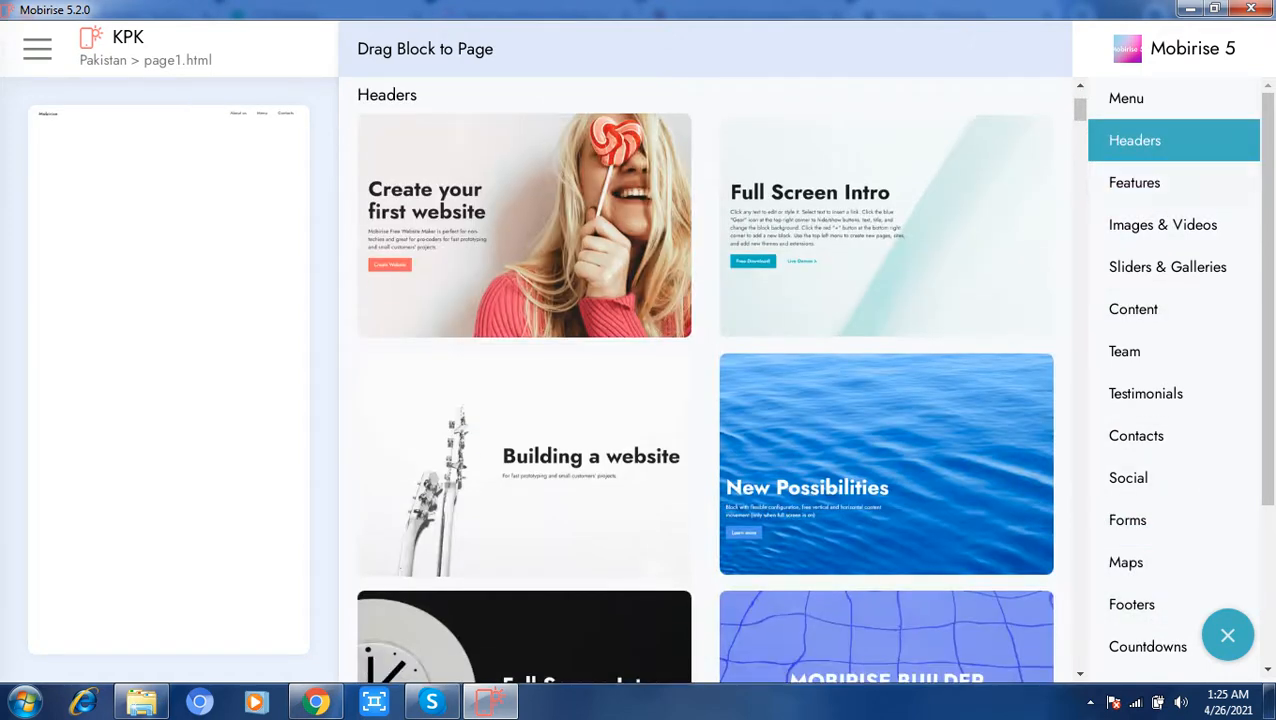
left_click(886, 225)
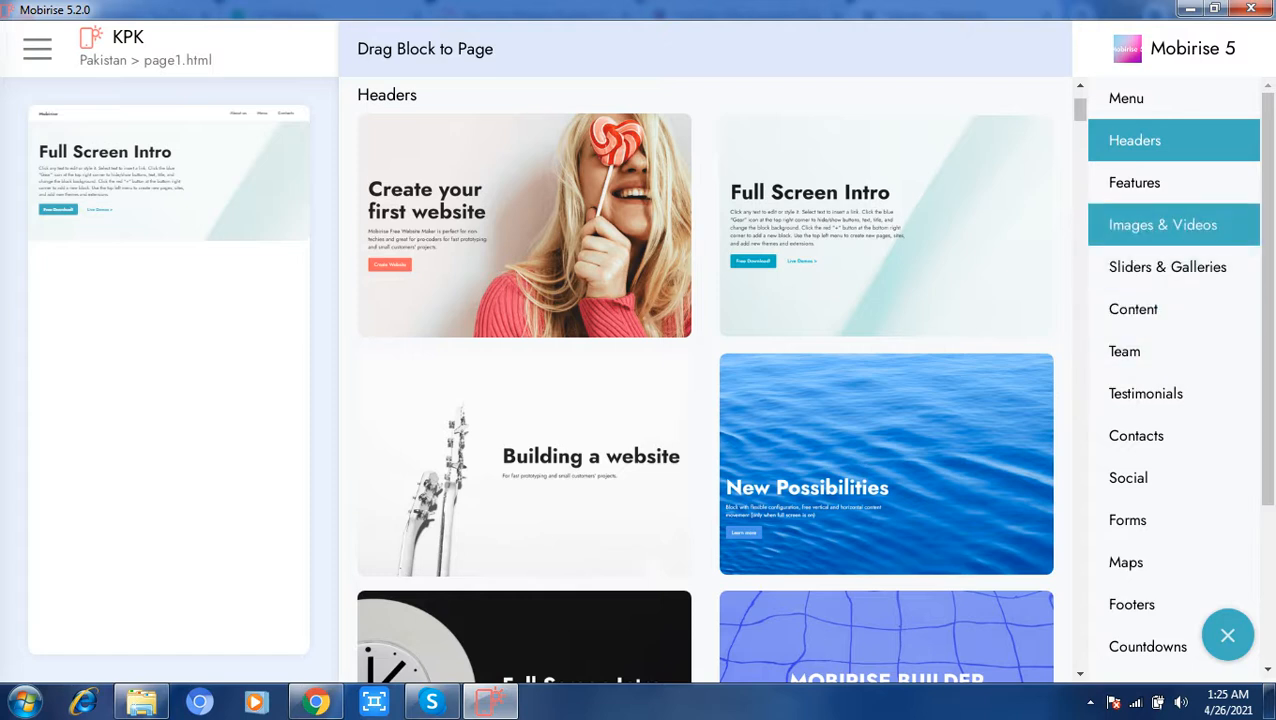
left_click(1162, 225)
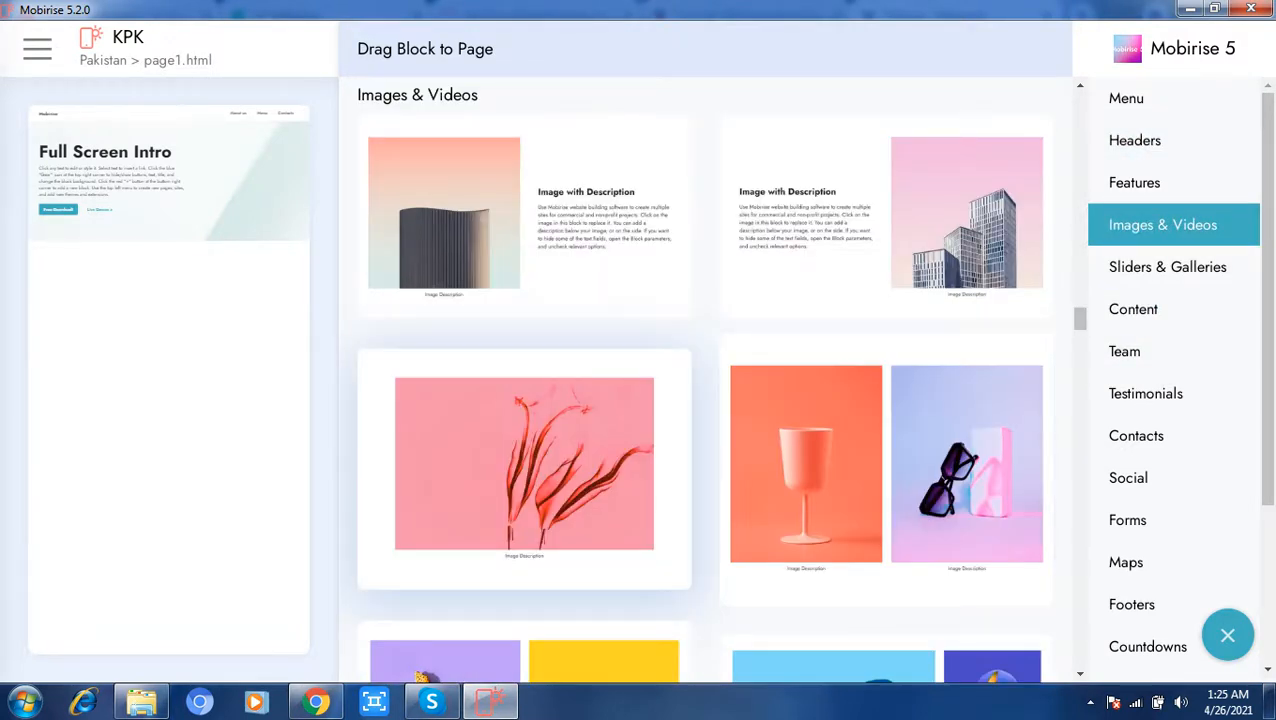
left_click(524, 463)
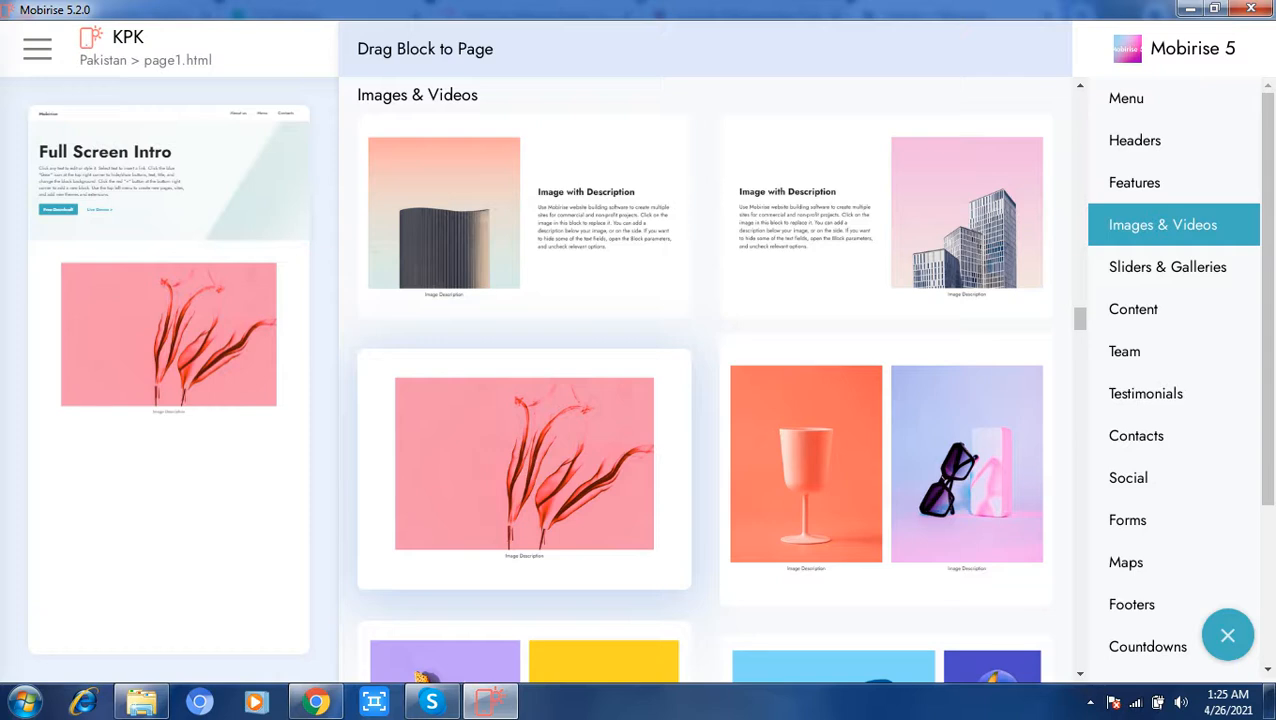
left_click(1228, 635)
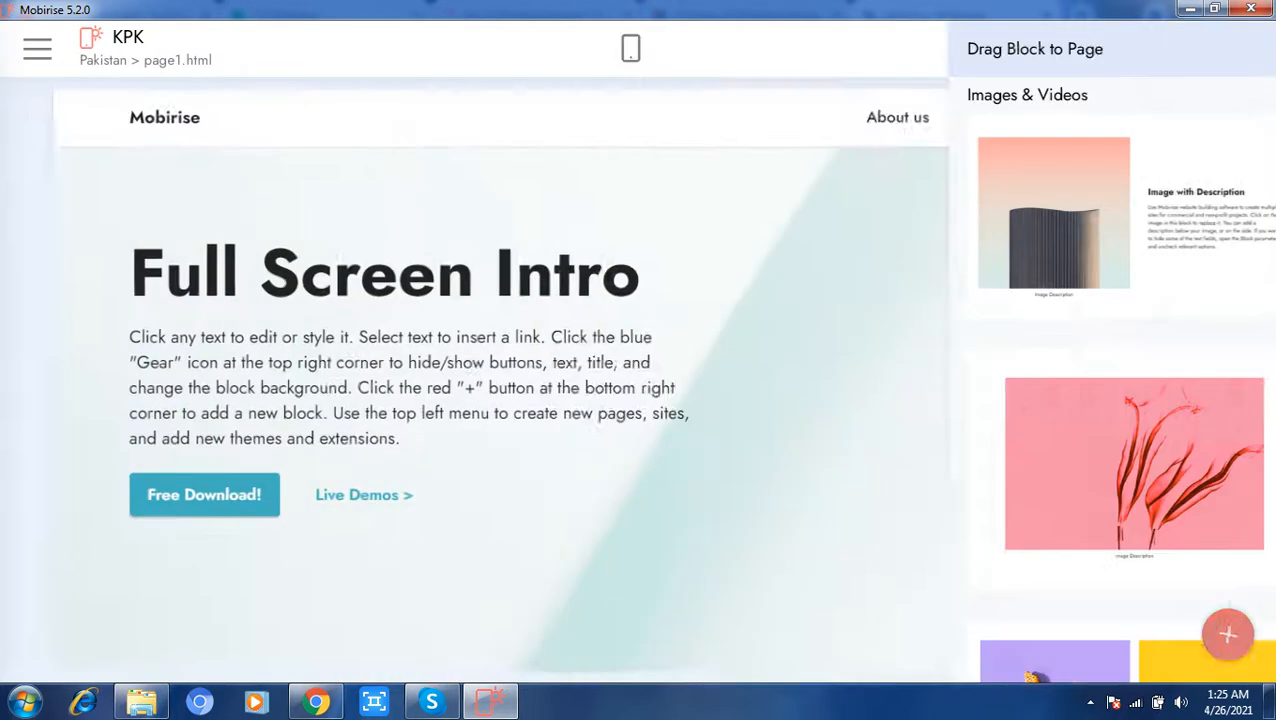
Step: Replace the Full Screen Intro header's title on the KPK page with KPK
left_click(490, 268)
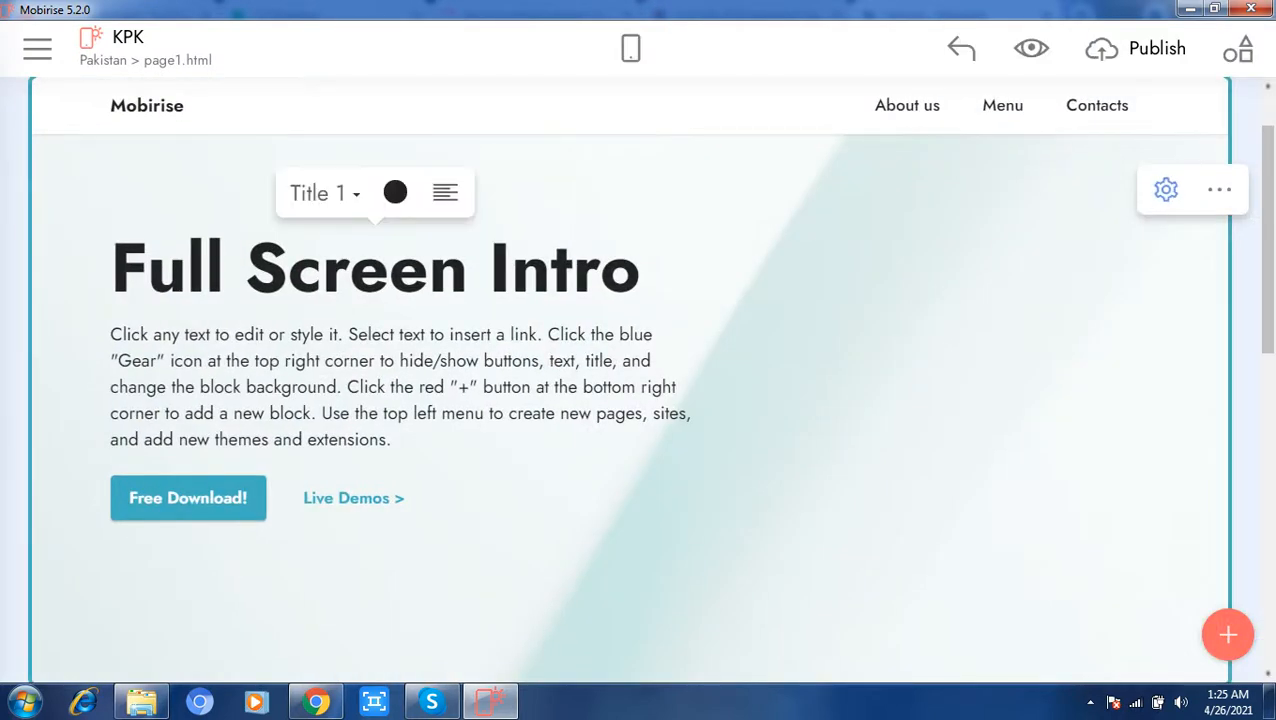
left_click_drag(640, 268, 110, 268)
type("KPK")
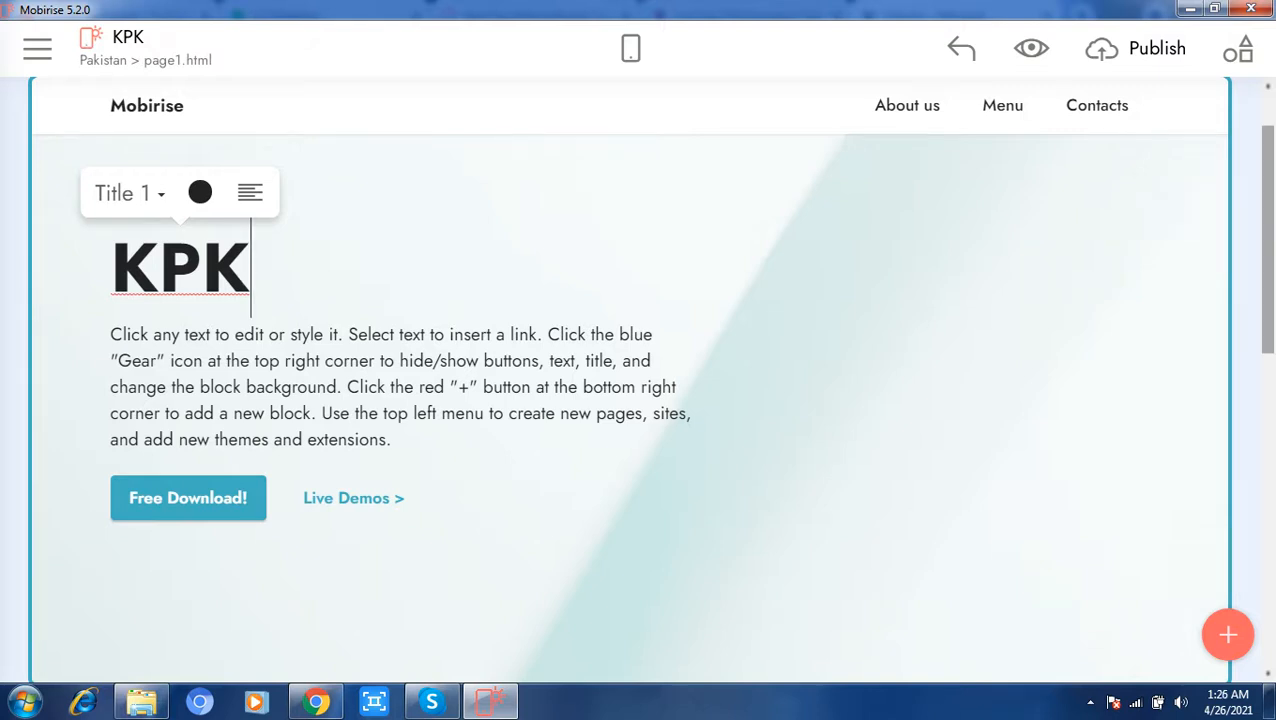
scroll(630, 400, "down", 5)
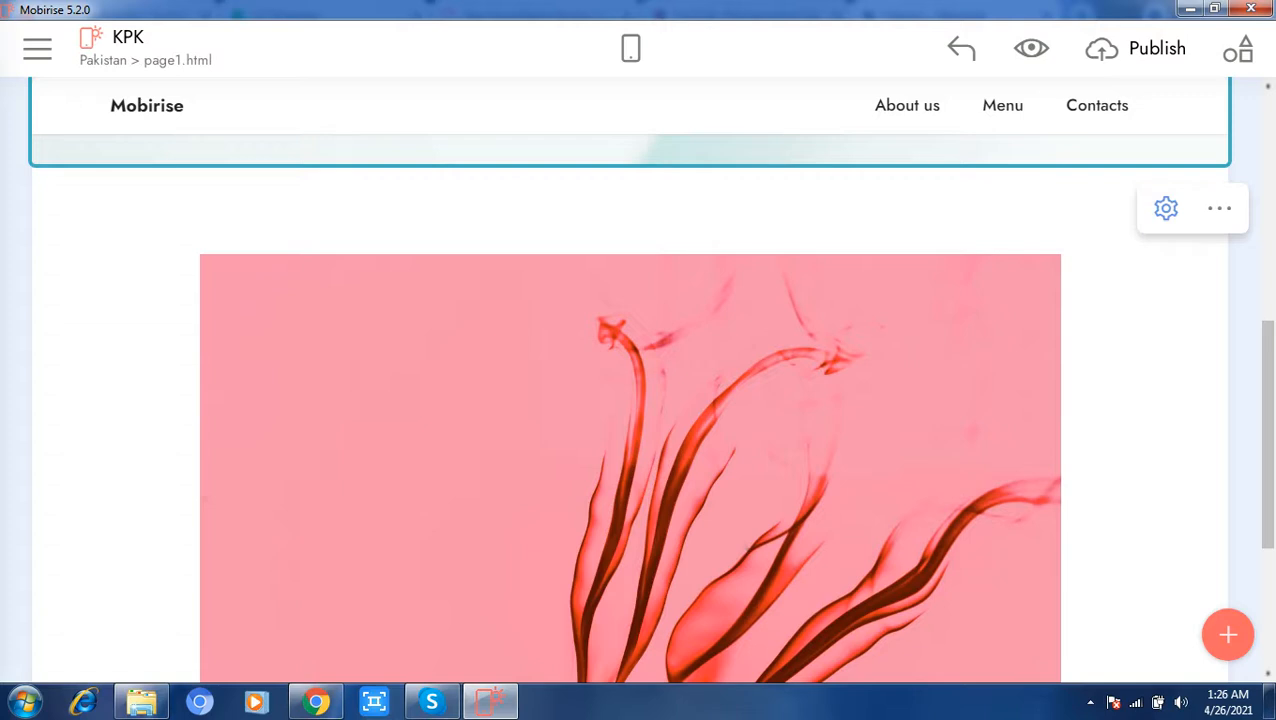
Step: Open the Sindh page and add the Full Screen Intro header block and the two-image block with the glass and sunglasses
left_click(37, 49)
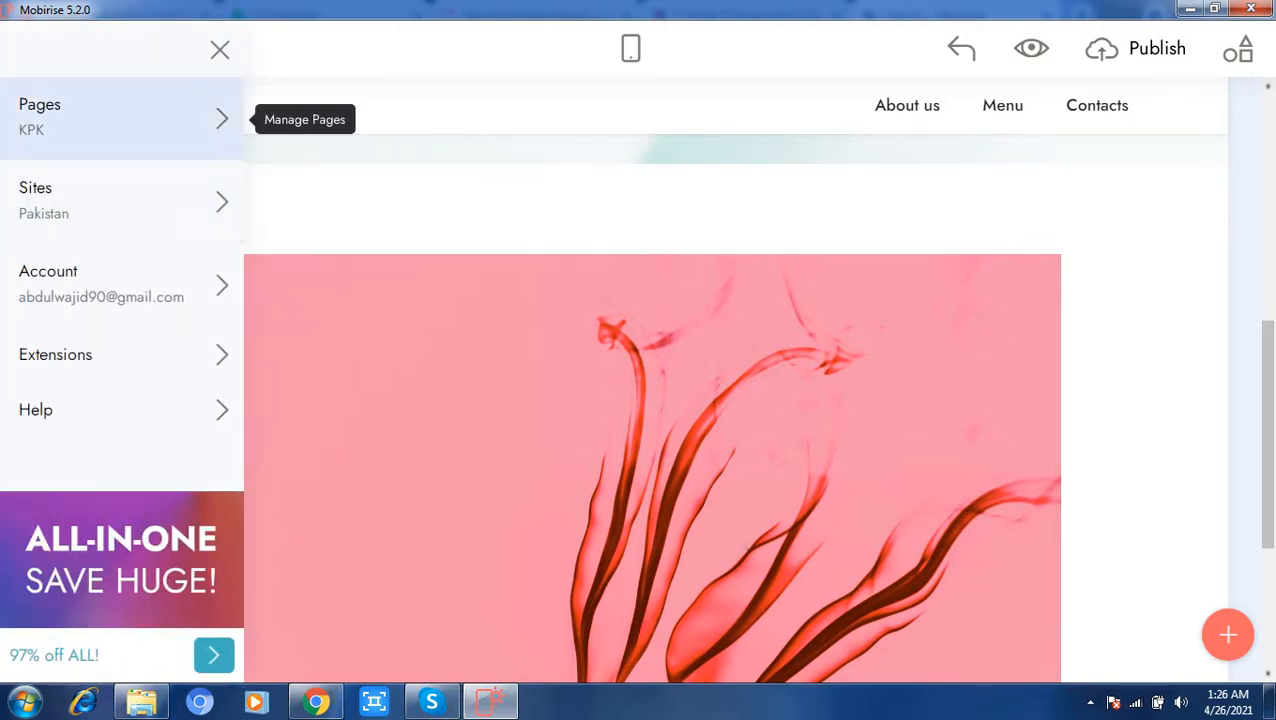
left_click(222, 119)
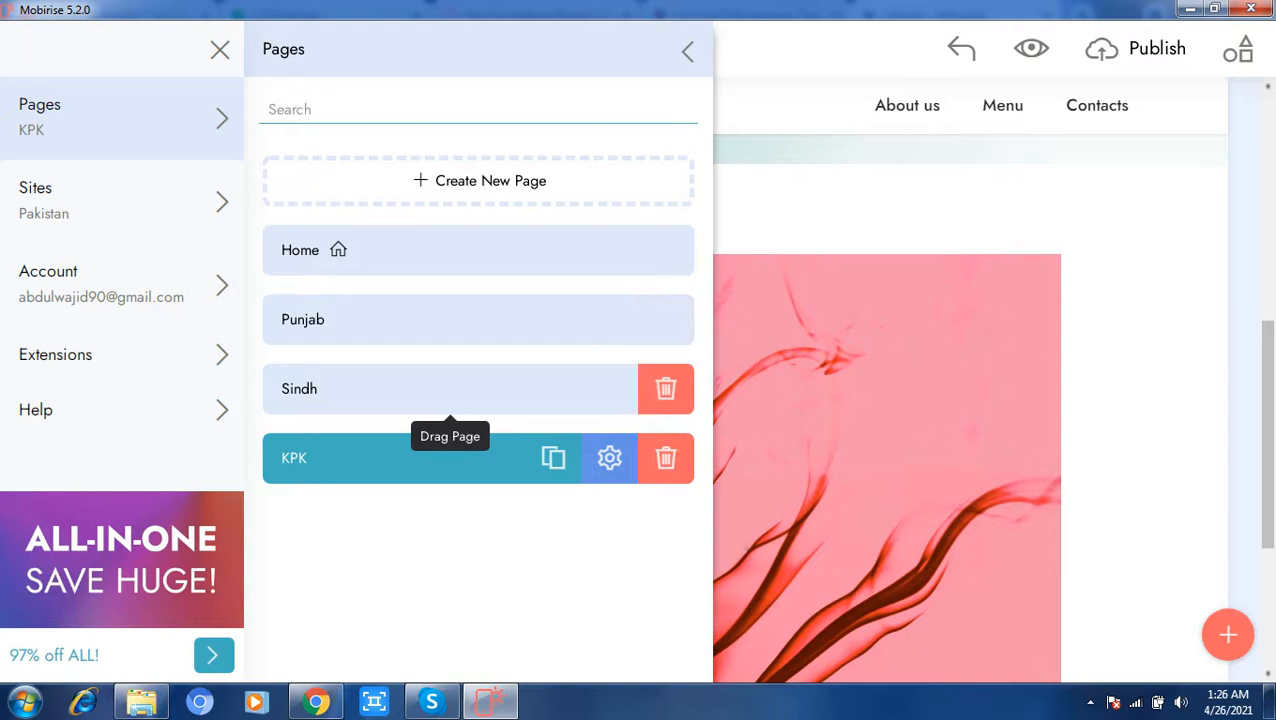
left_click(450, 392)
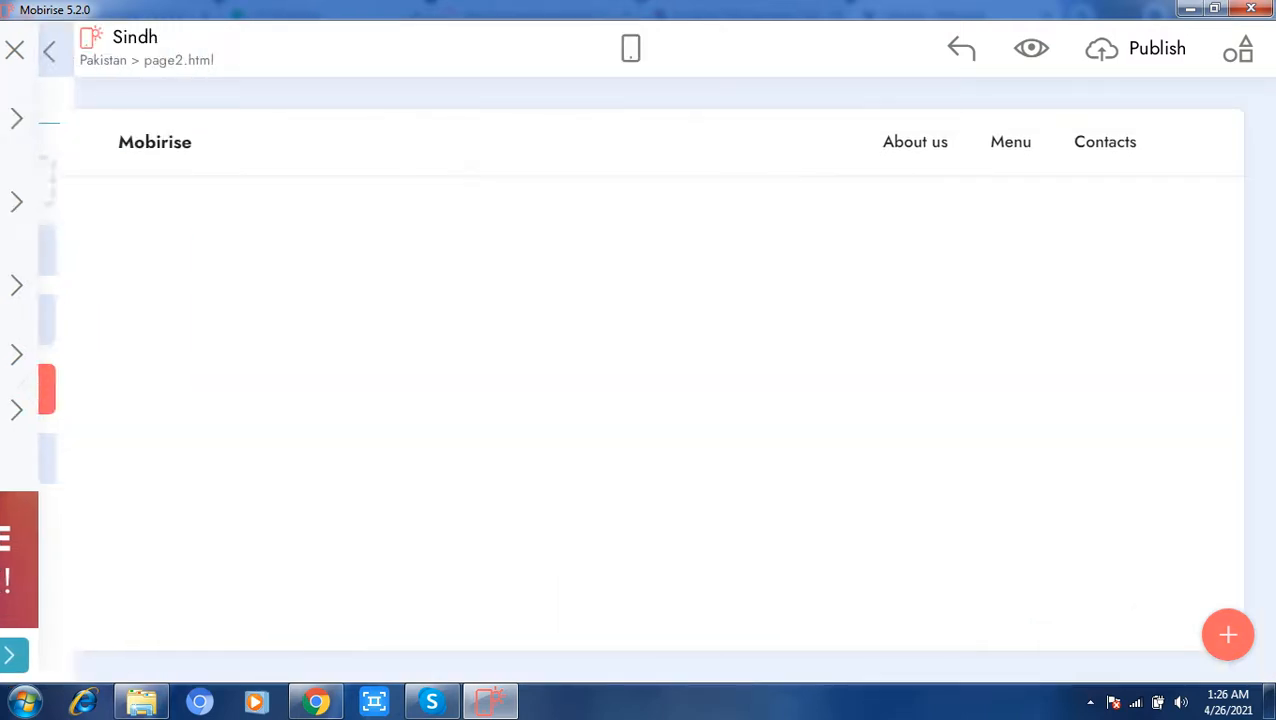
left_click(1228, 635)
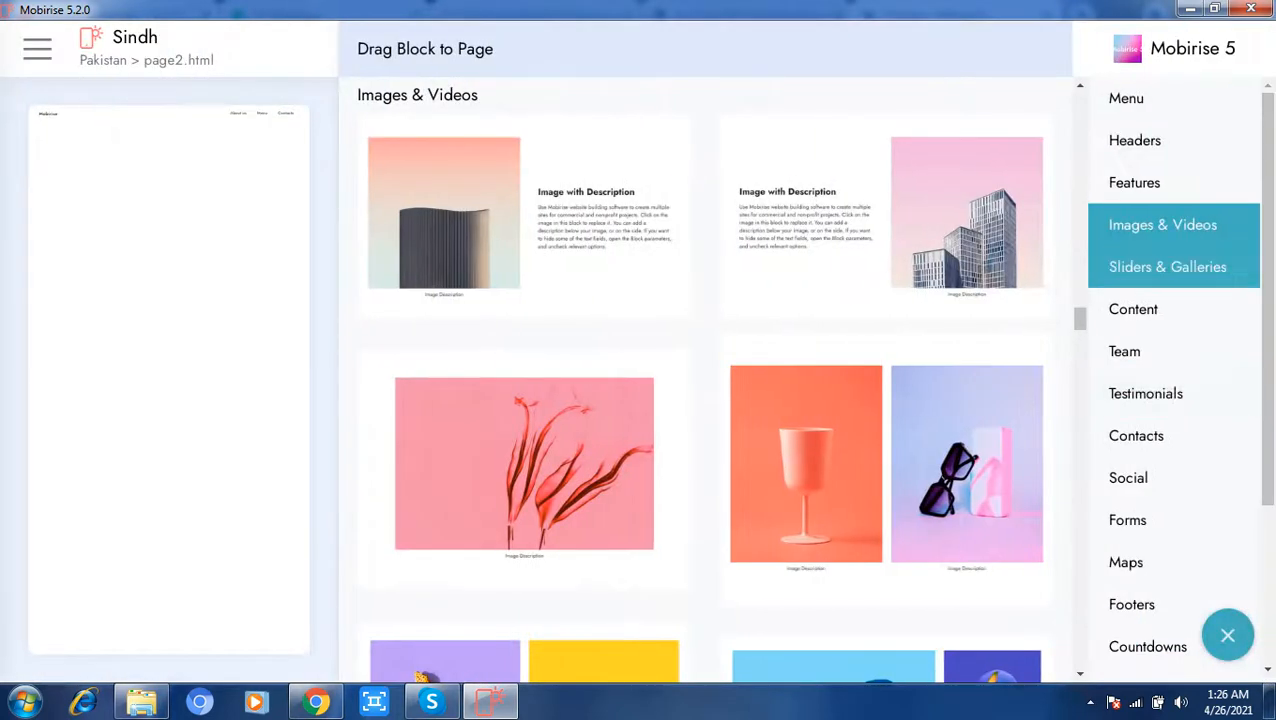
left_click(1134, 140)
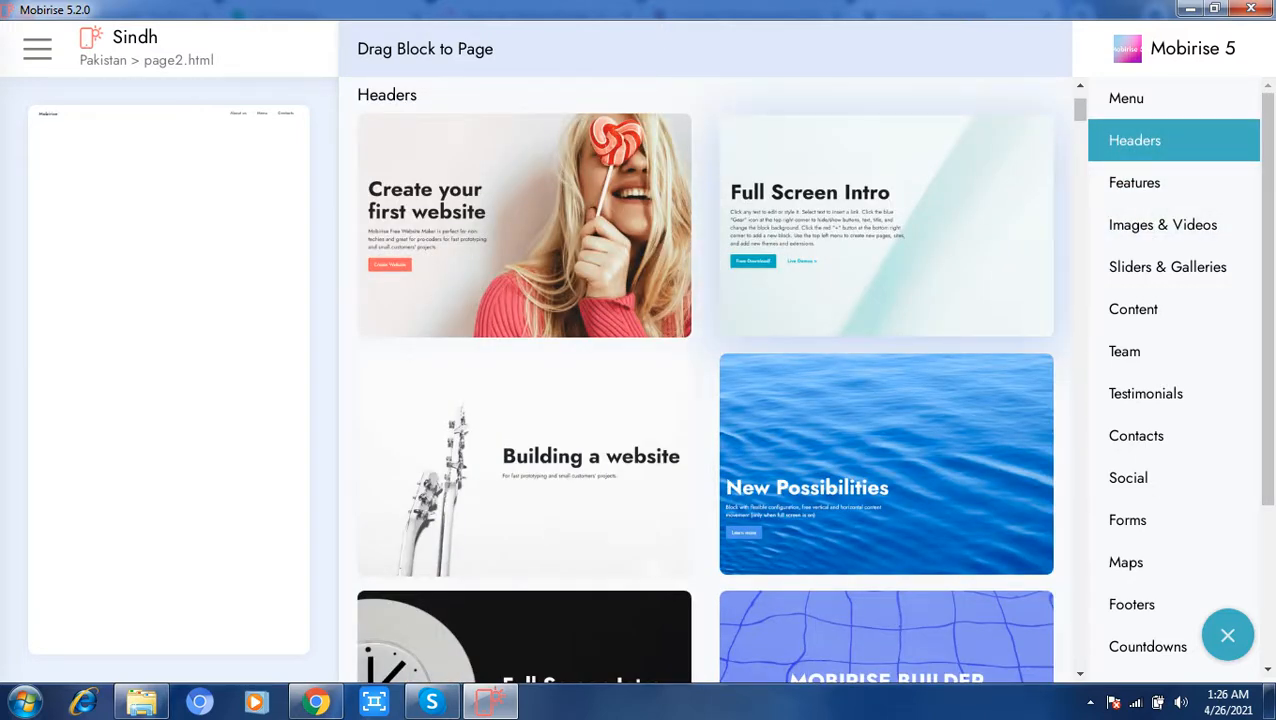
left_click(886, 225)
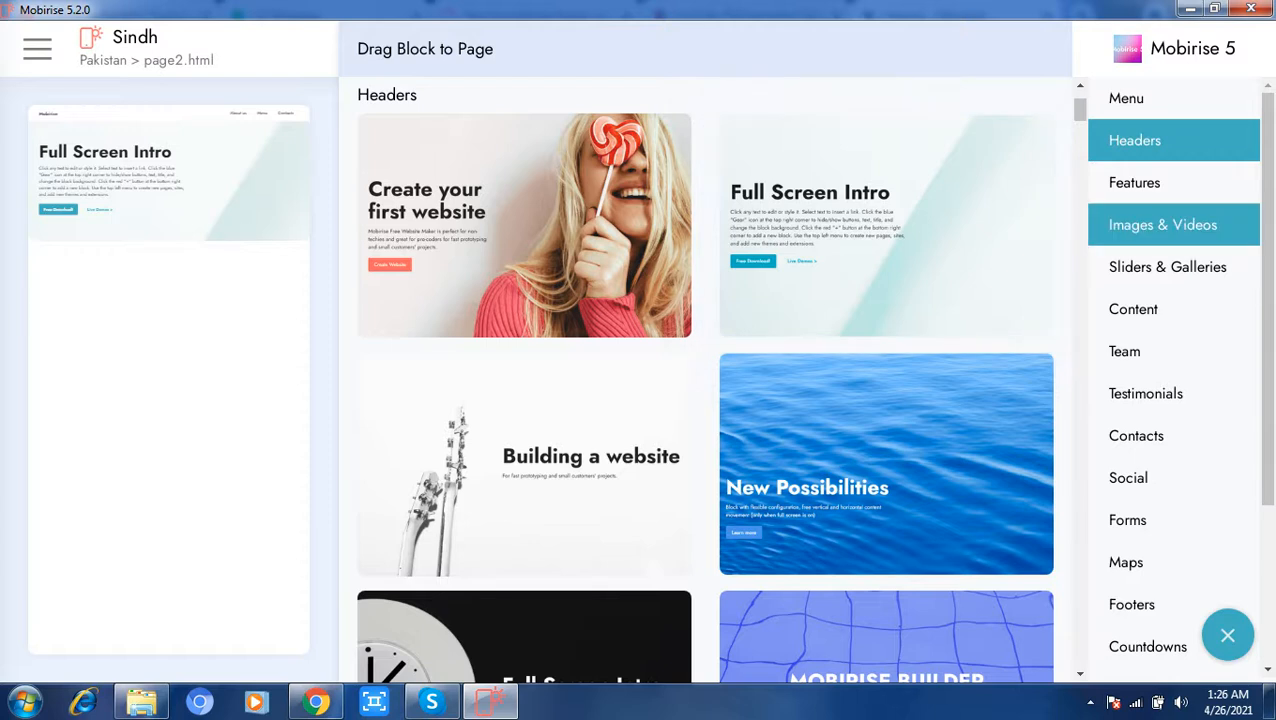
left_click(1163, 225)
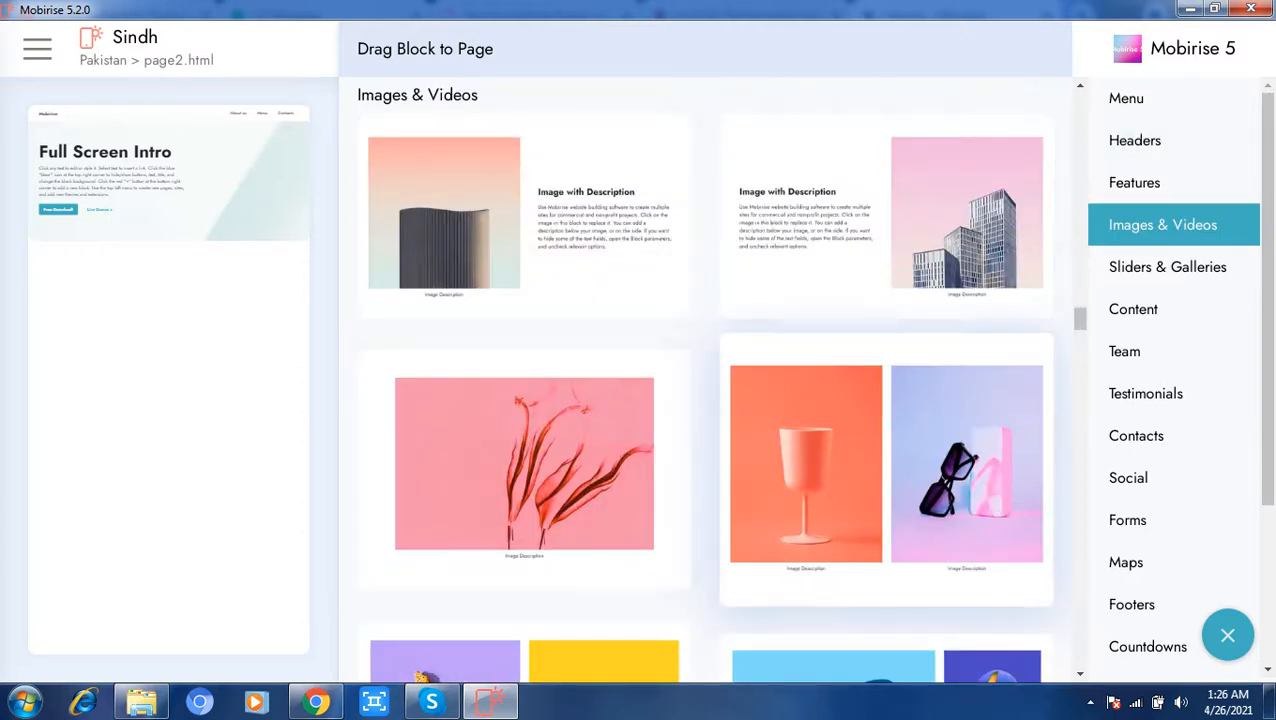
left_click(886, 469)
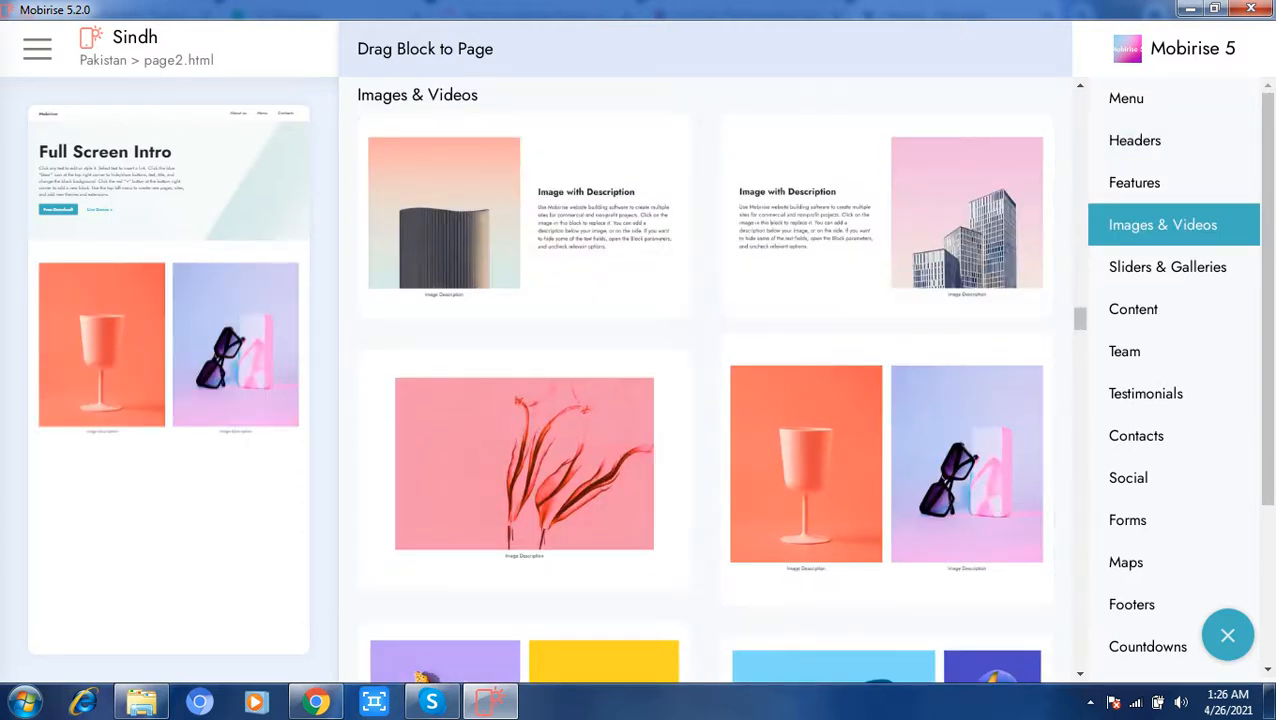
left_click(1228, 635)
Step: Replace the Full Screen Intro header's title on the Sindh page with Sindh
left_click(572, 267)
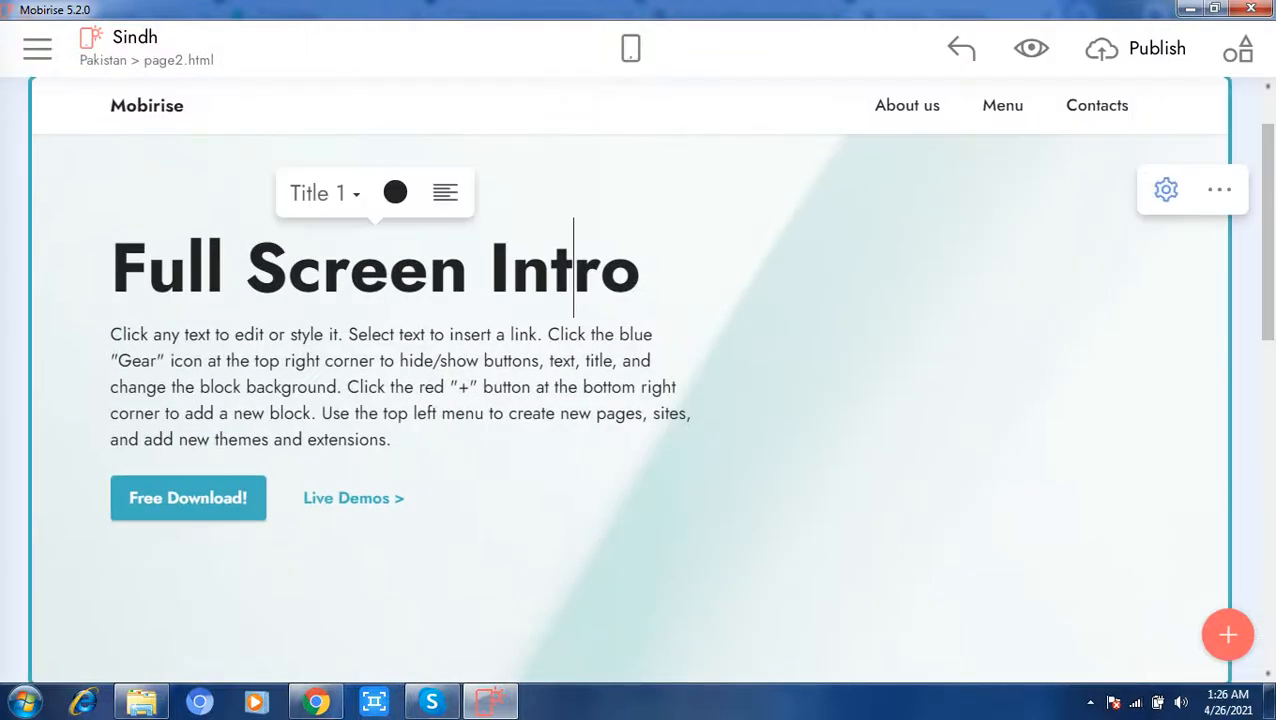
left_click_drag(645, 268, 110, 268)
type("Sindhi")
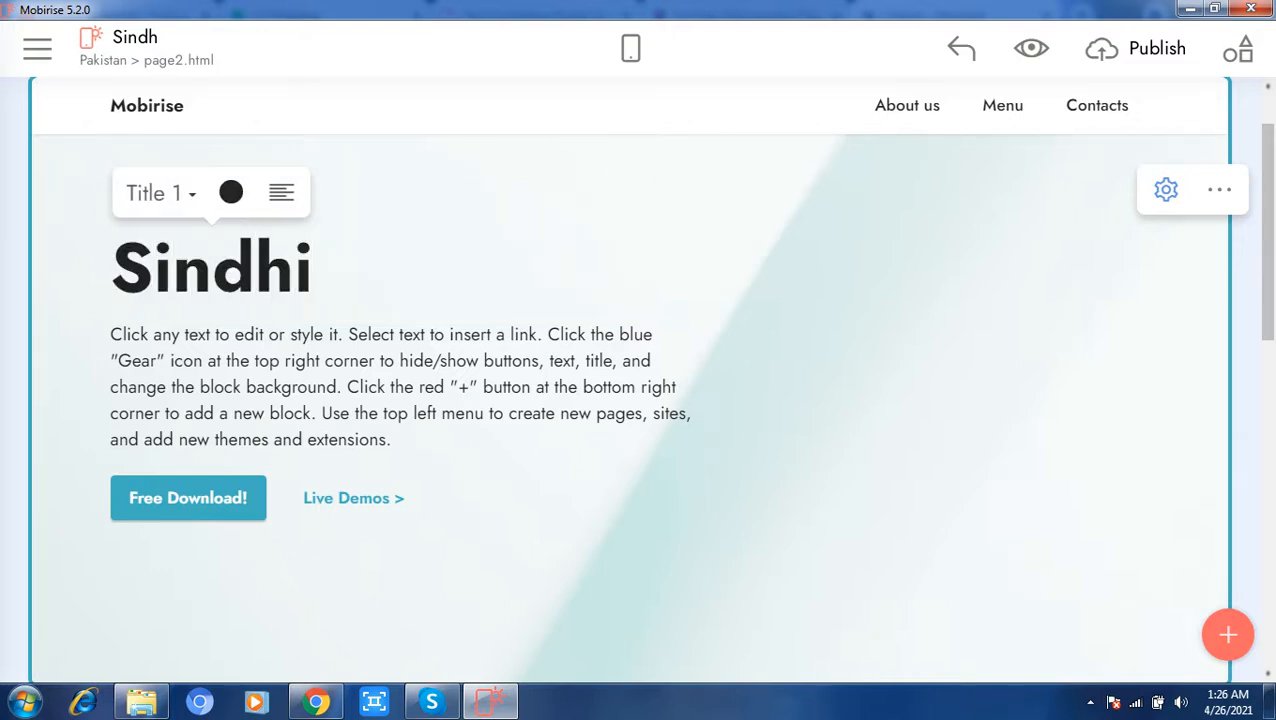
key("BackSpace")
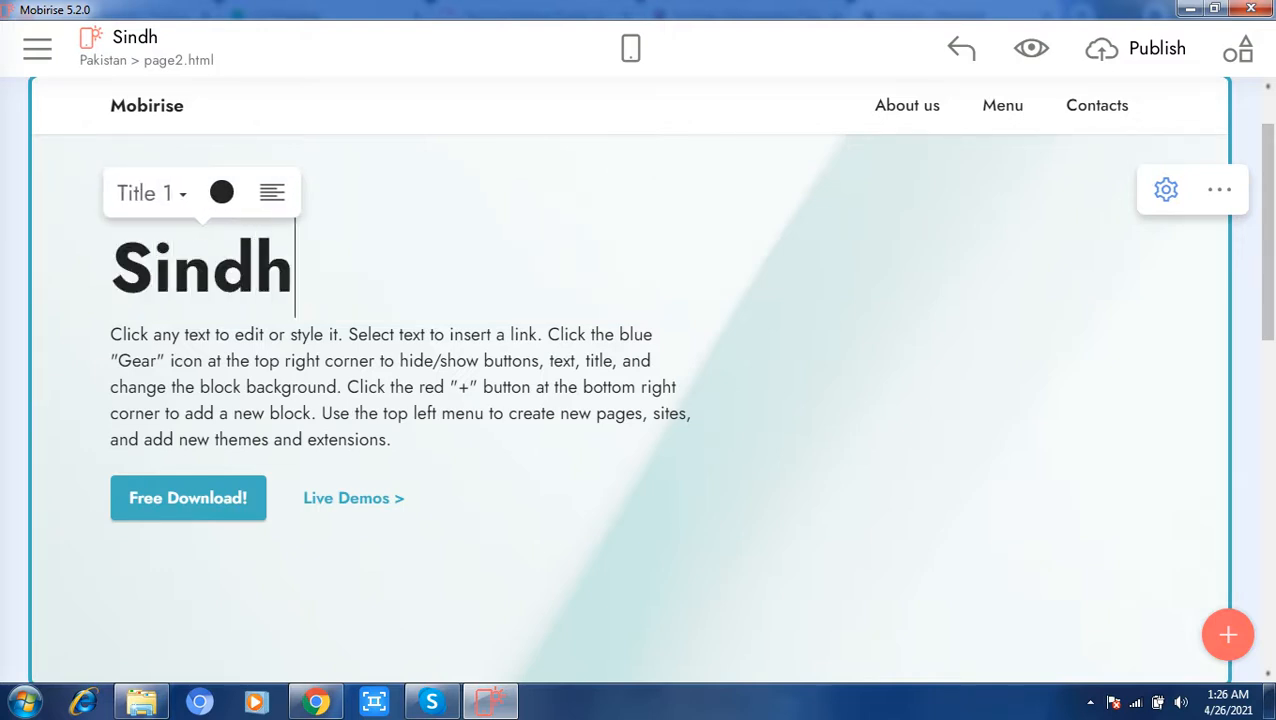
Step: Open the Punjab page and add the "Create your first website" header block and the three-person "Our team" block
left_click(37, 48)
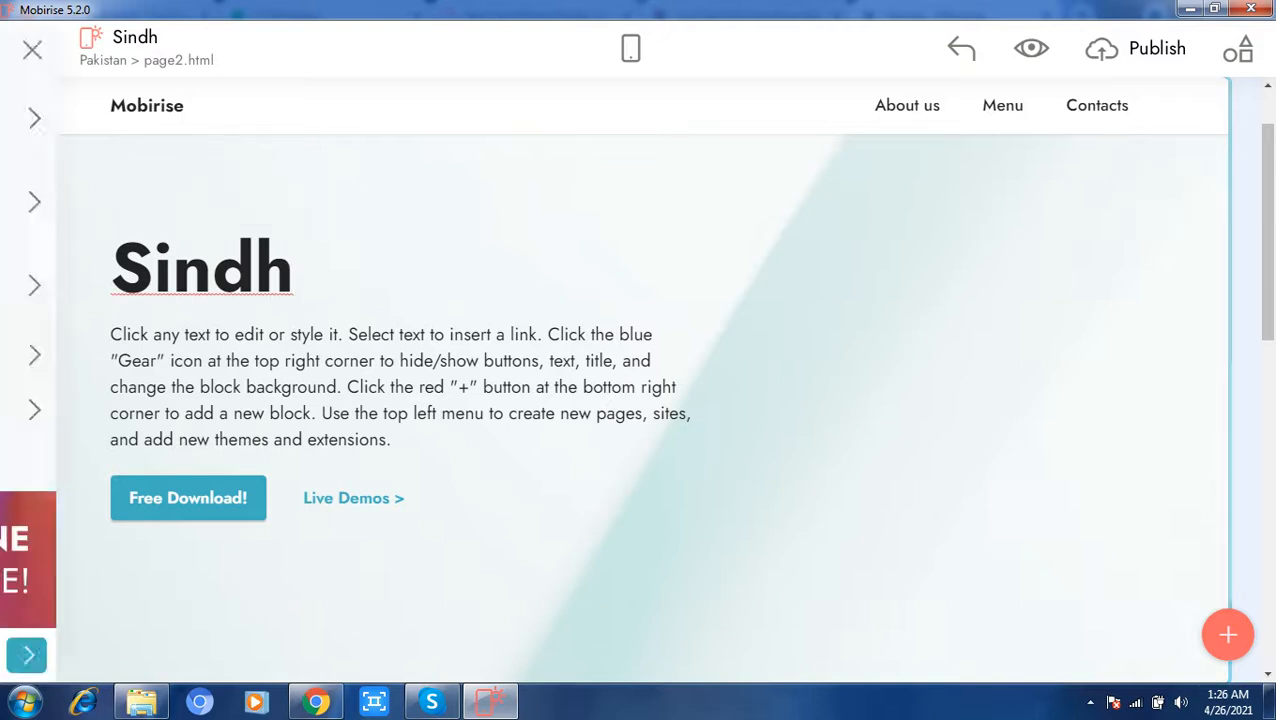
left_click(222, 119)
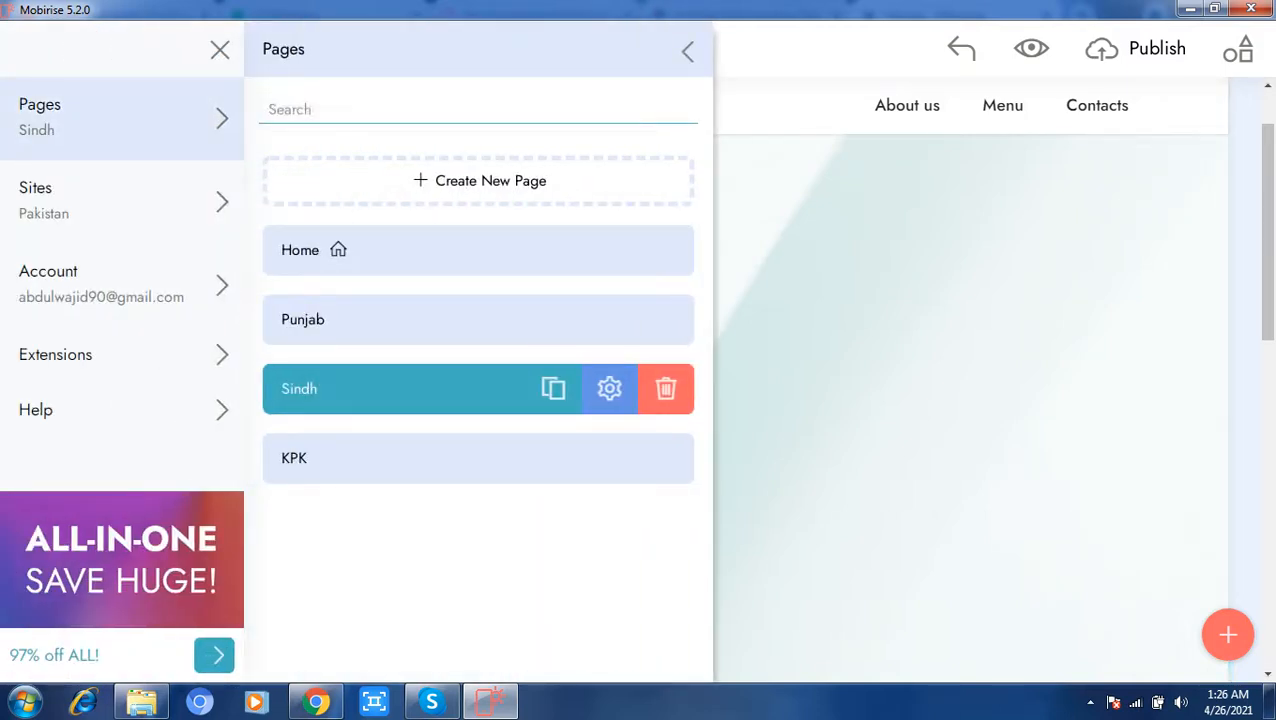
left_click(450, 320)
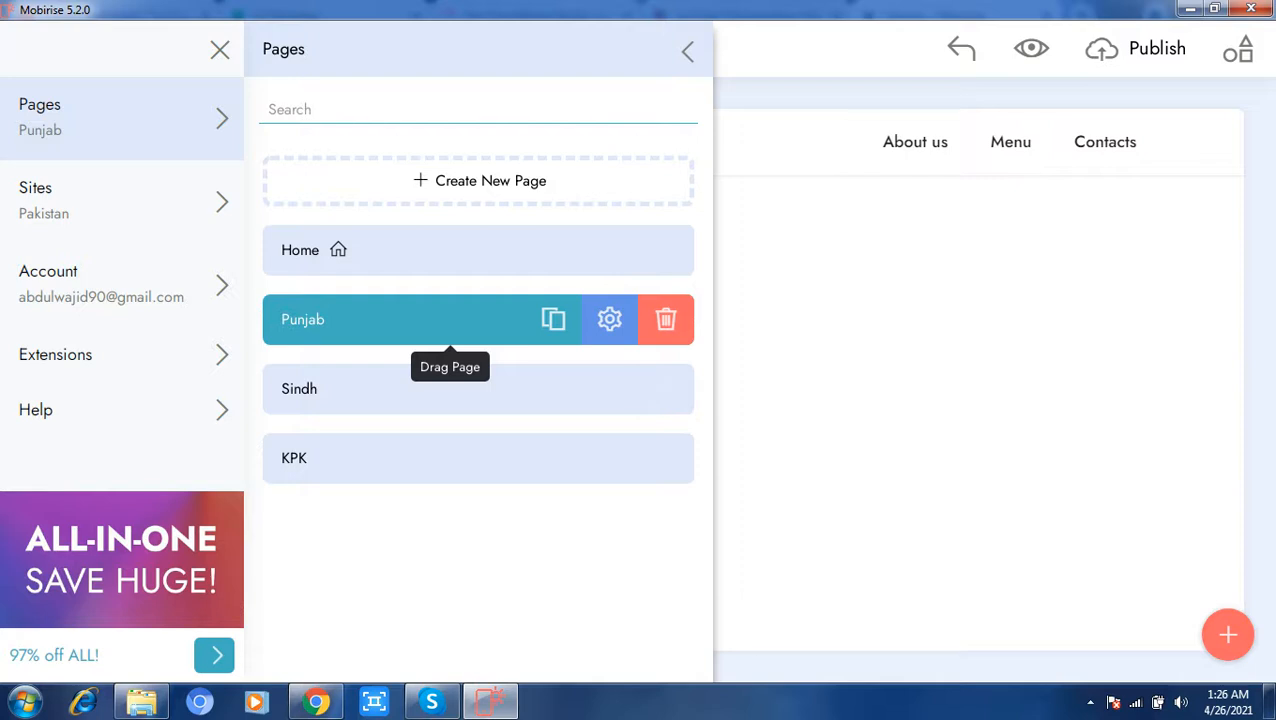
left_click(860, 335)
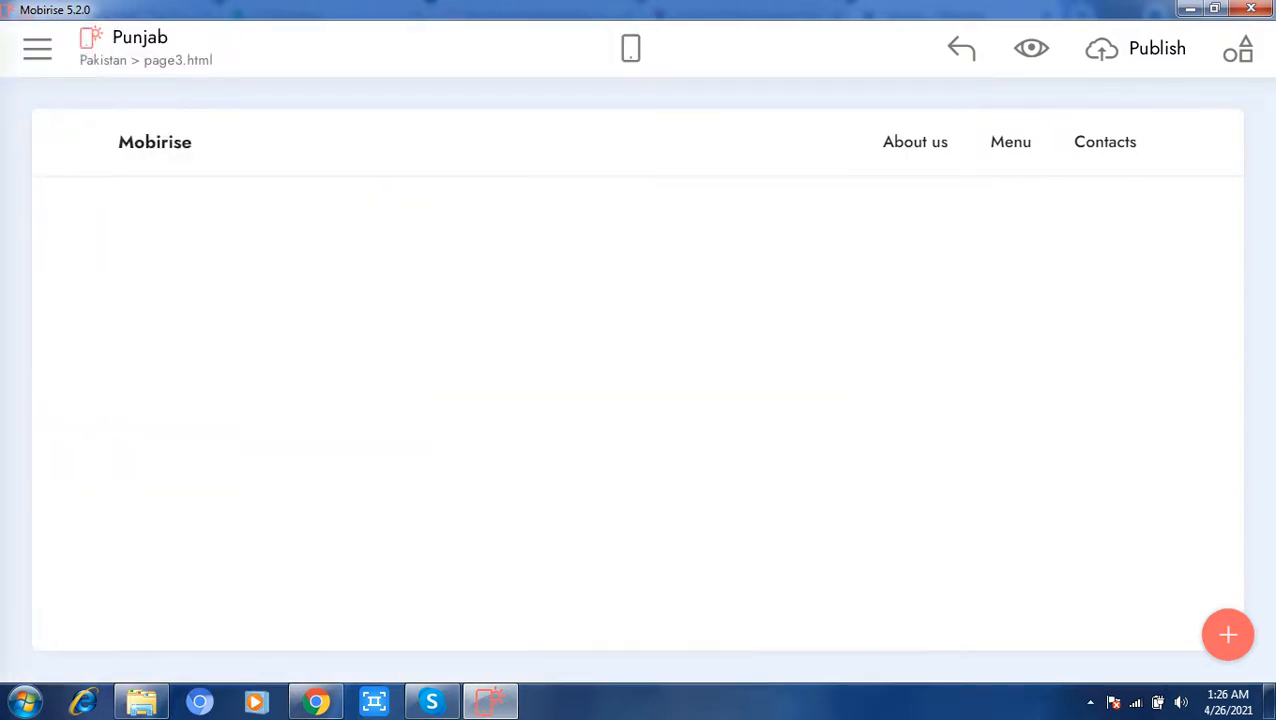
left_click(1228, 634)
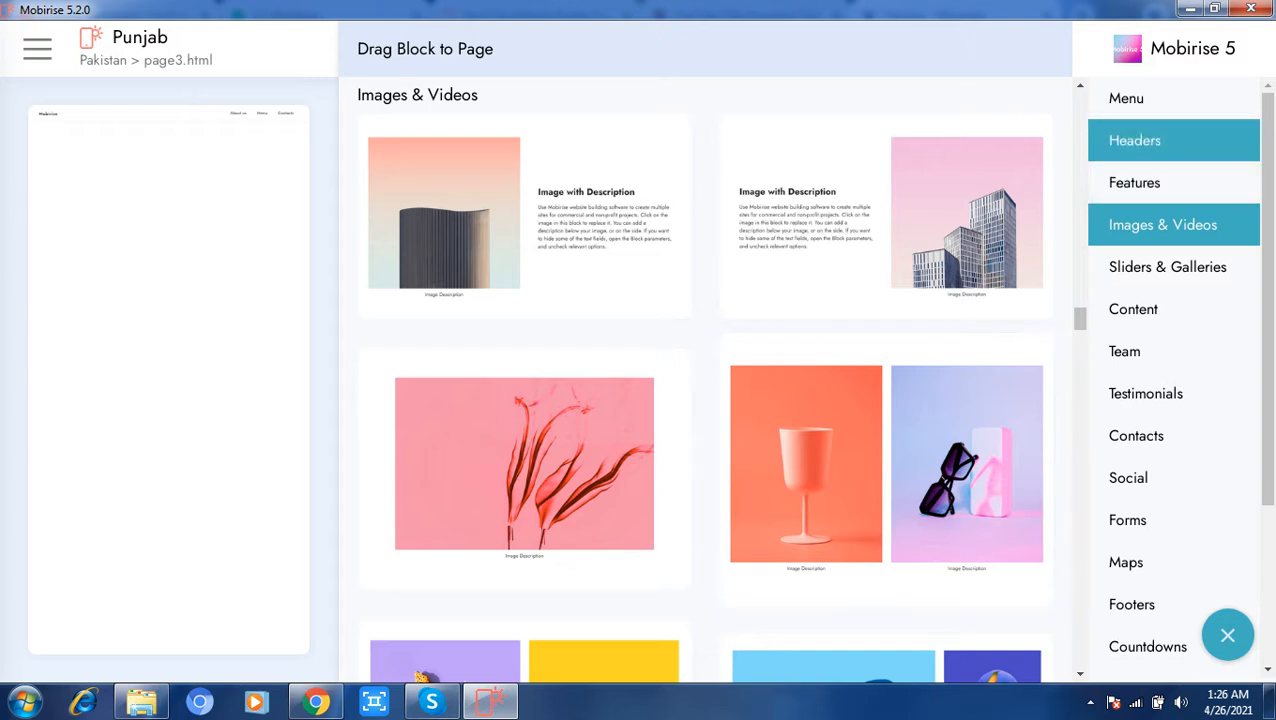
left_click(1134, 140)
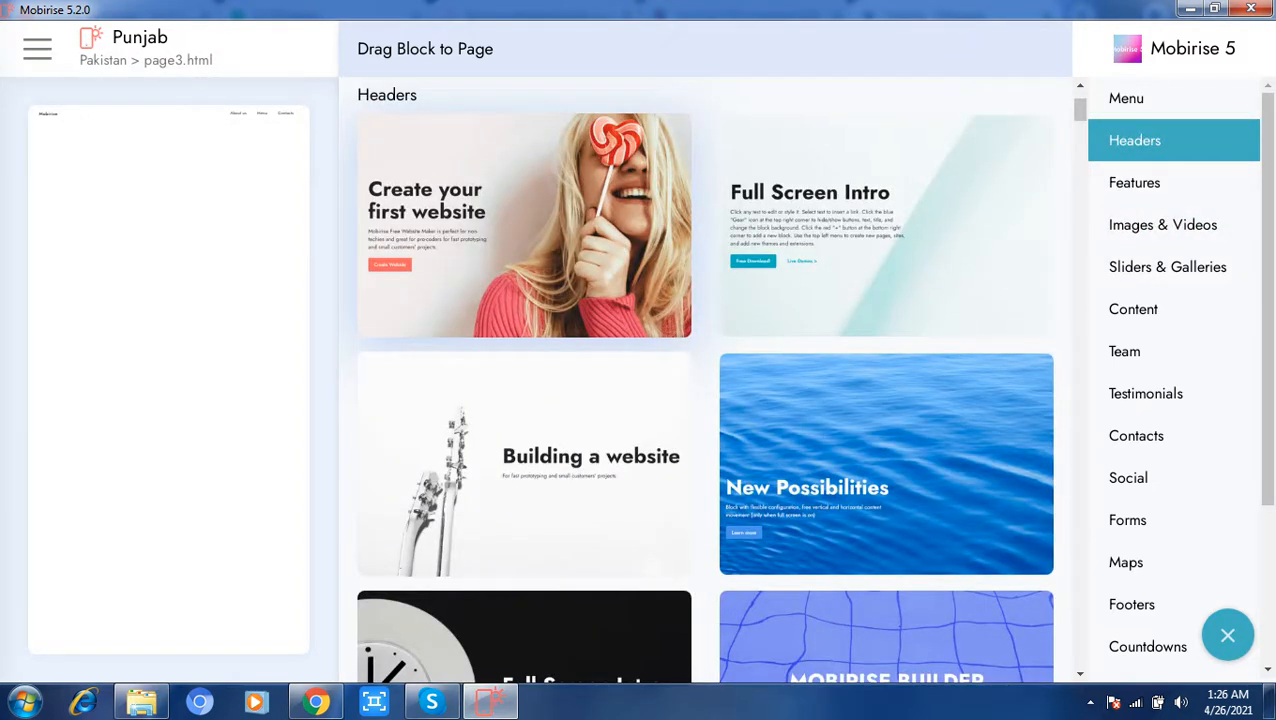
left_click(524, 225)
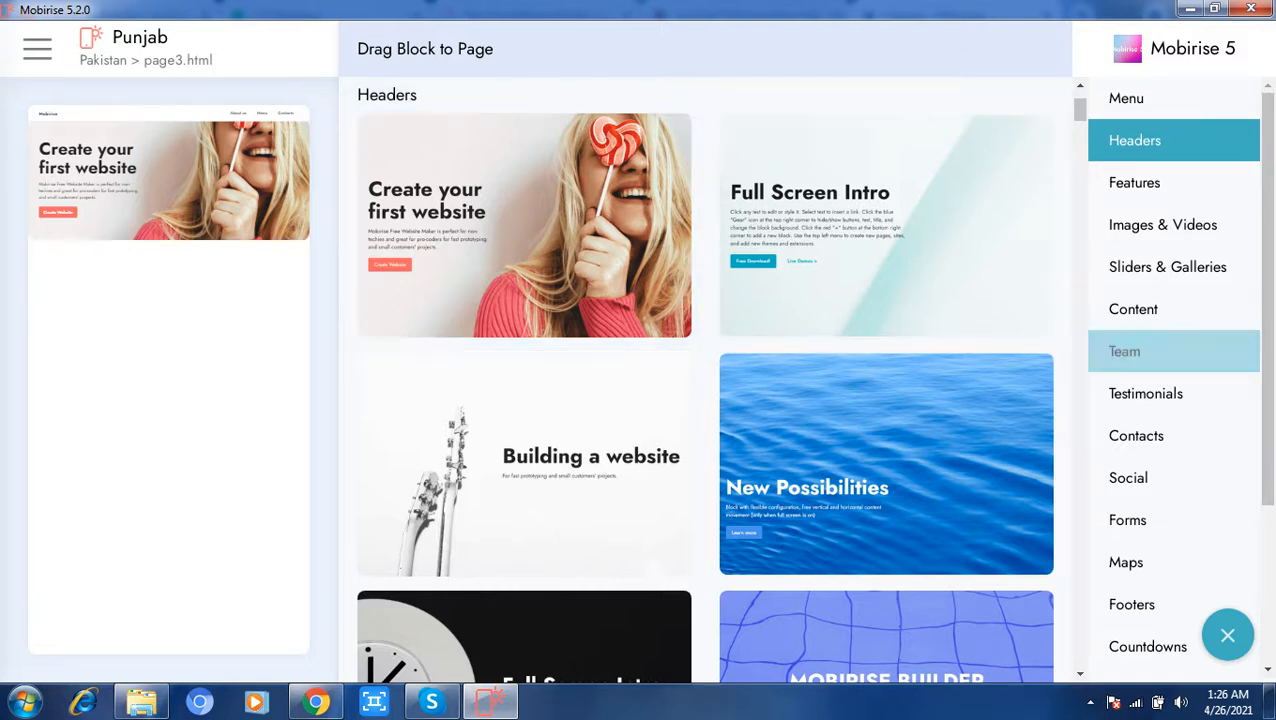
left_click(1124, 351)
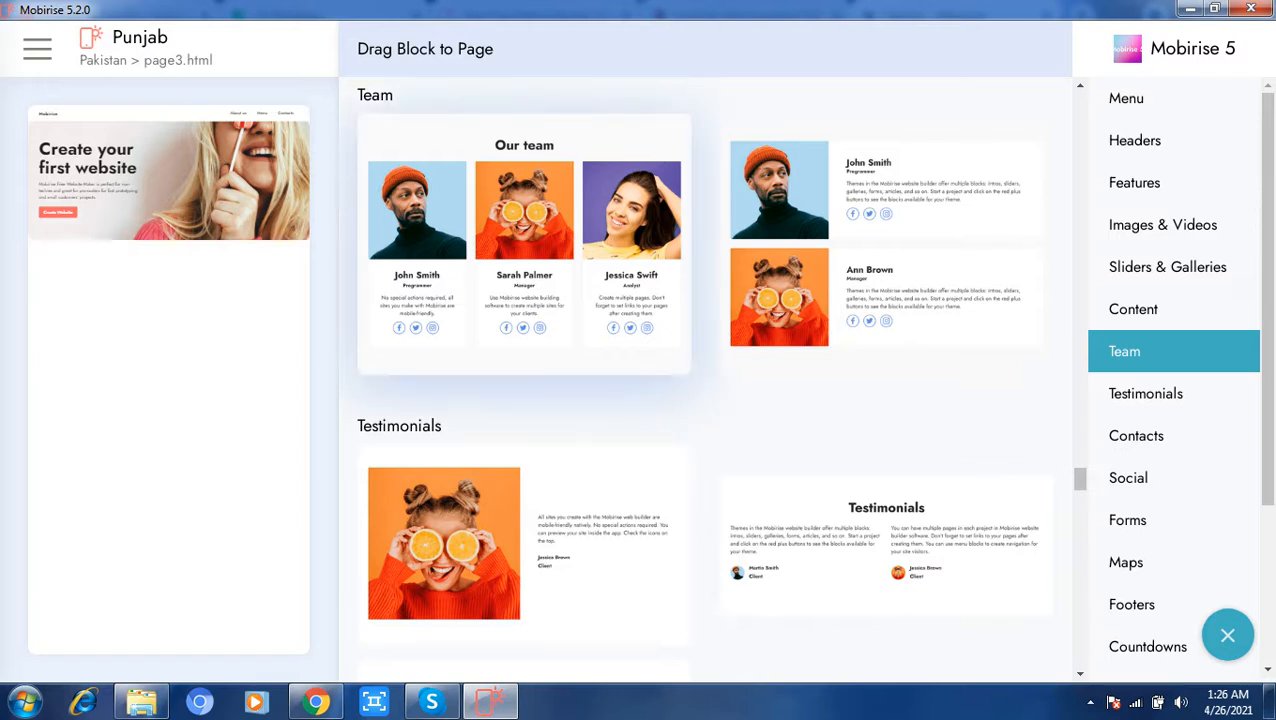
left_click(524, 245)
left_click(1228, 635)
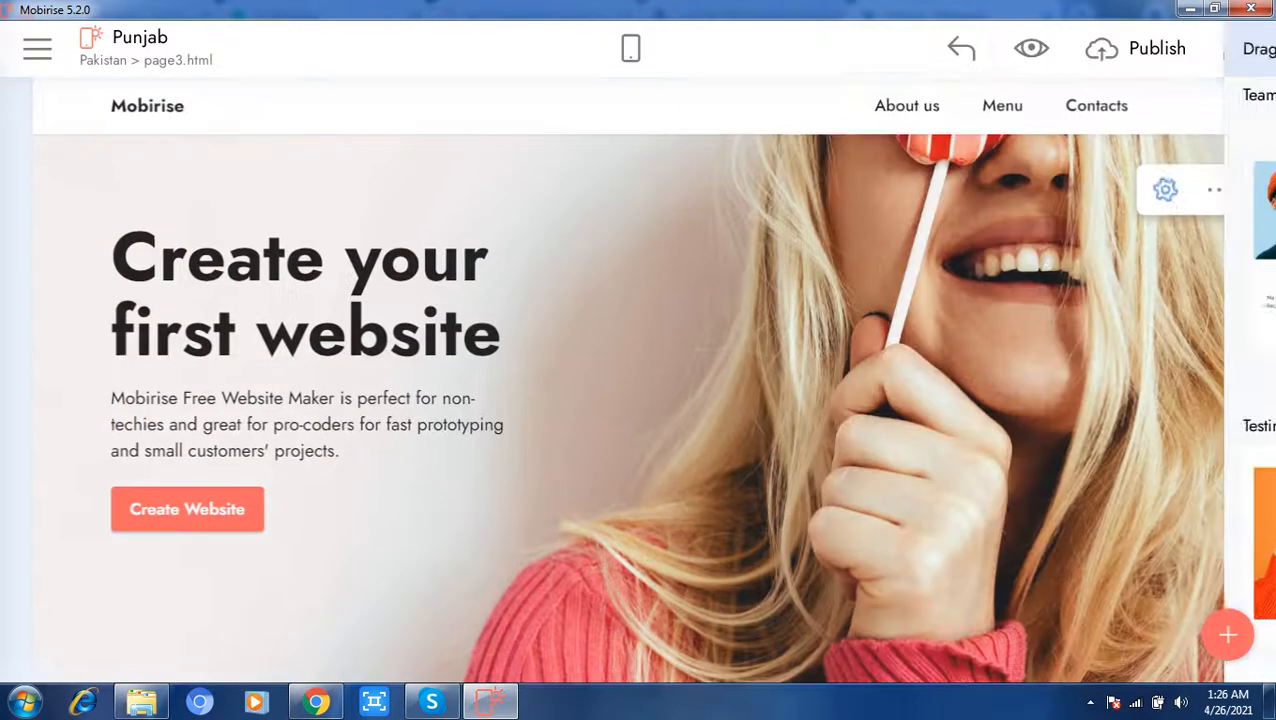
Step: Replace the "Create your first website" title on the Punjab page with Punjab
left_click(500, 332)
left_click_drag(500, 332, 112, 250)
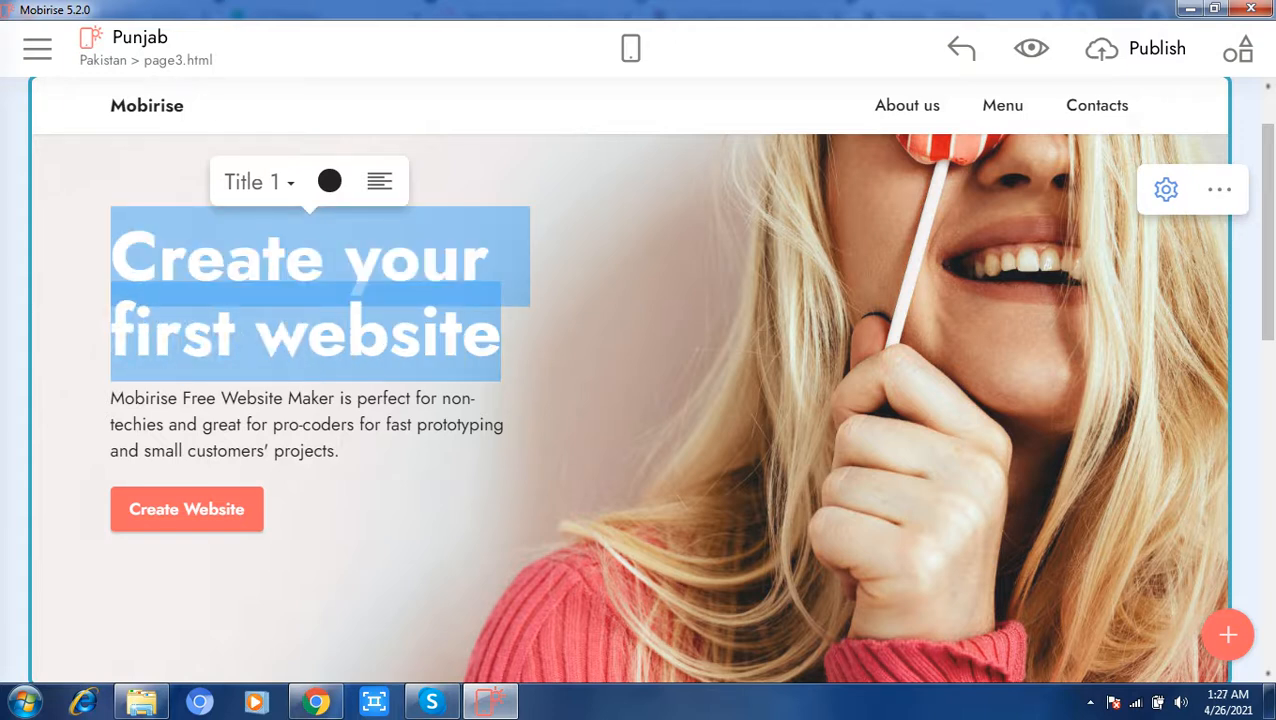
type("Punjab")
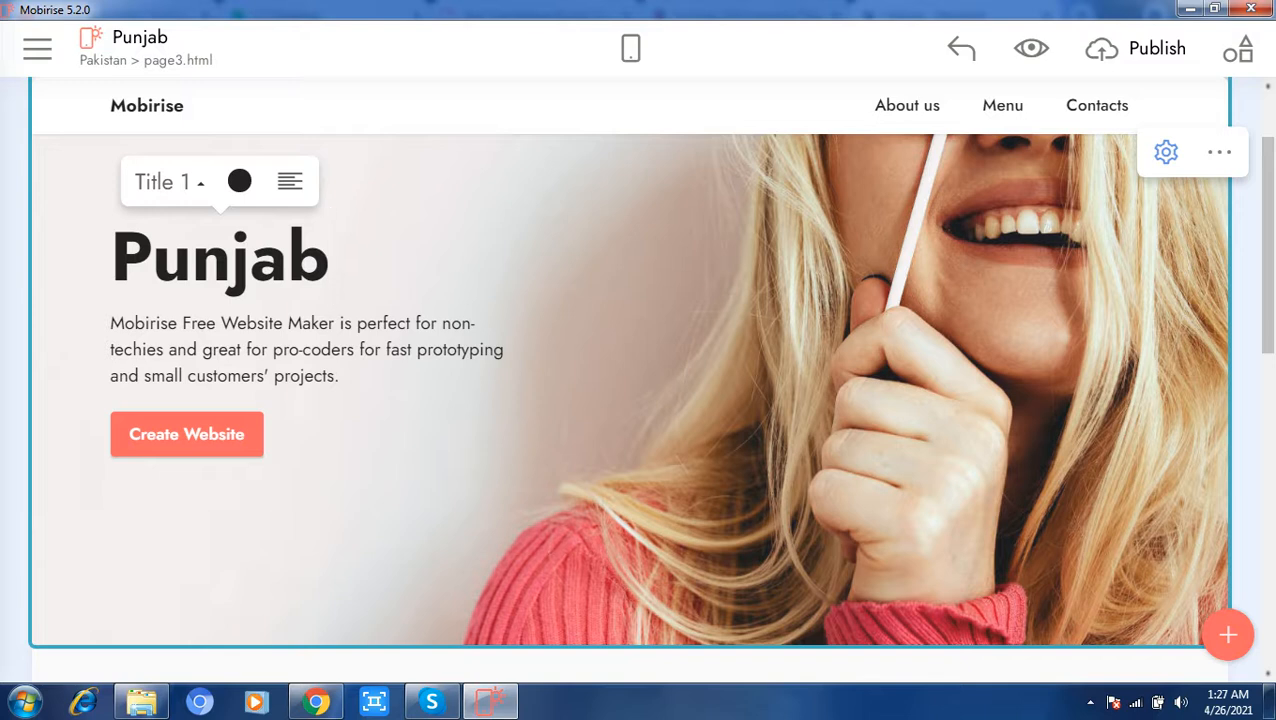
Step: Open the Home page and add a submenu item named KPK under the navigation bar's Menu entry
left_click(37, 48)
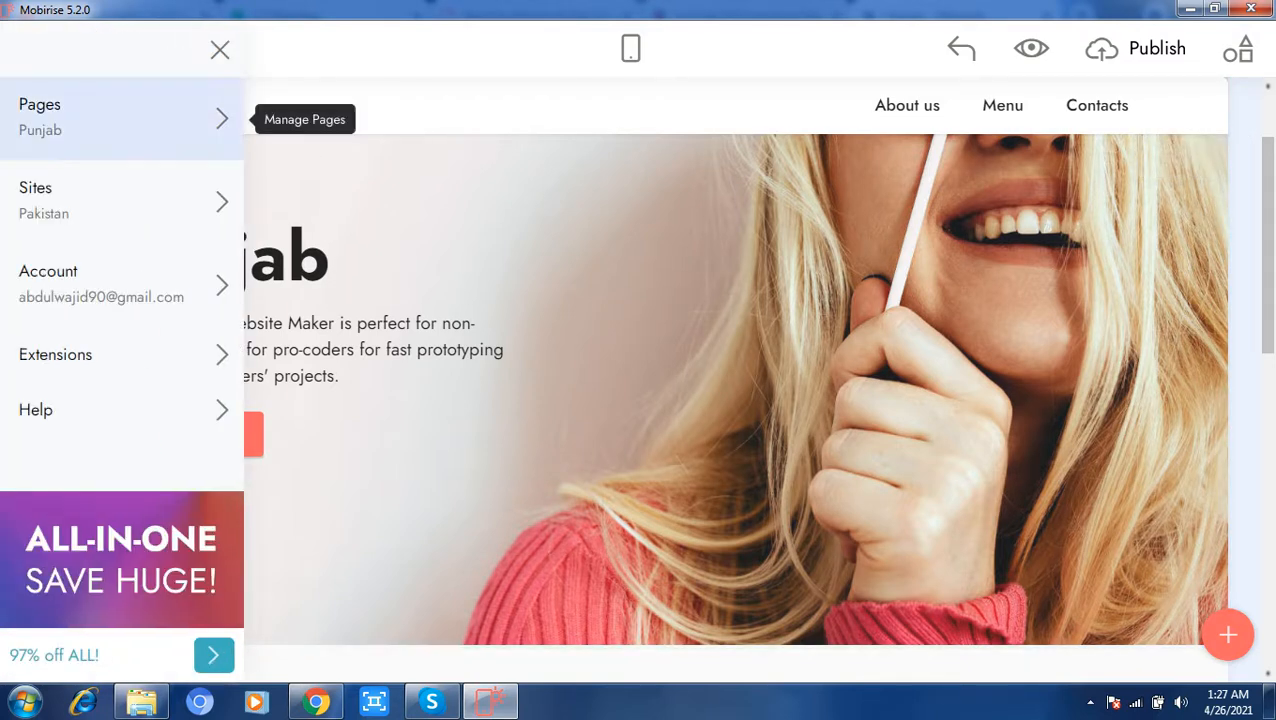
left_click(110, 118)
left_click(340, 250)
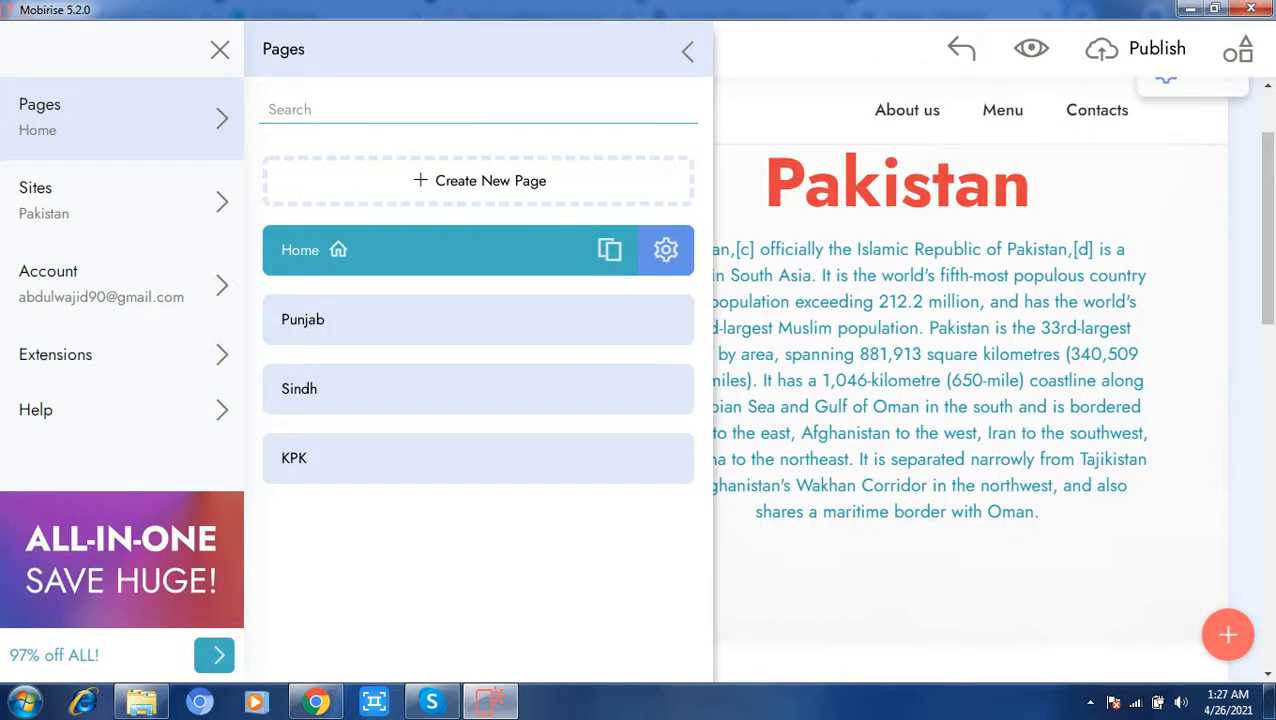
left_click(997, 110)
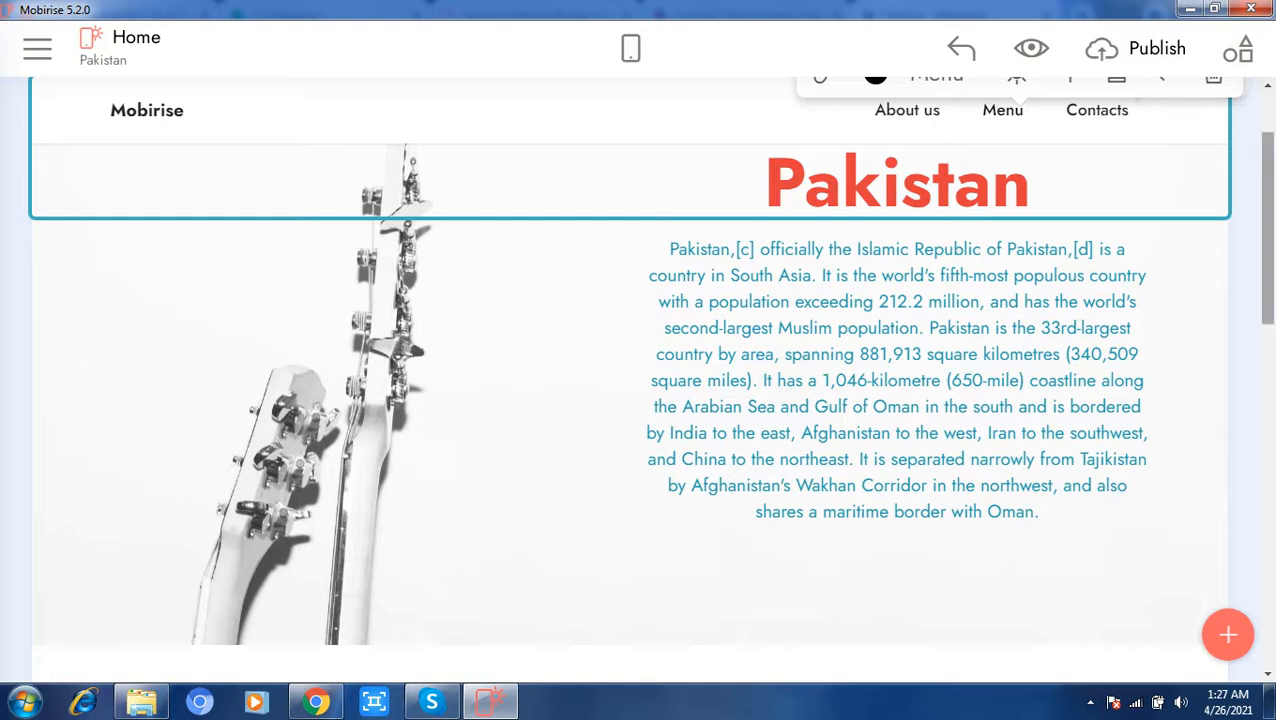
scroll(640, 400, "up", 1)
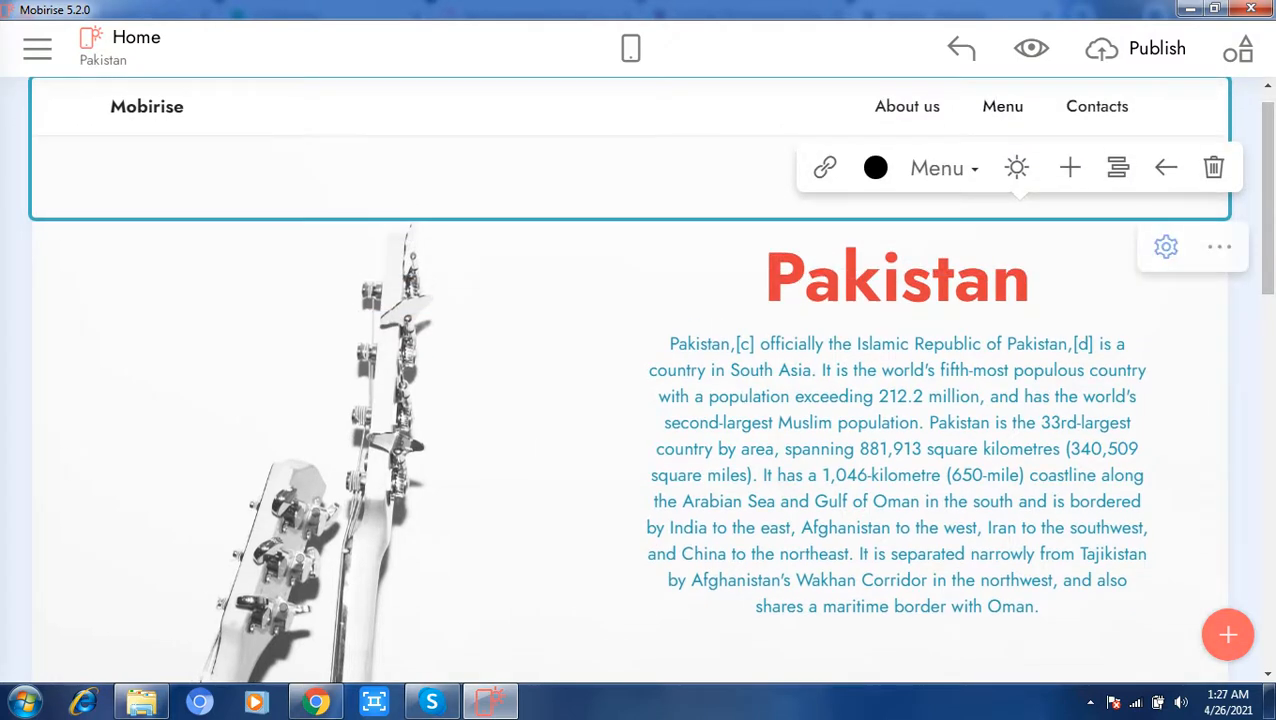
left_click(1117, 167)
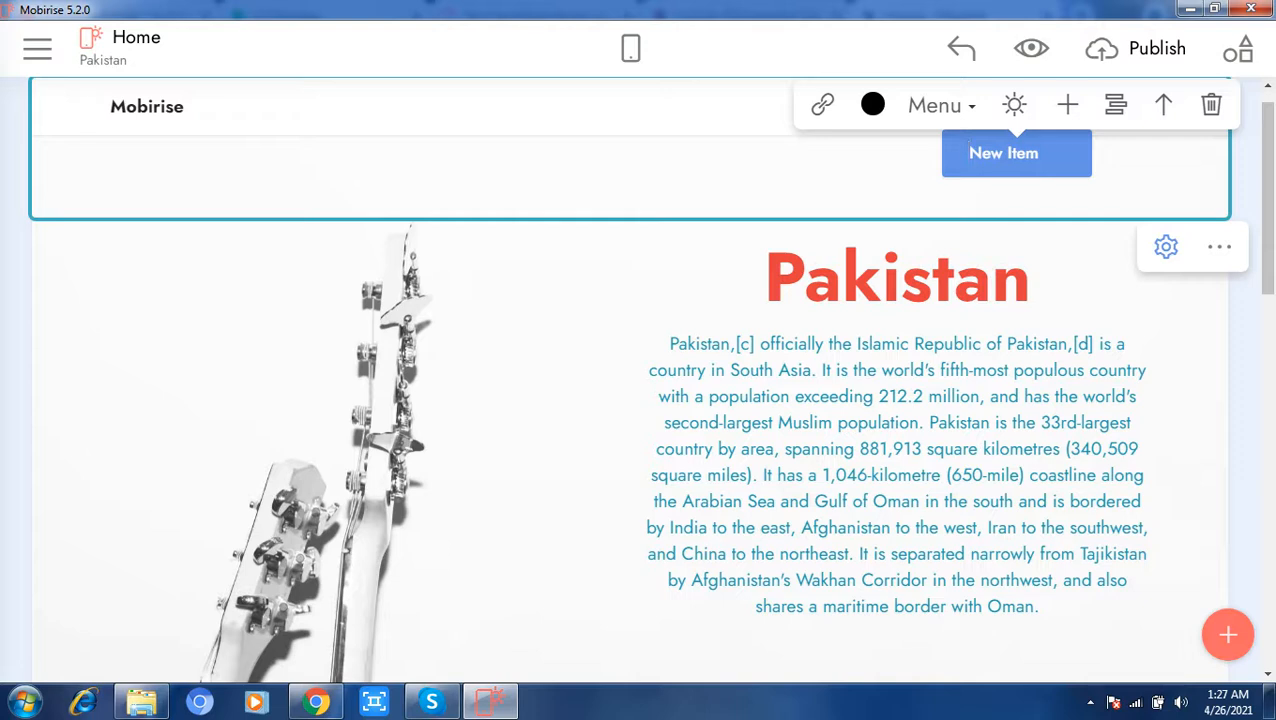
type("KPK")
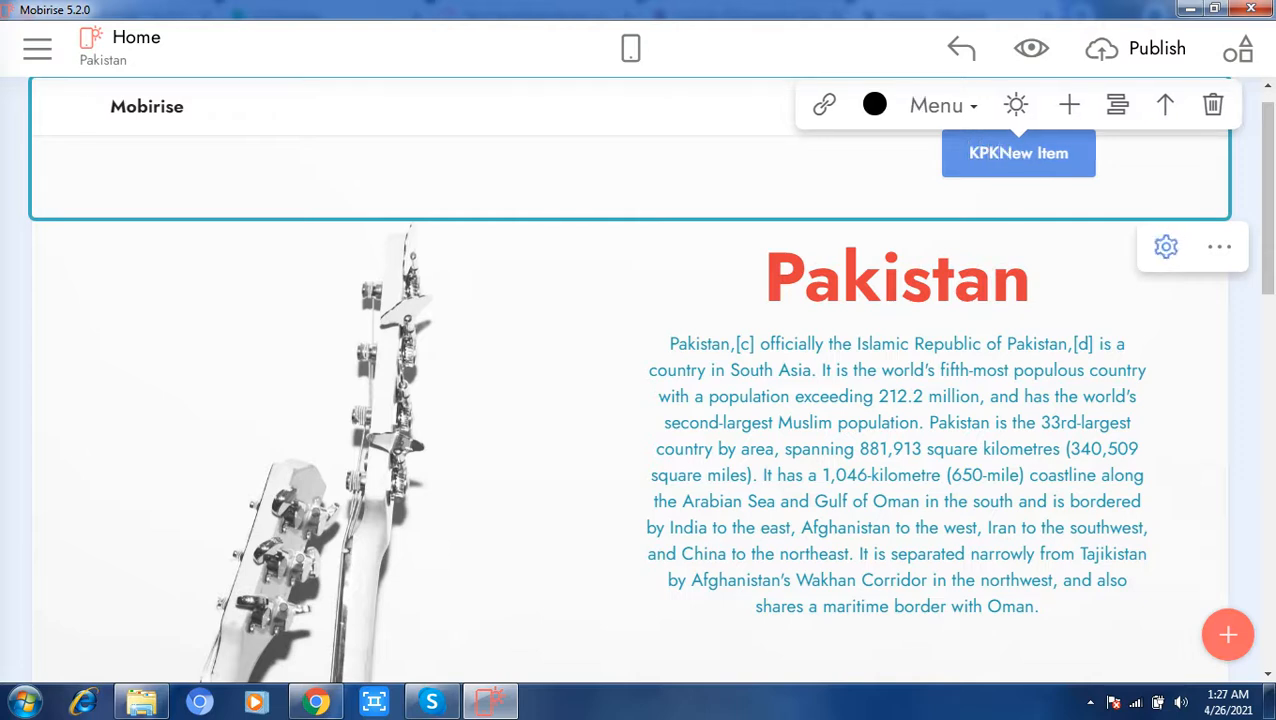
key("Delete")
key("Delete")
key("Delete")
key("Delete")
key("Delete")
key("Delete")
key("Delete")
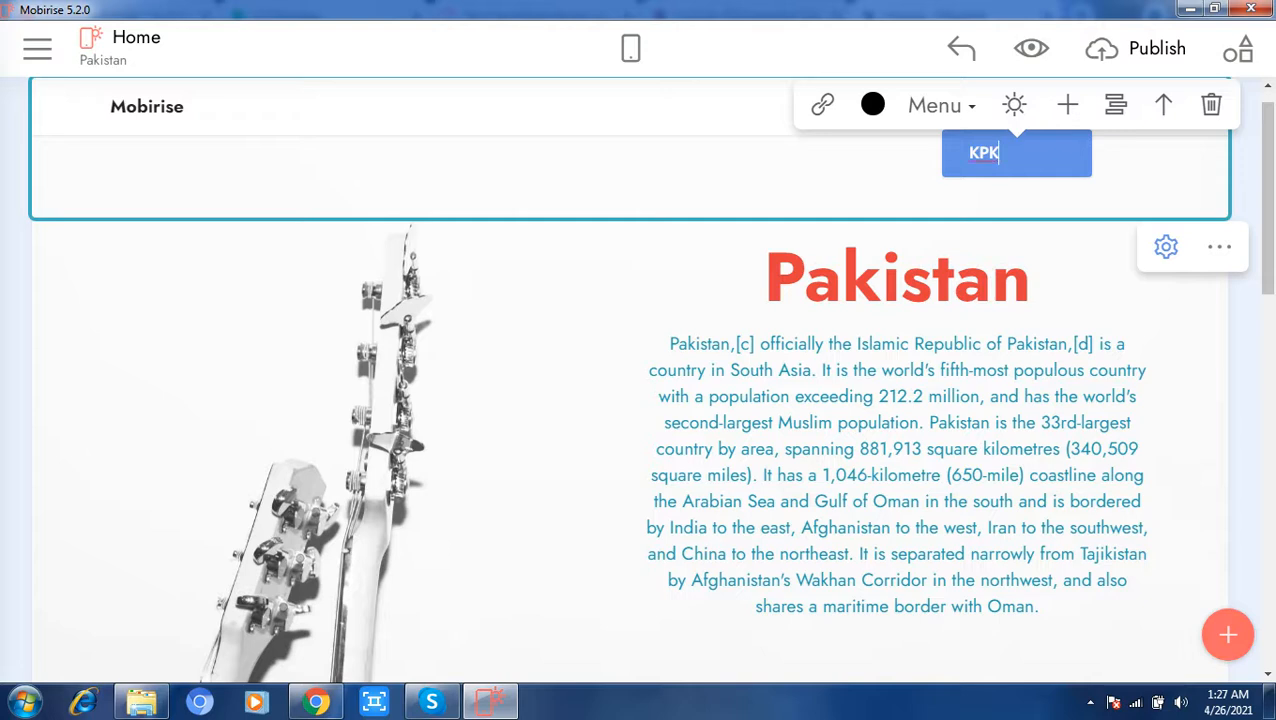
left_click(1034, 277)
Step: Add a second submenu item named Sindh under the Menu entry, below KPK
left_click(1008, 107)
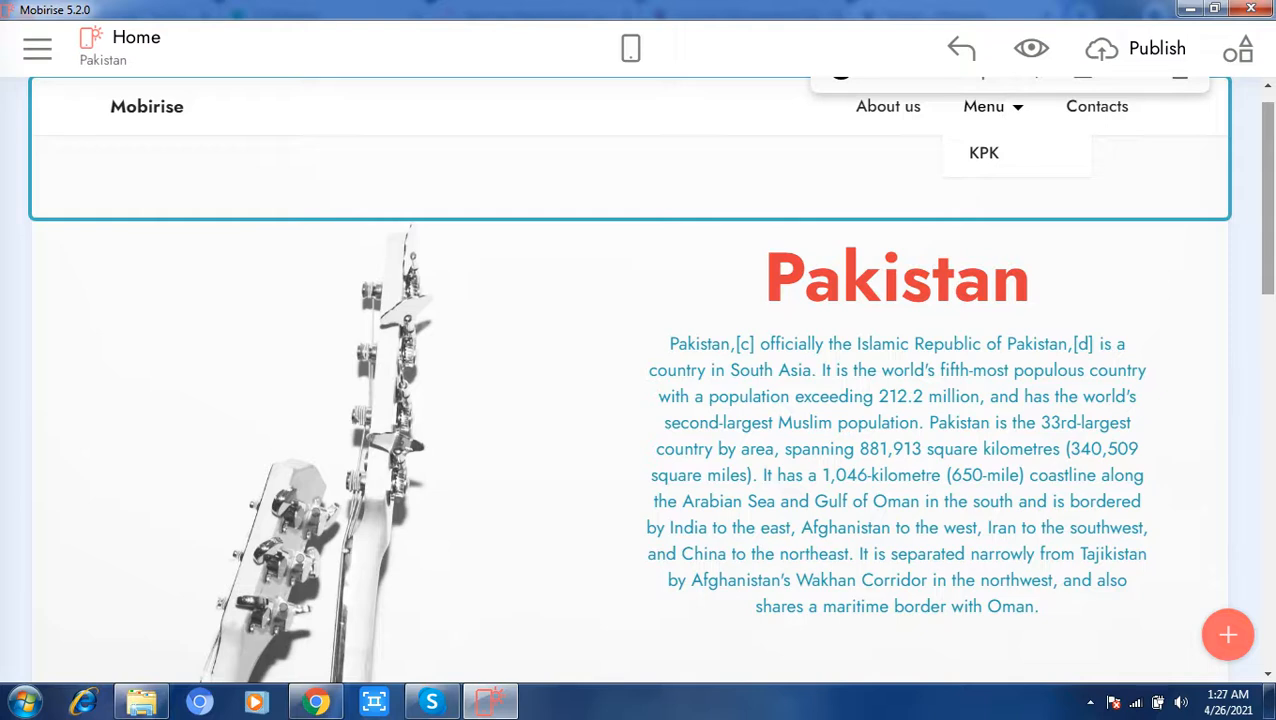
left_click_drag(1267, 180, 1267, 165)
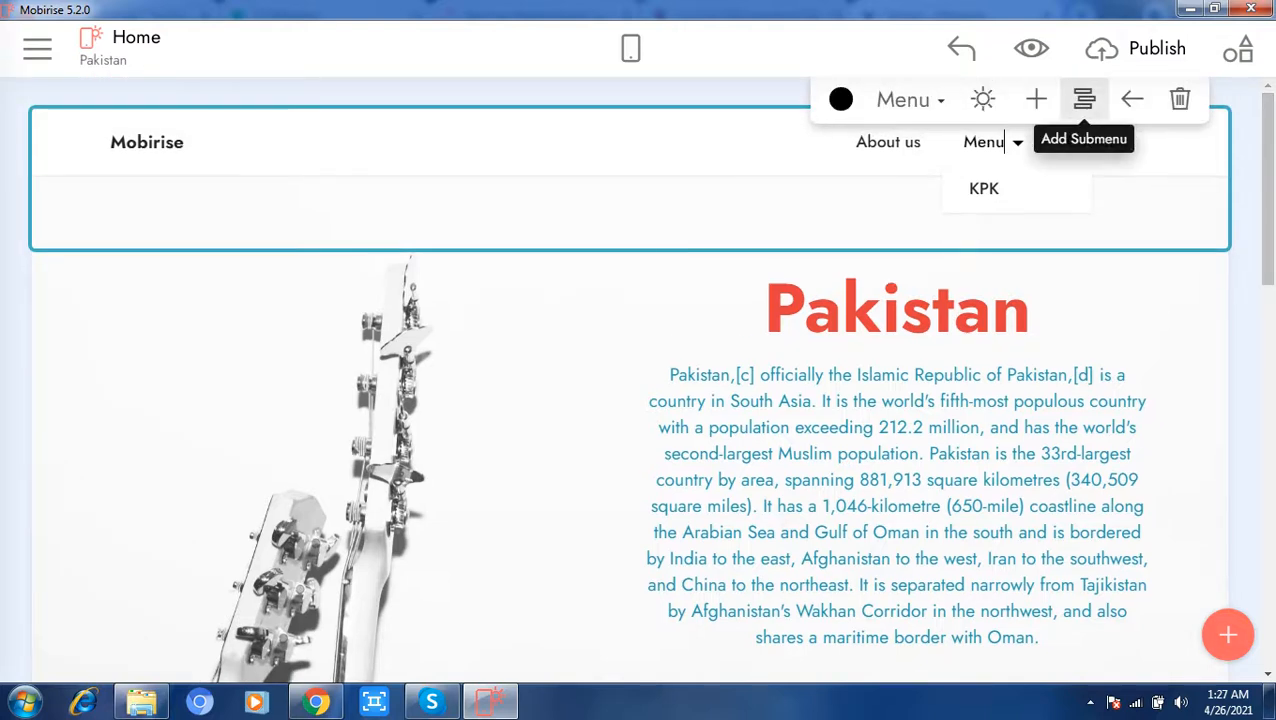
left_click(1084, 99)
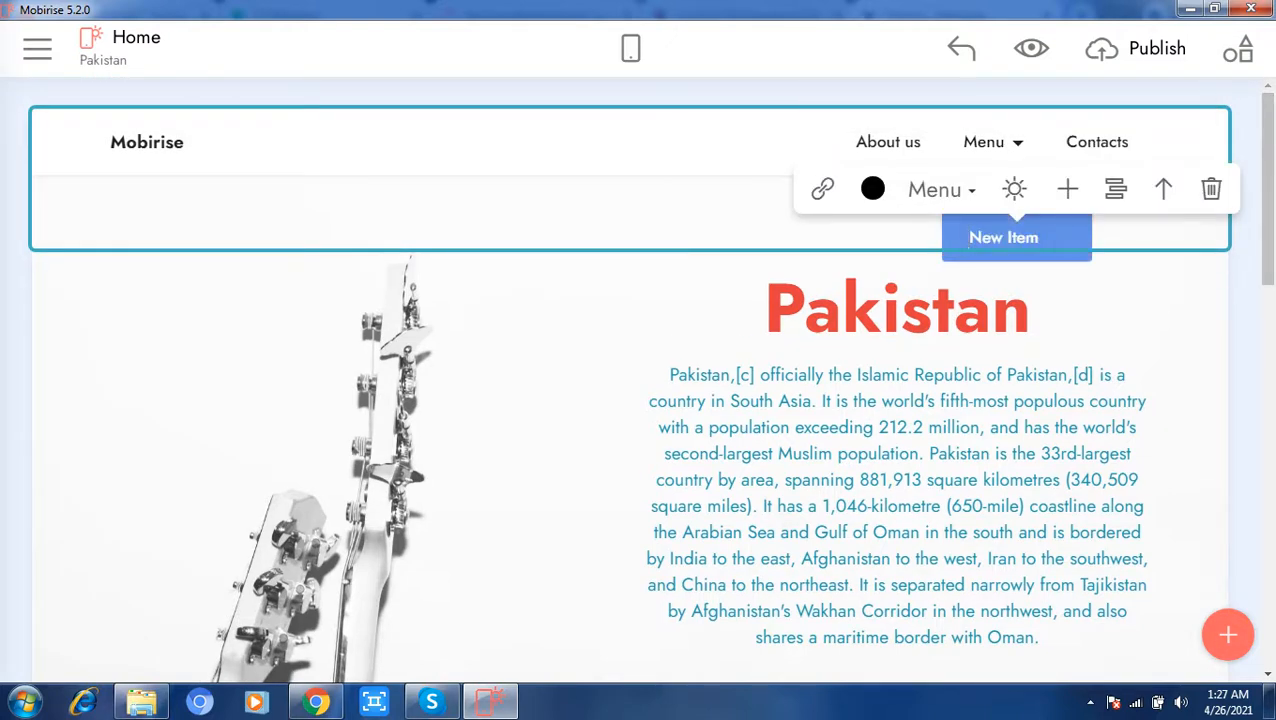
key("Delete")
key("Delete")
key("Delete")
key("Delete")
key("Delete")
key("Delete")
key("Delete")
key("Delete")
type("Sindh")
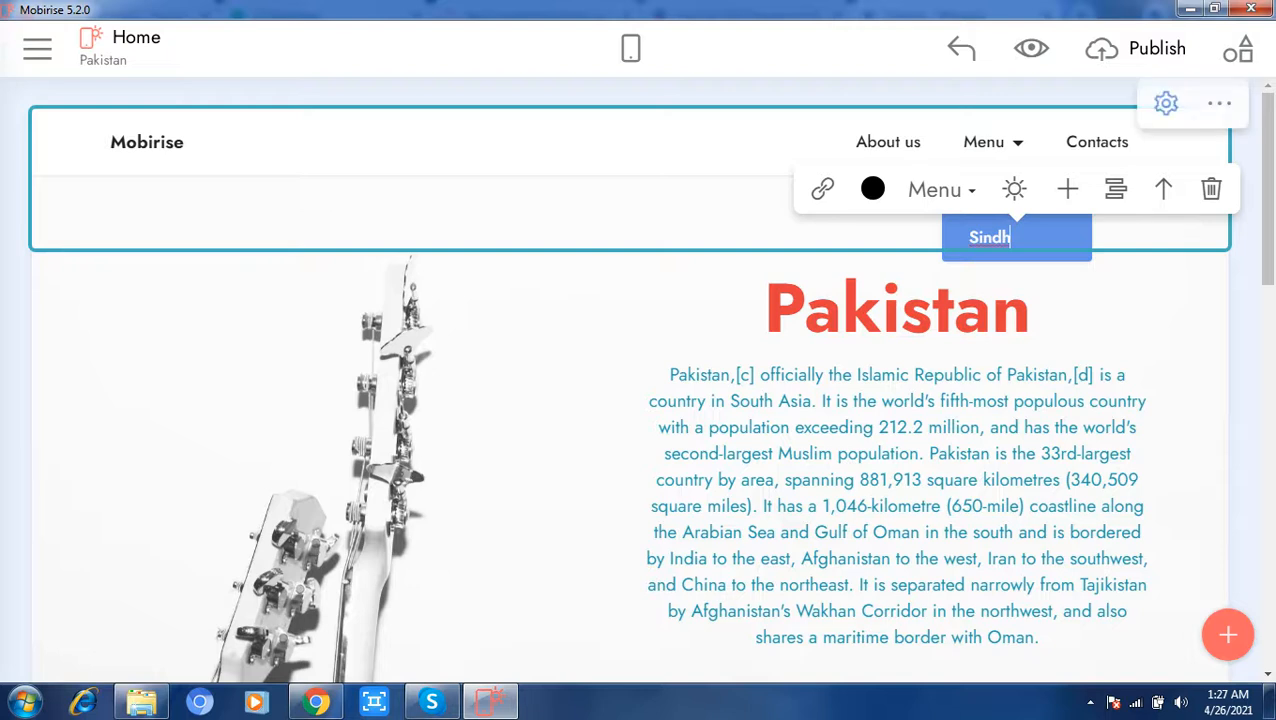
left_click(570, 340)
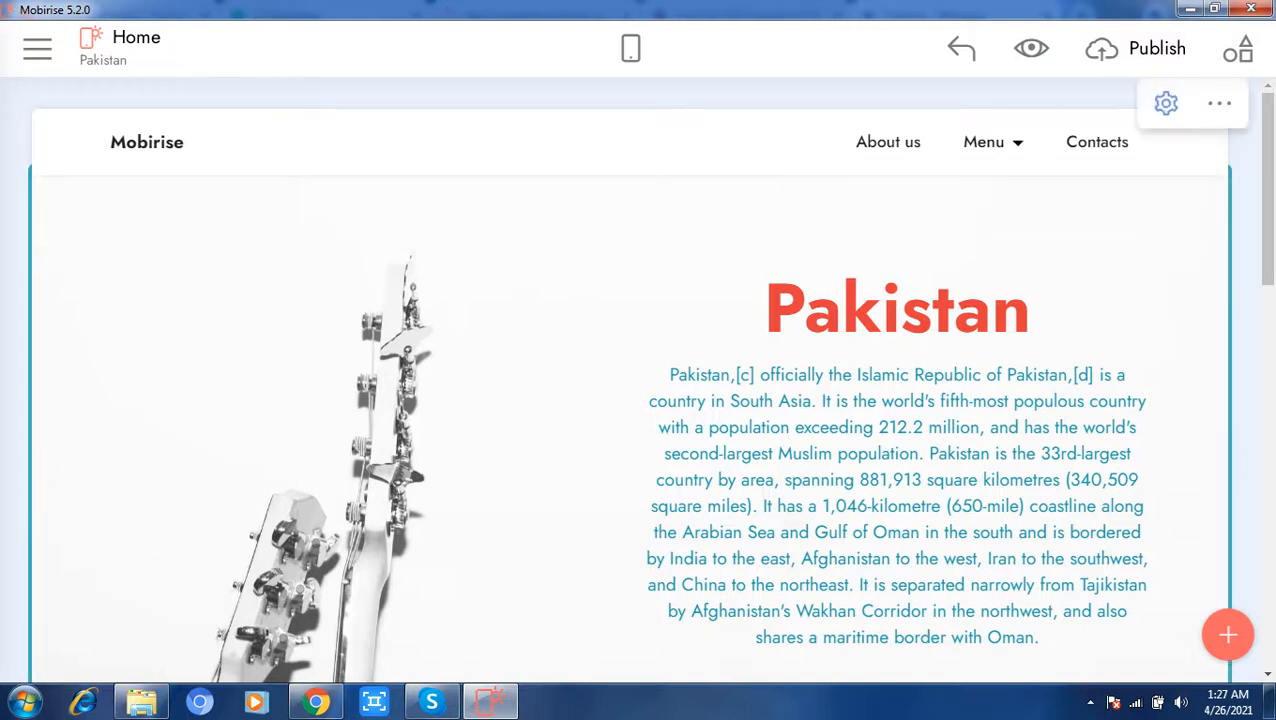
Step: Add a third submenu item named Punjab under the navigation bar's Menu entry, below Sindh
left_click(1000, 142)
left_click(1084, 104)
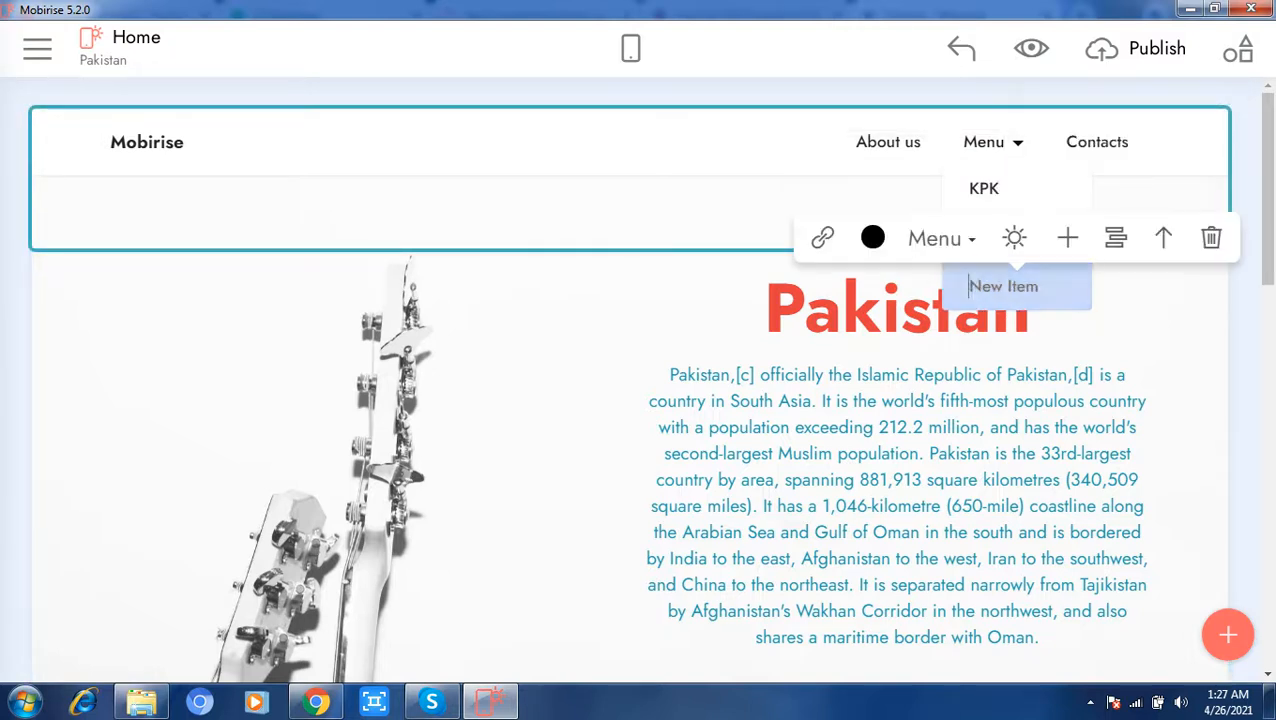
key("Delete")
key("Delete")
key("Delete")
key("Delete")
key("Delete")
key("Delete")
key("Delete")
key("Delete")
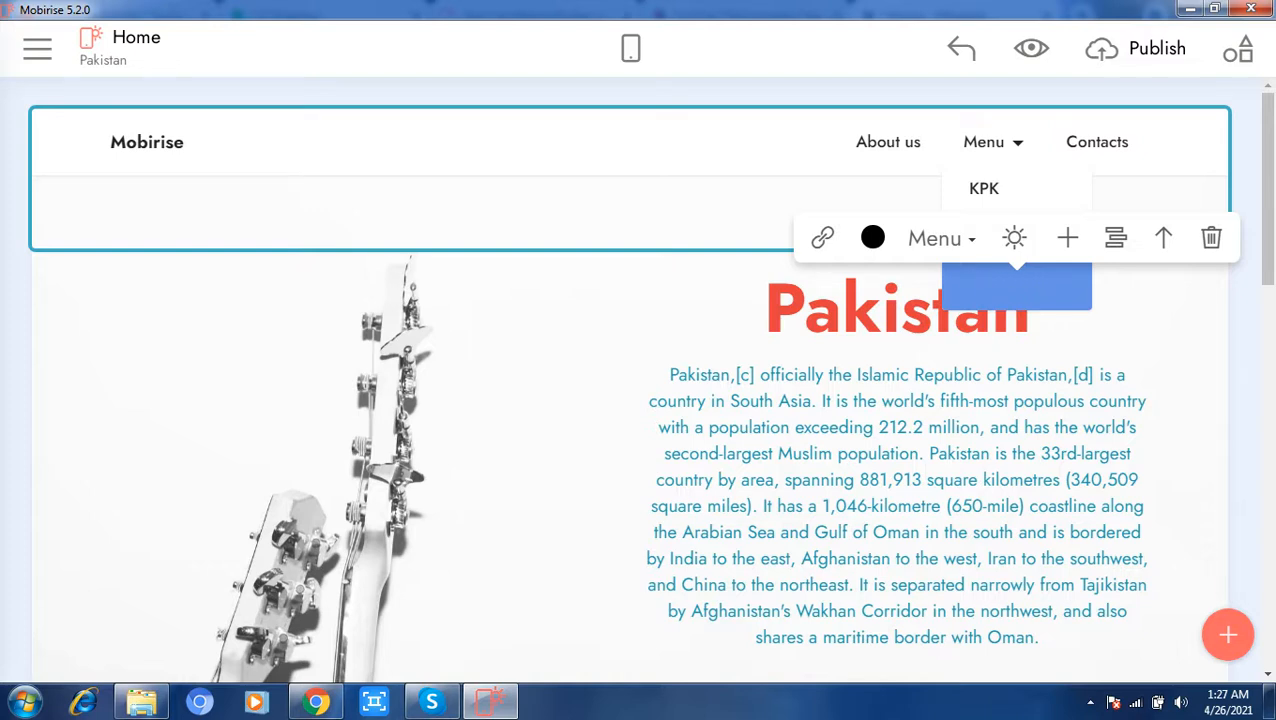
type("Punjab")
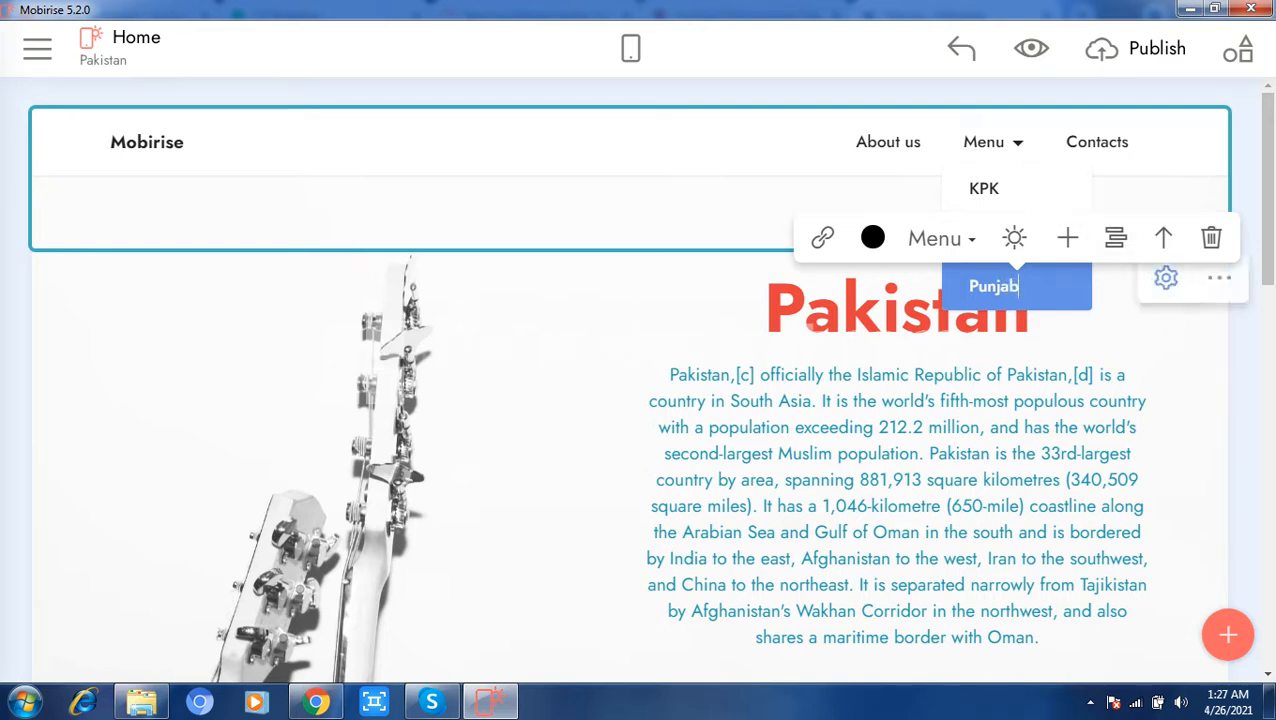
left_click(1096, 318)
left_click(1060, 212)
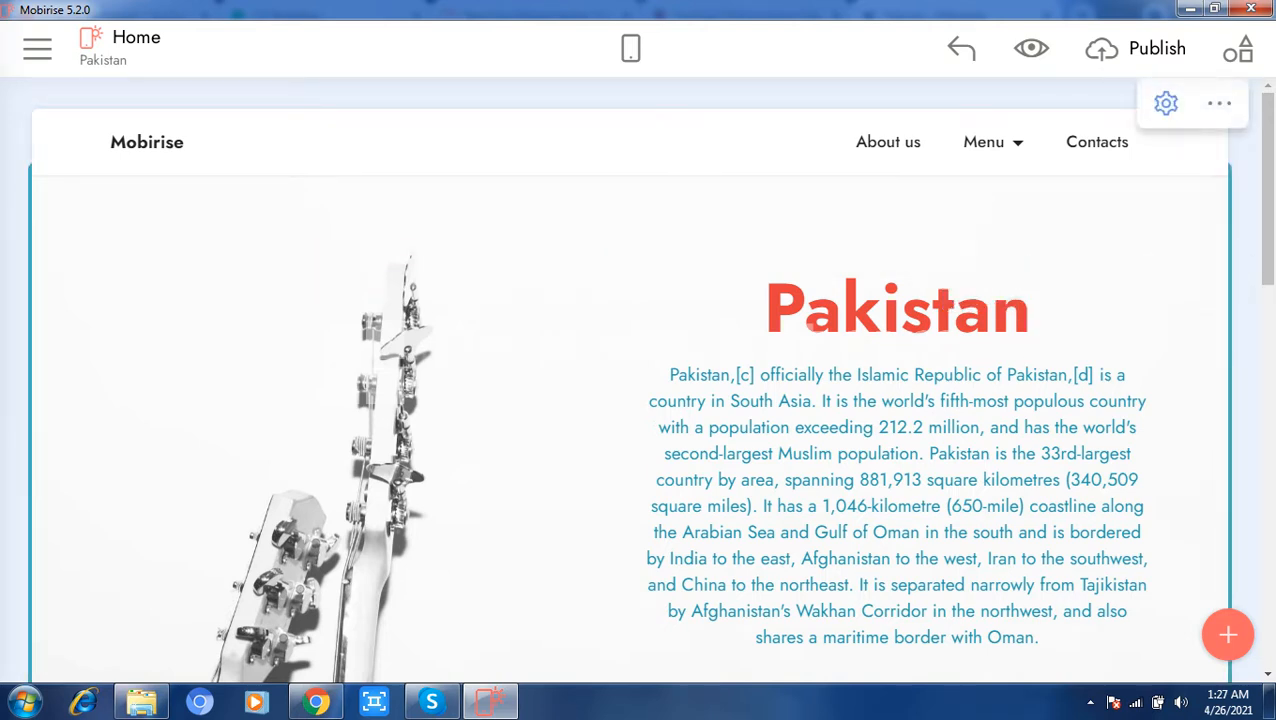
Step: Link the KPK submenu item to the site's KPK page
left_click(984, 141)
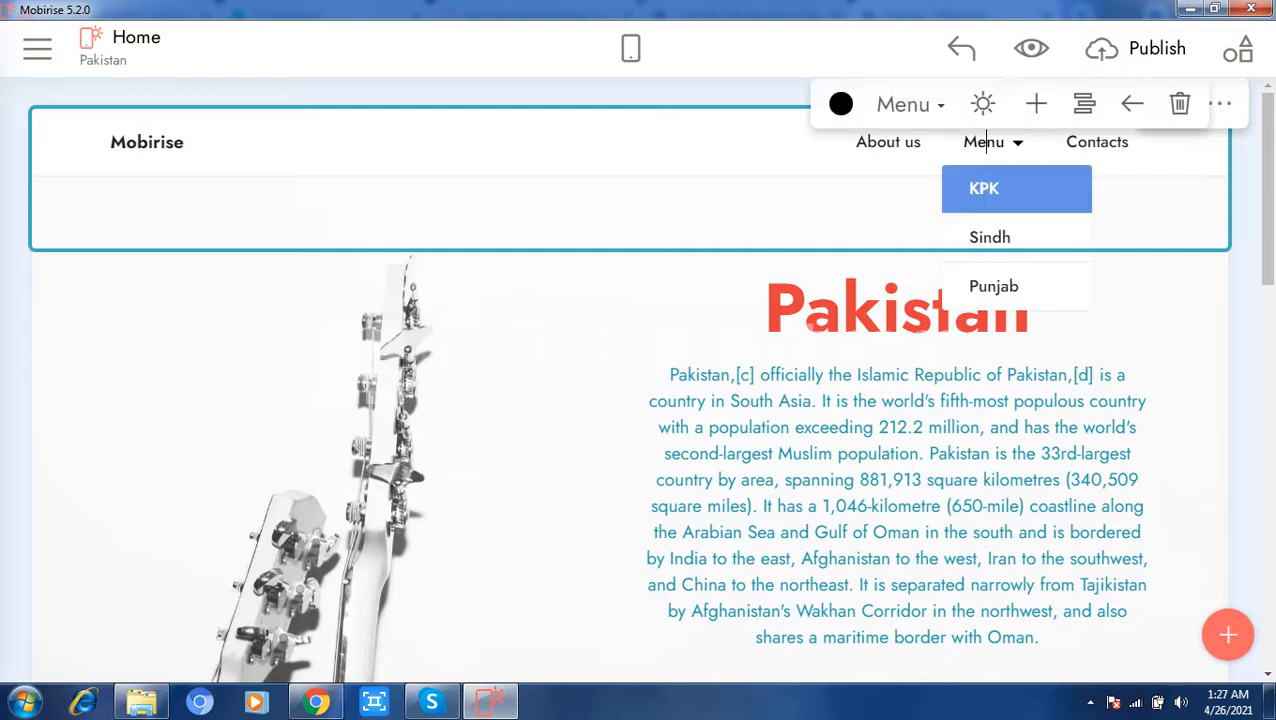
left_click(985, 190)
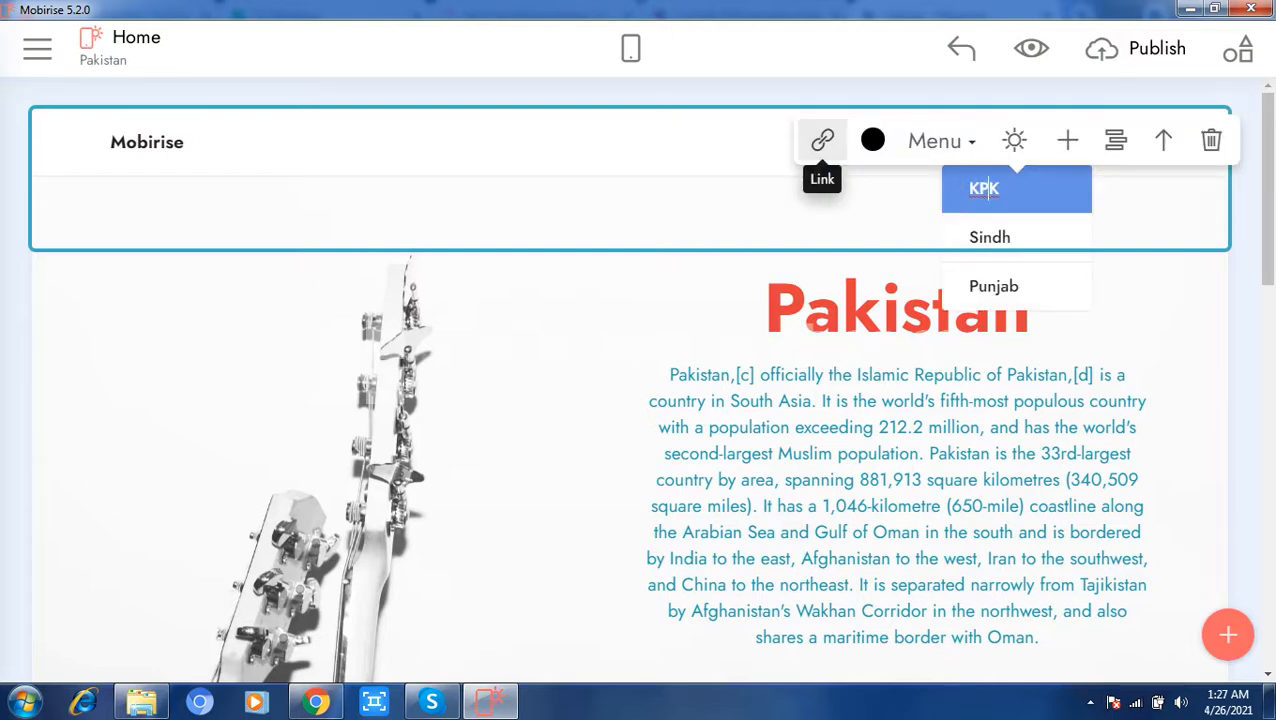
left_click(822, 140)
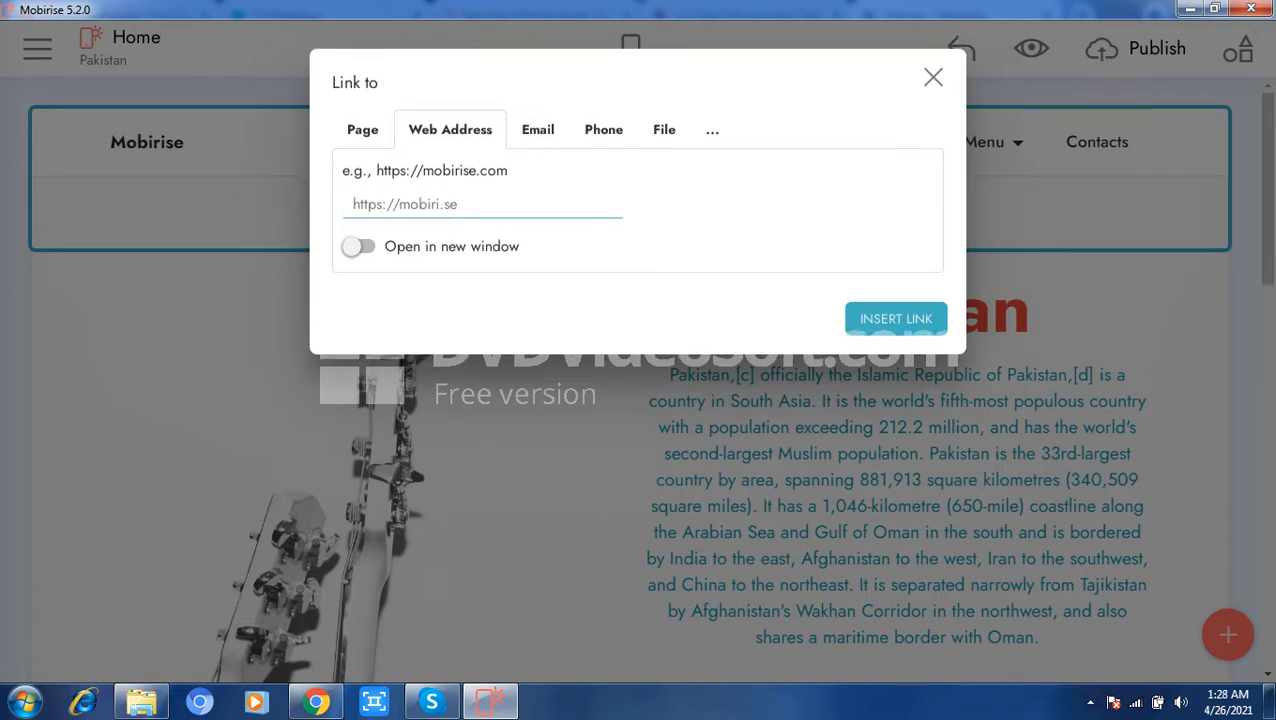
left_click(362, 130)
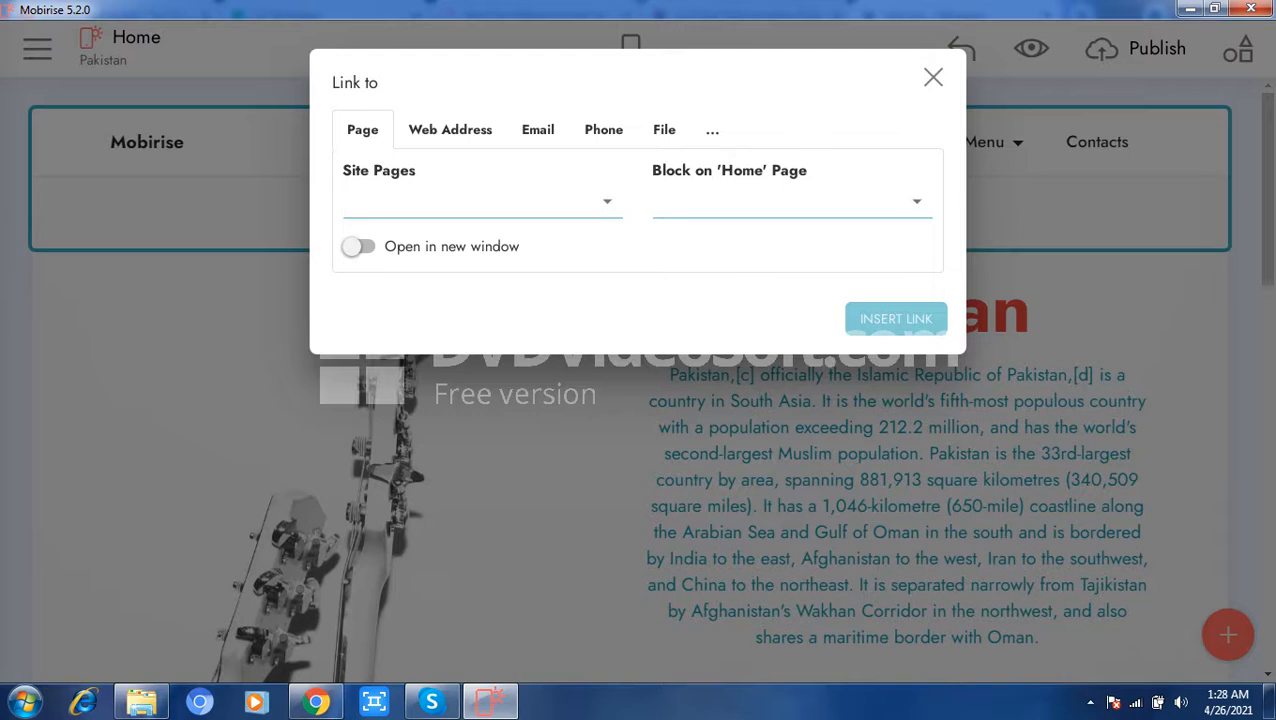
left_click(606, 202)
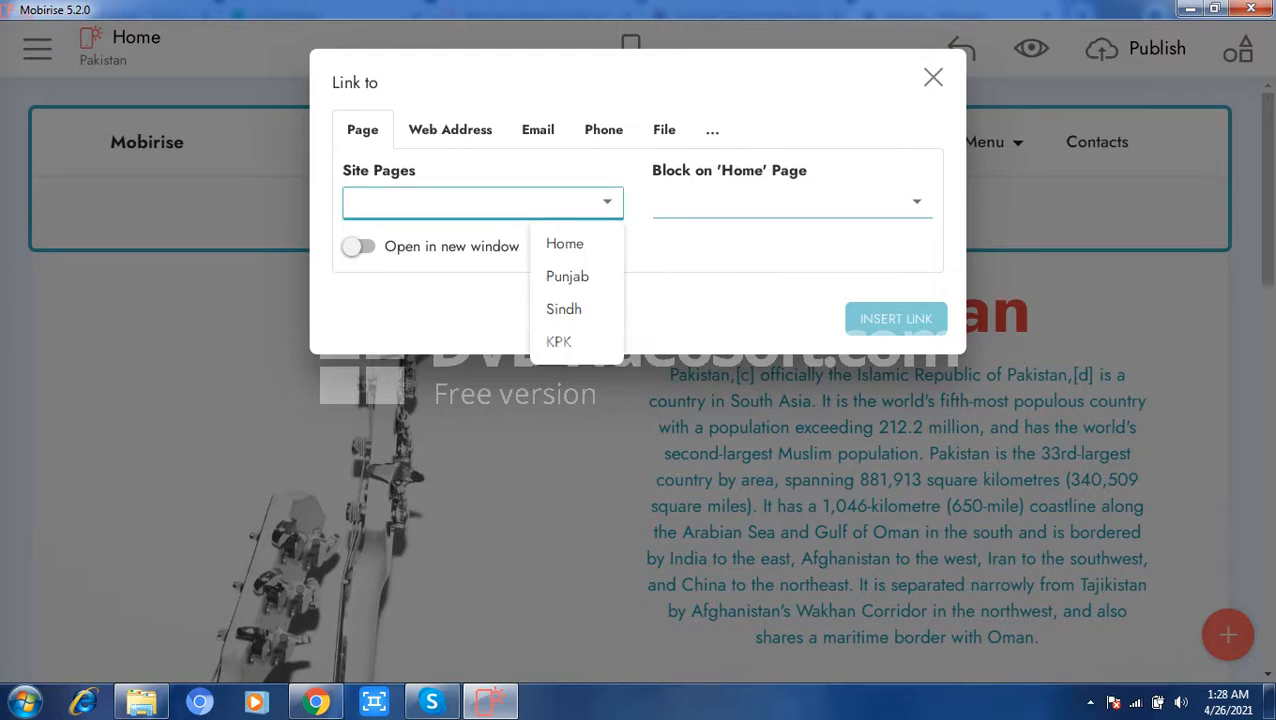
left_click(559, 342)
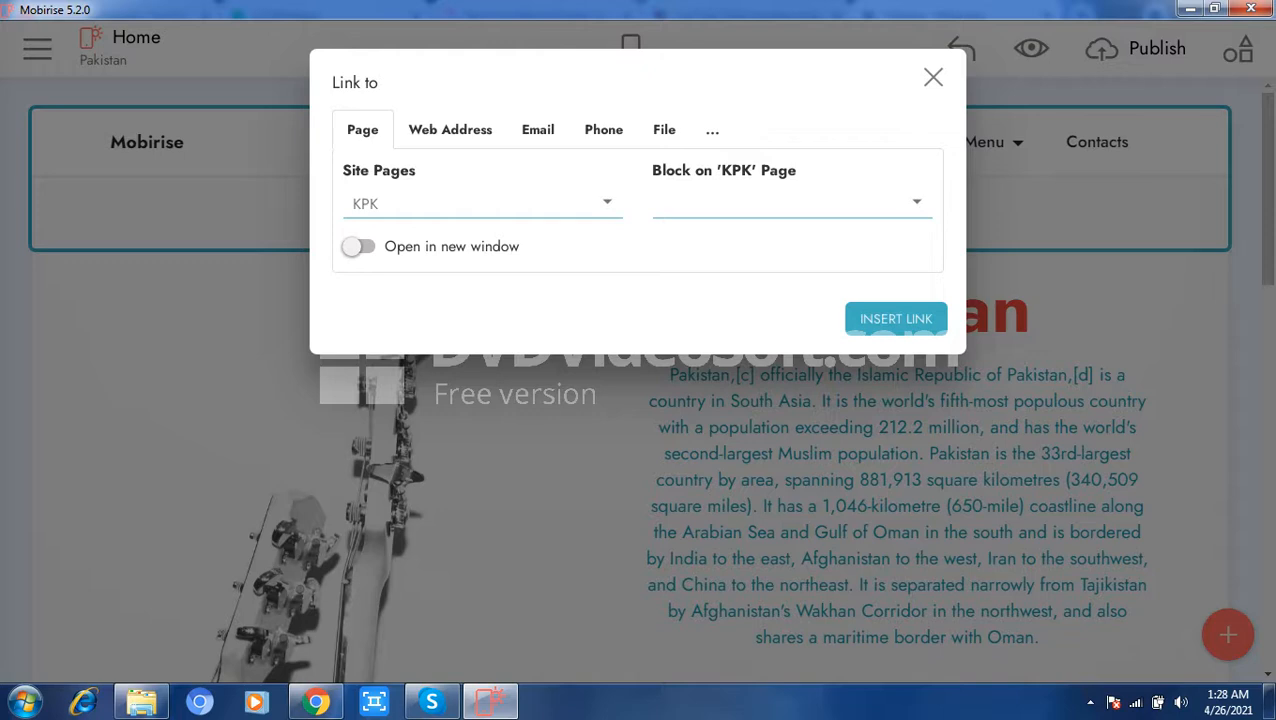
left_click(896, 318)
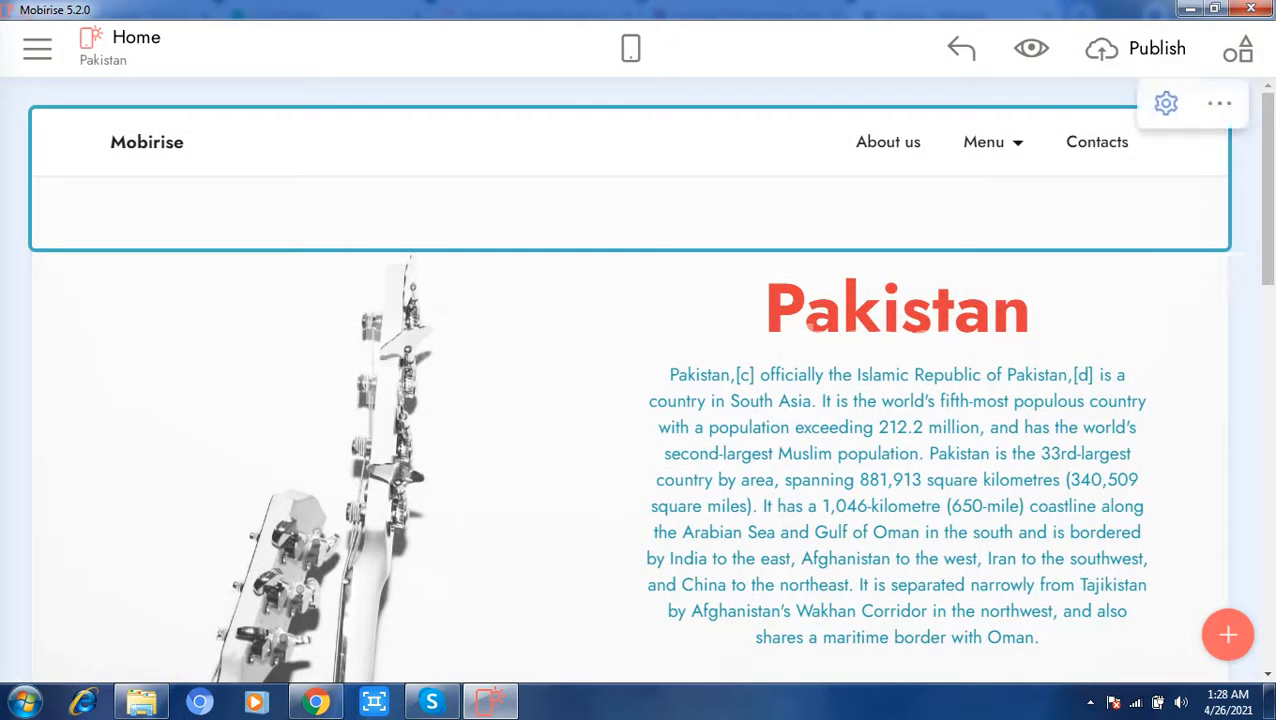
Step: Link the Sindh submenu item to the site's Sindh page
left_click(1002, 142)
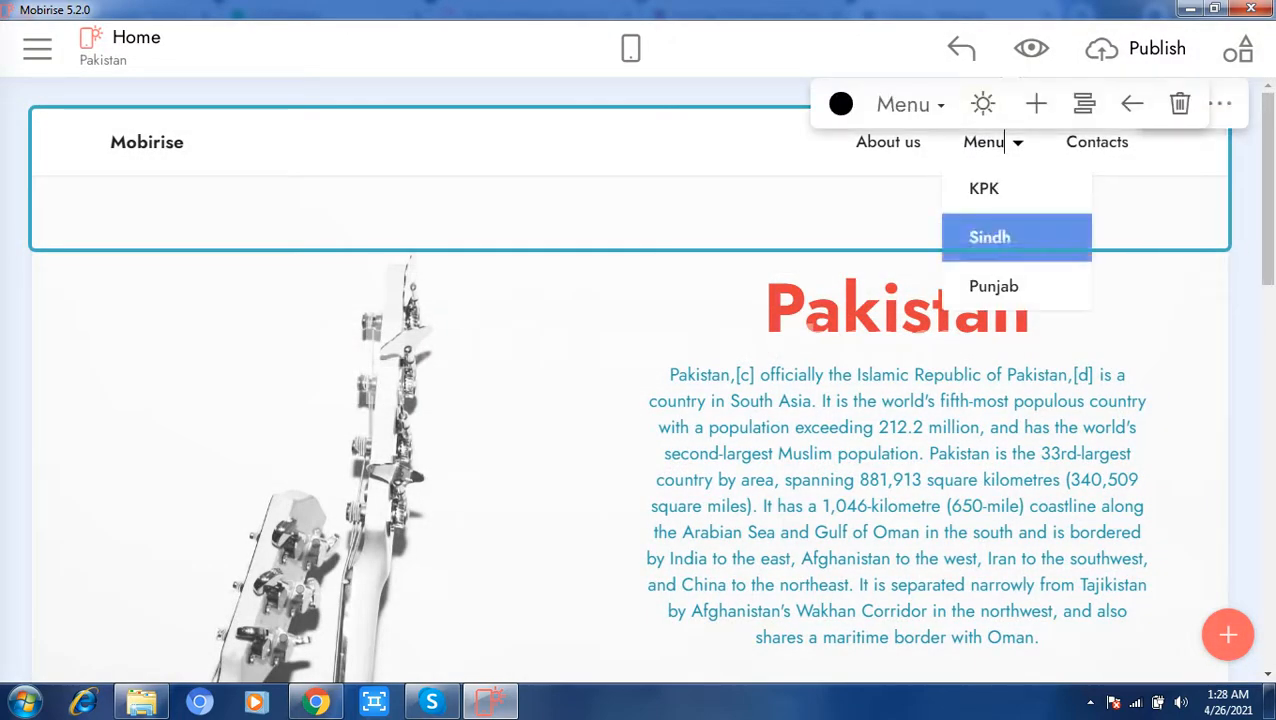
left_click(983, 238)
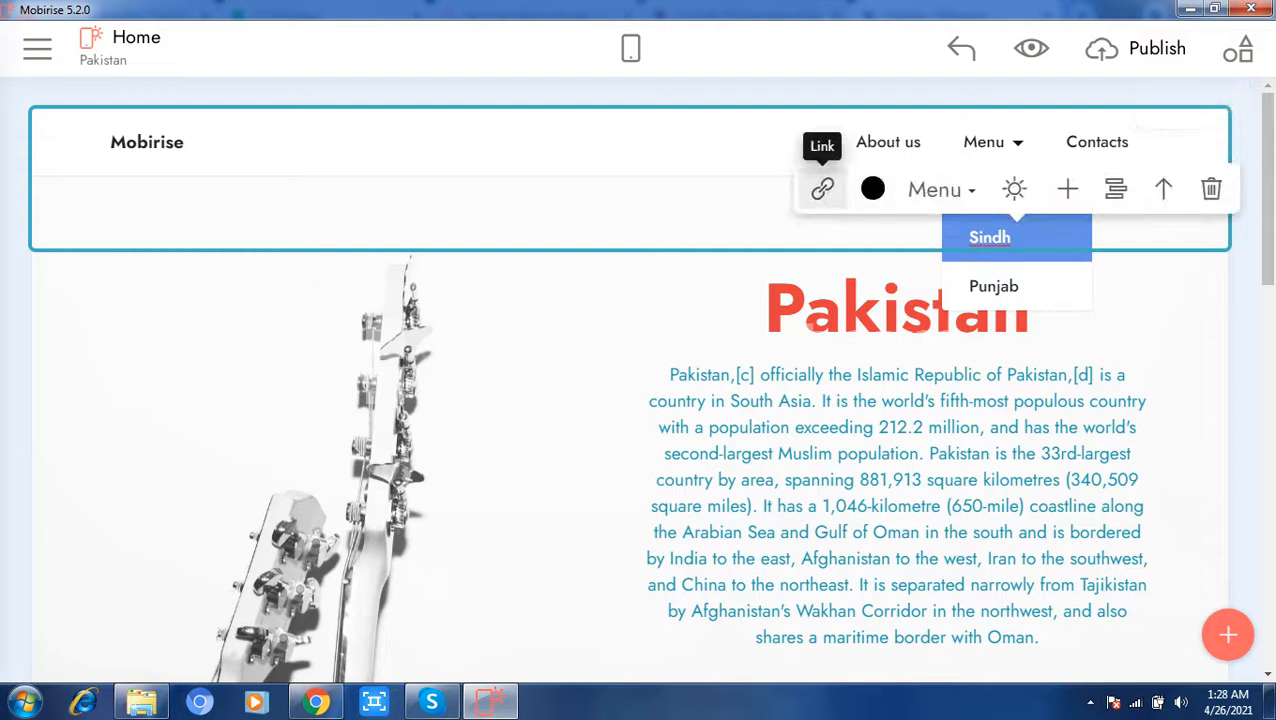
left_click(822, 189)
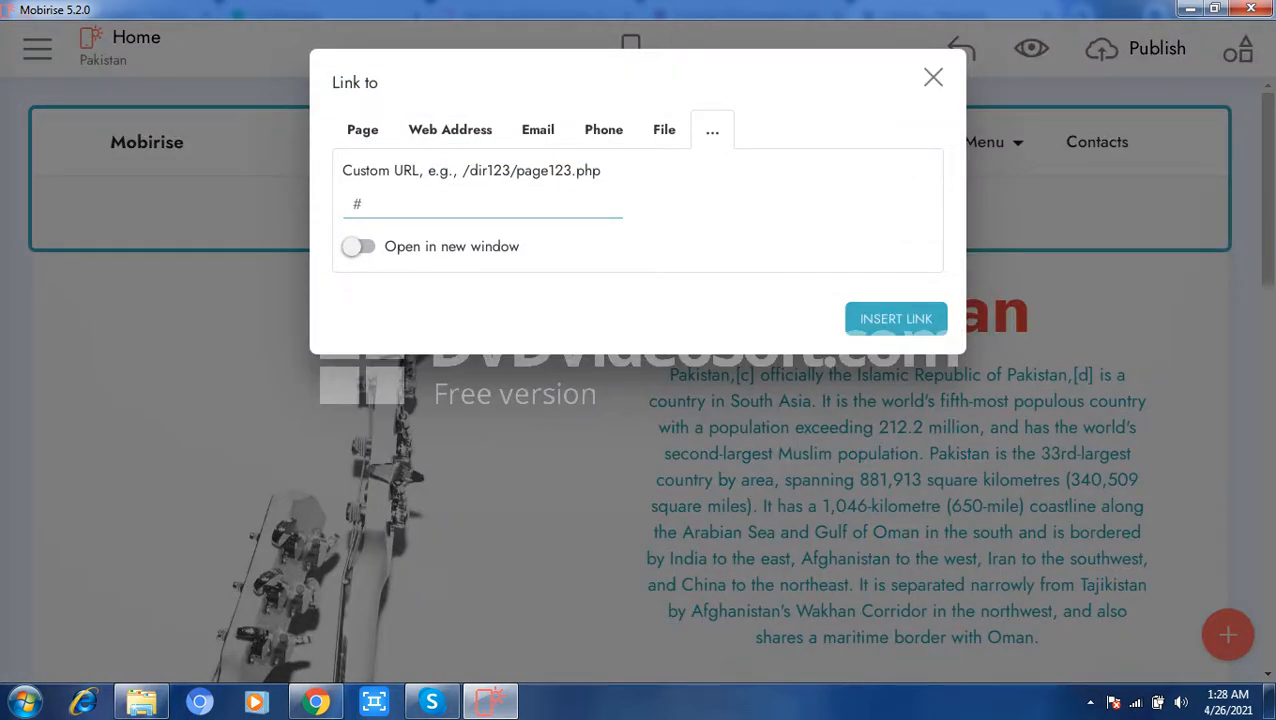
left_click(362, 130)
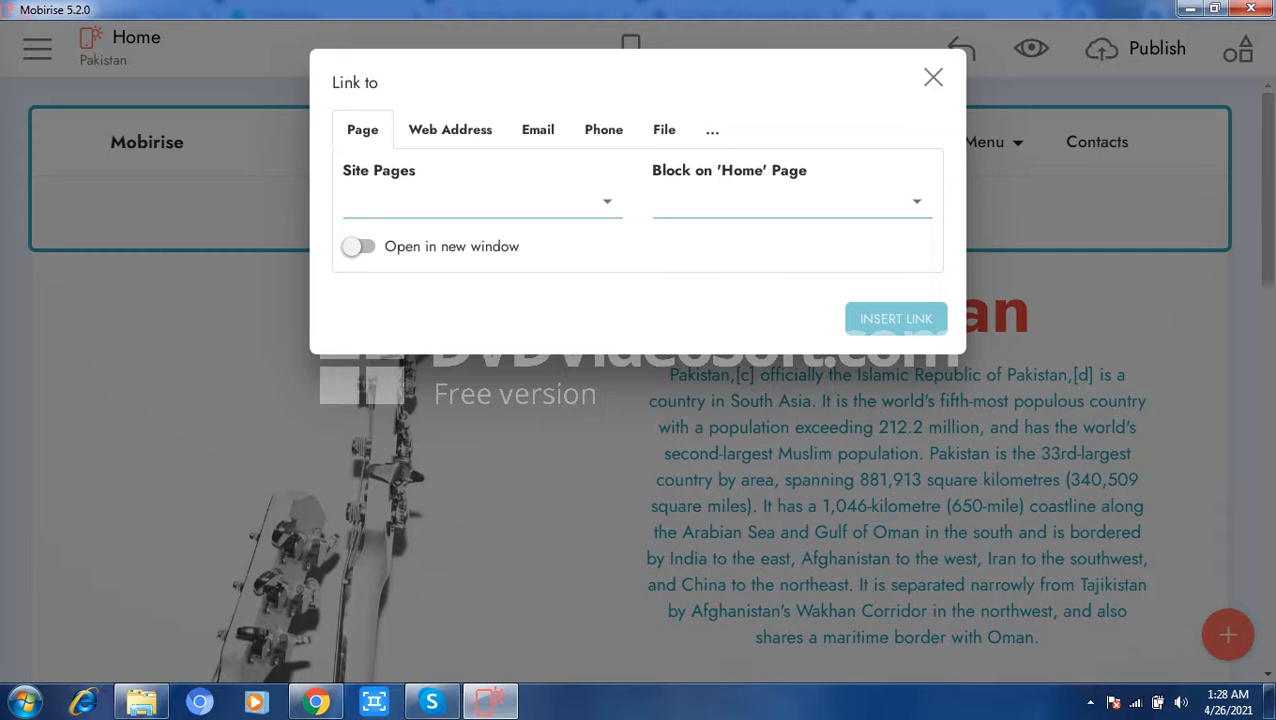
left_click(606, 202)
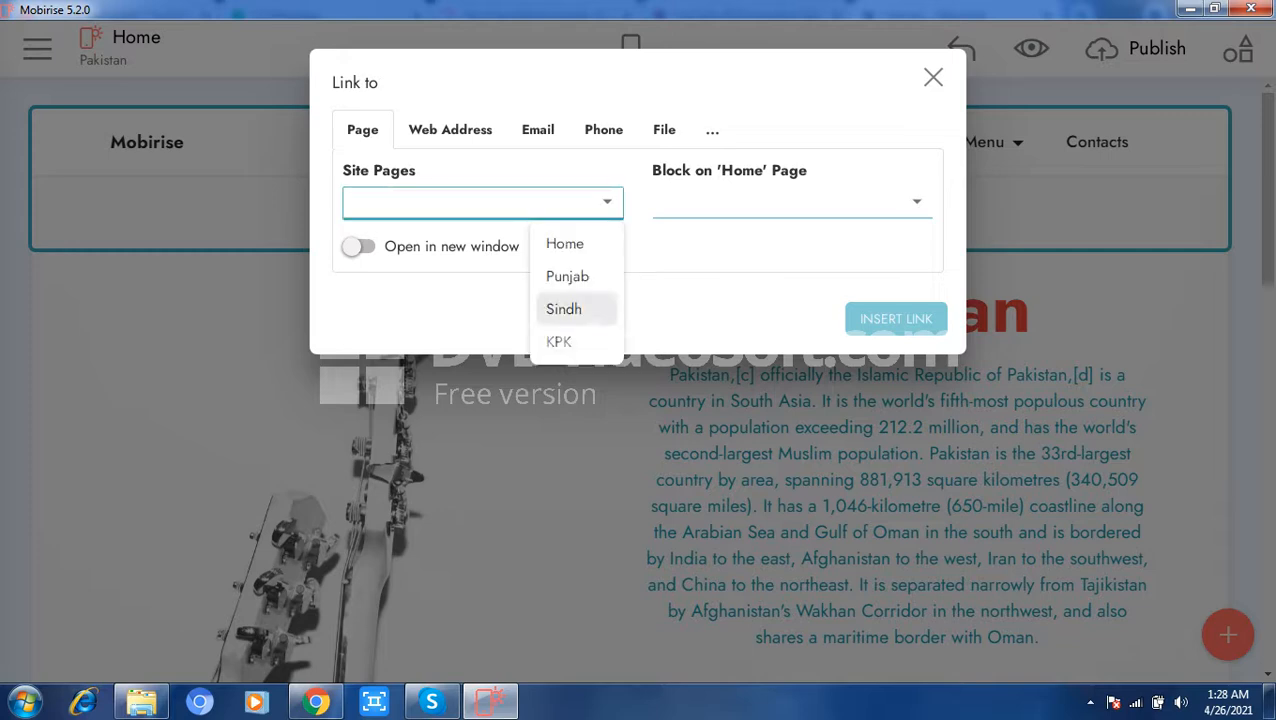
left_click(563, 309)
left_click(895, 318)
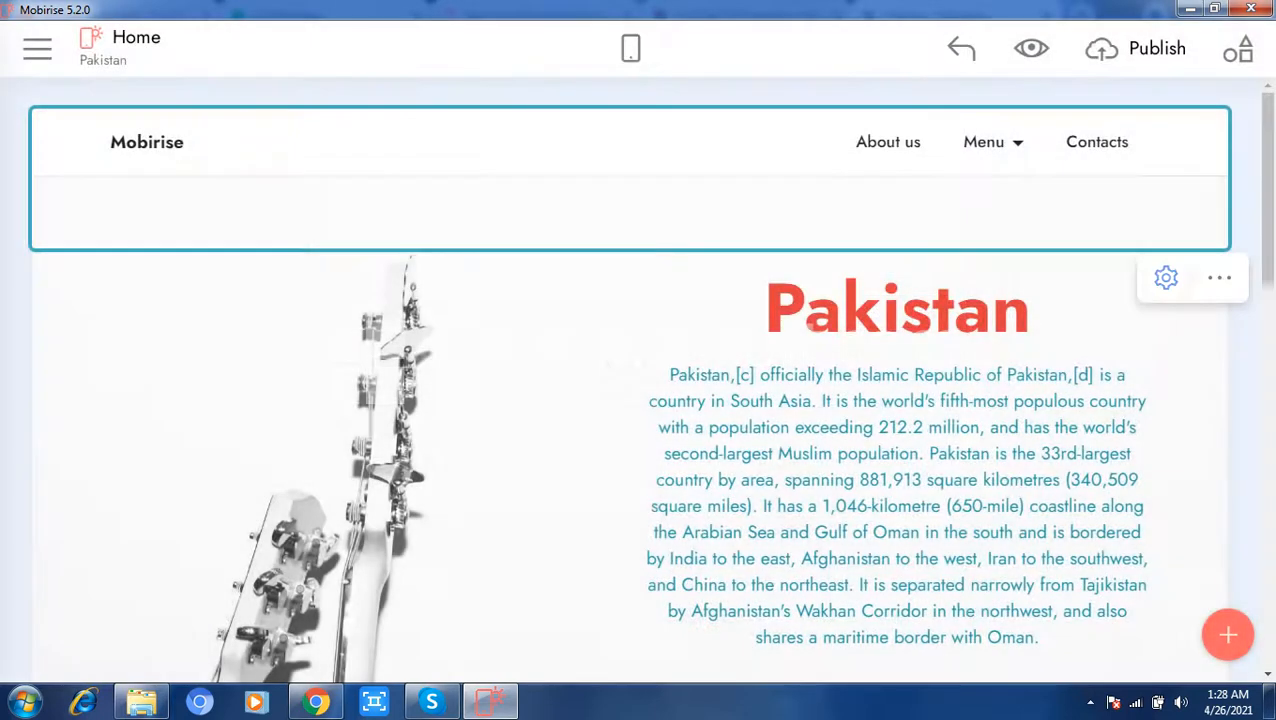
Step: Link the Punjab submenu item to the site's Punjab page
left_click(1005, 142)
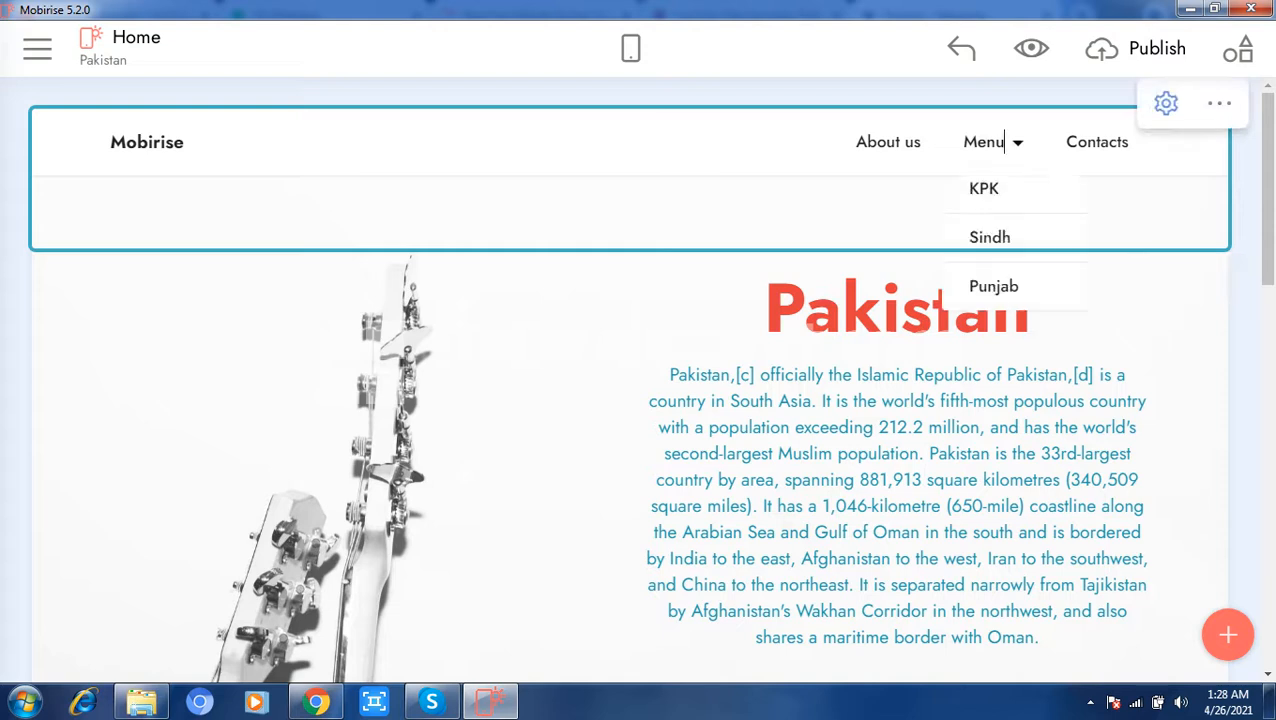
left_click(993, 286)
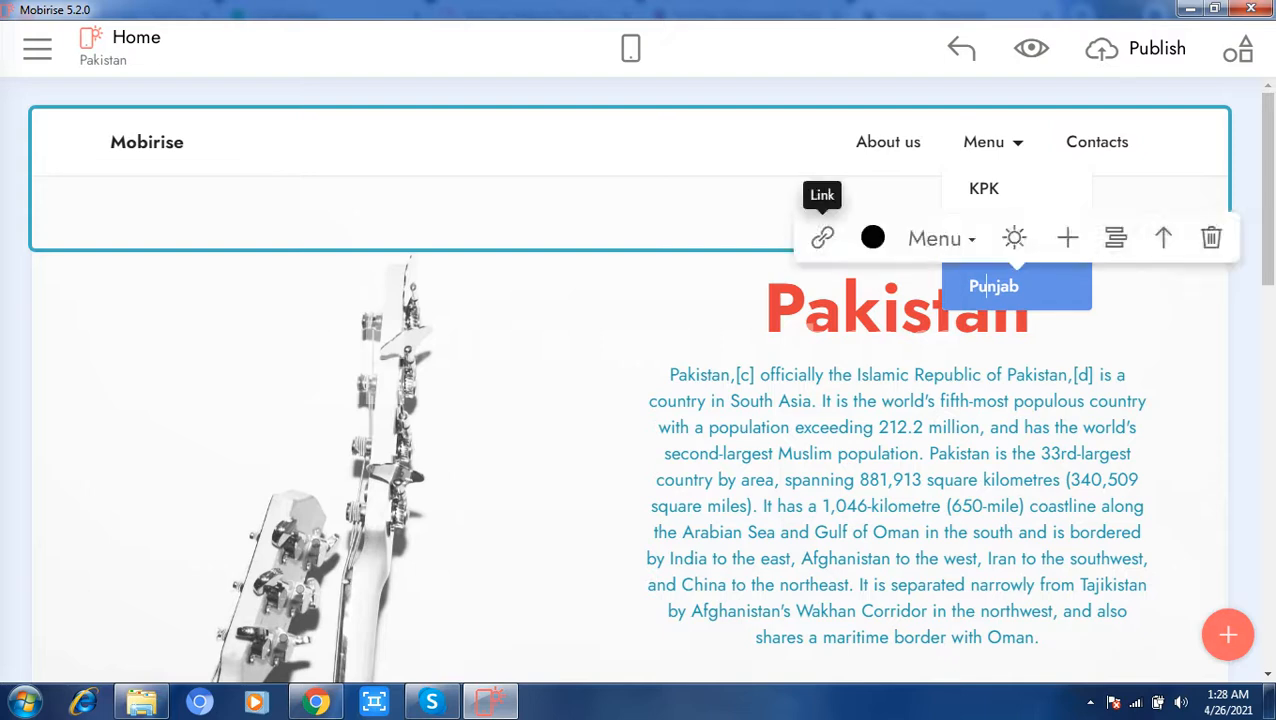
left_click(822, 237)
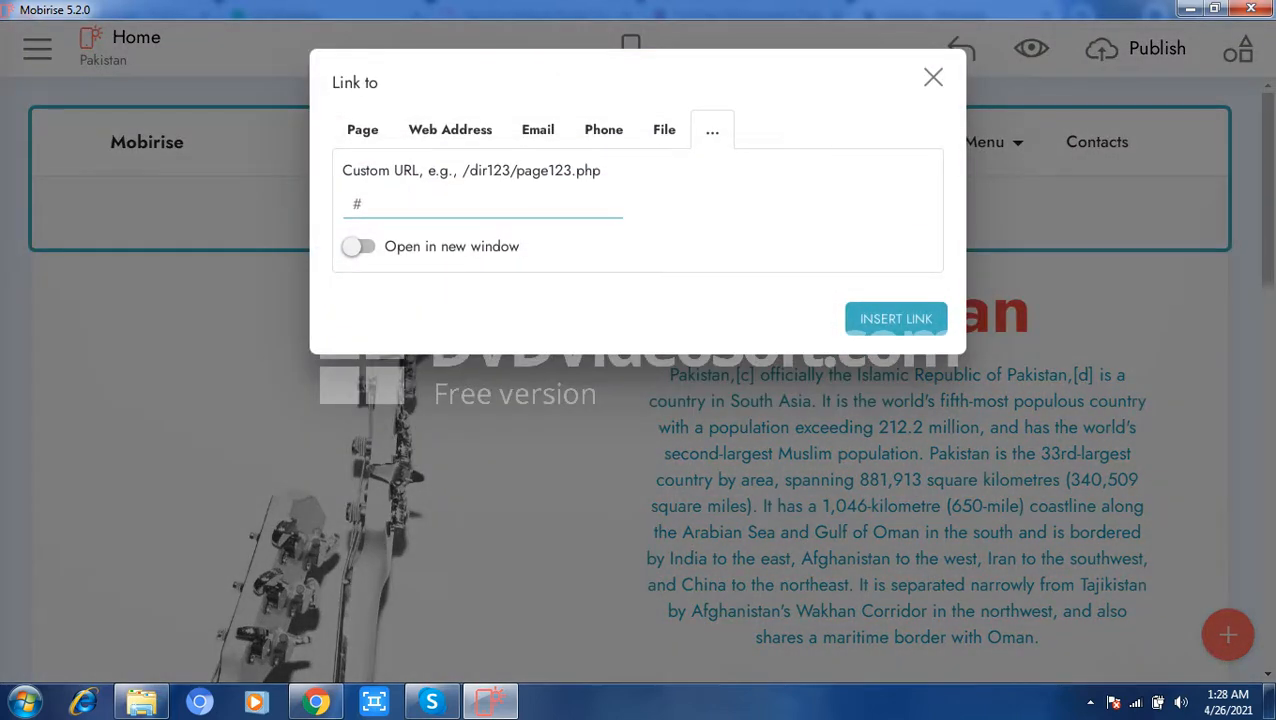
left_click(363, 130)
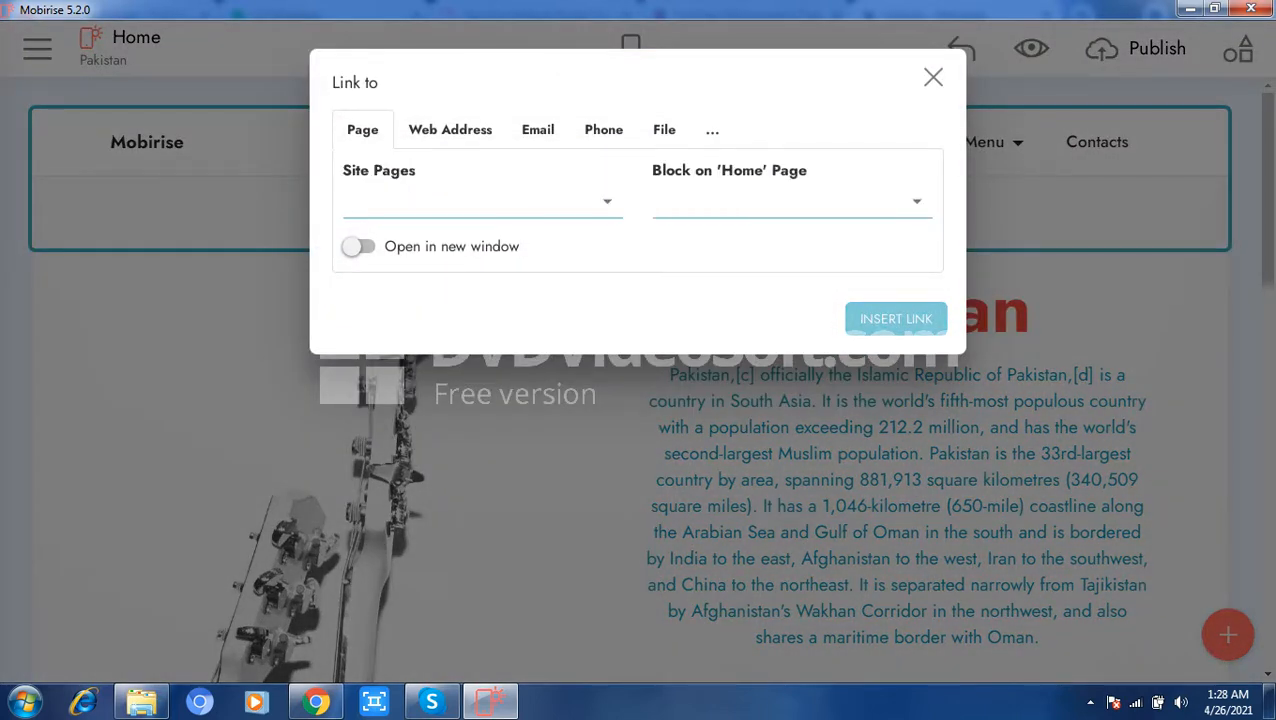
left_click(607, 202)
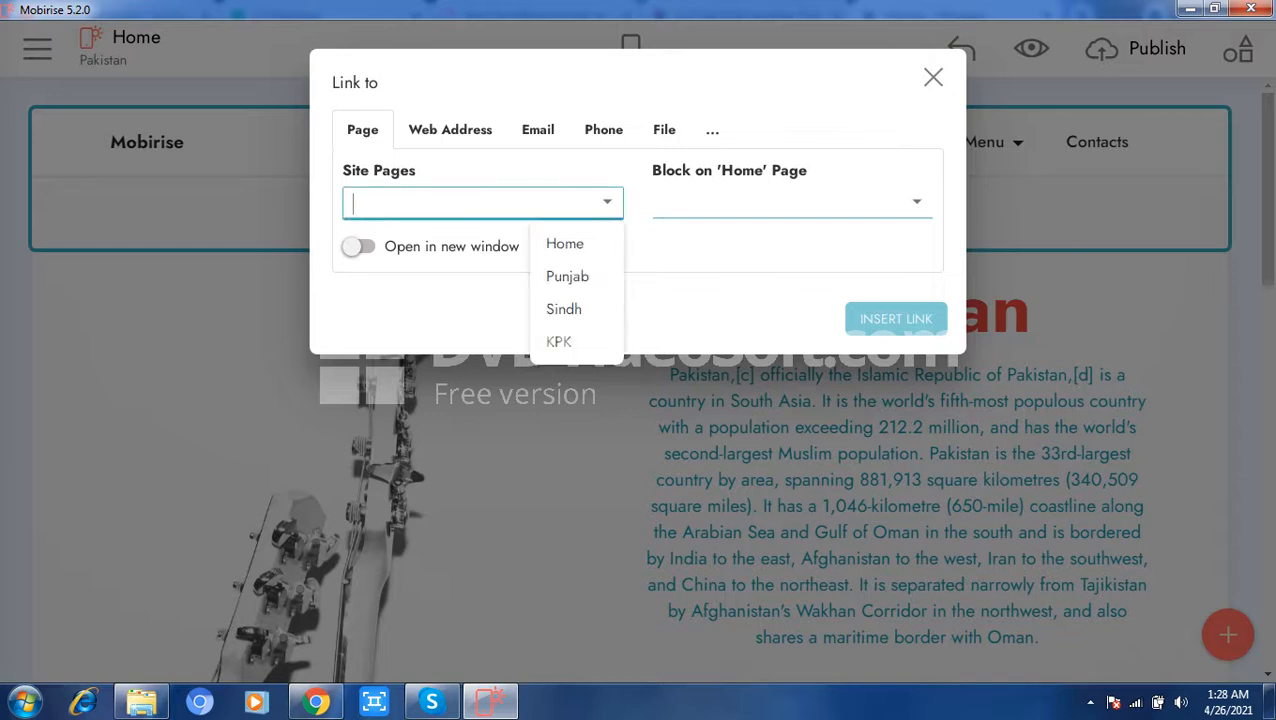
left_click(567, 277)
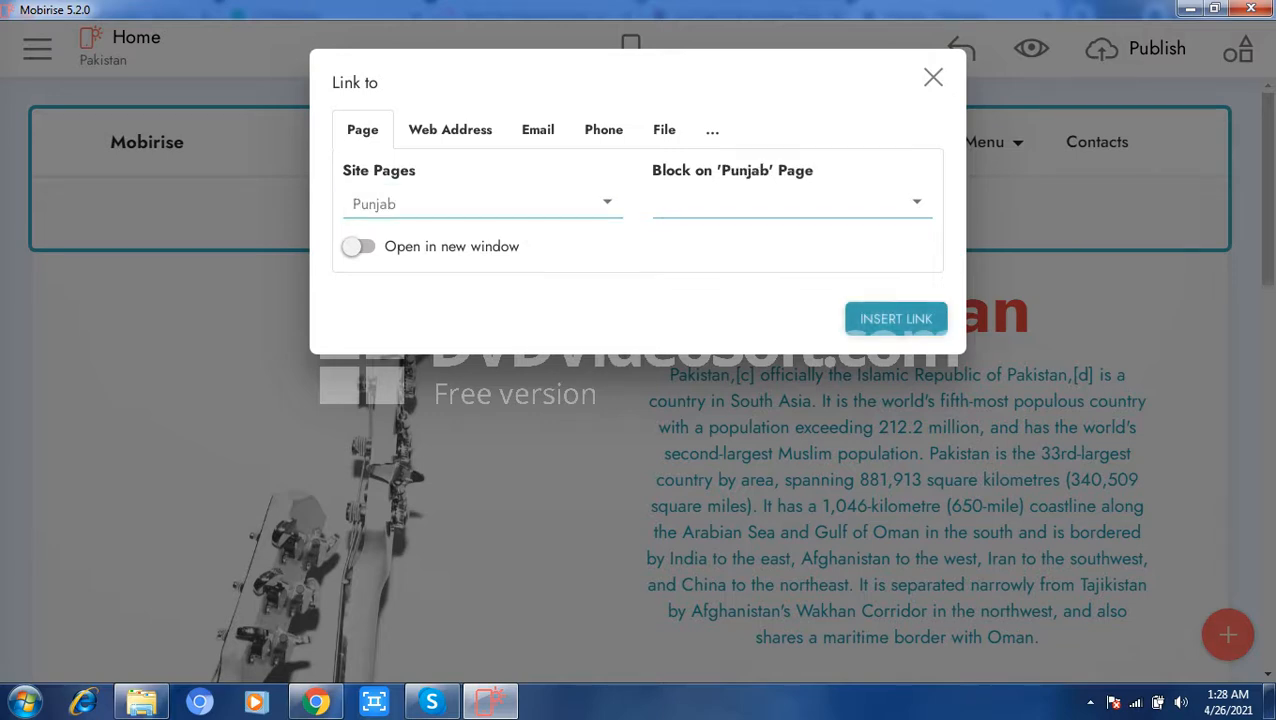
left_click(896, 318)
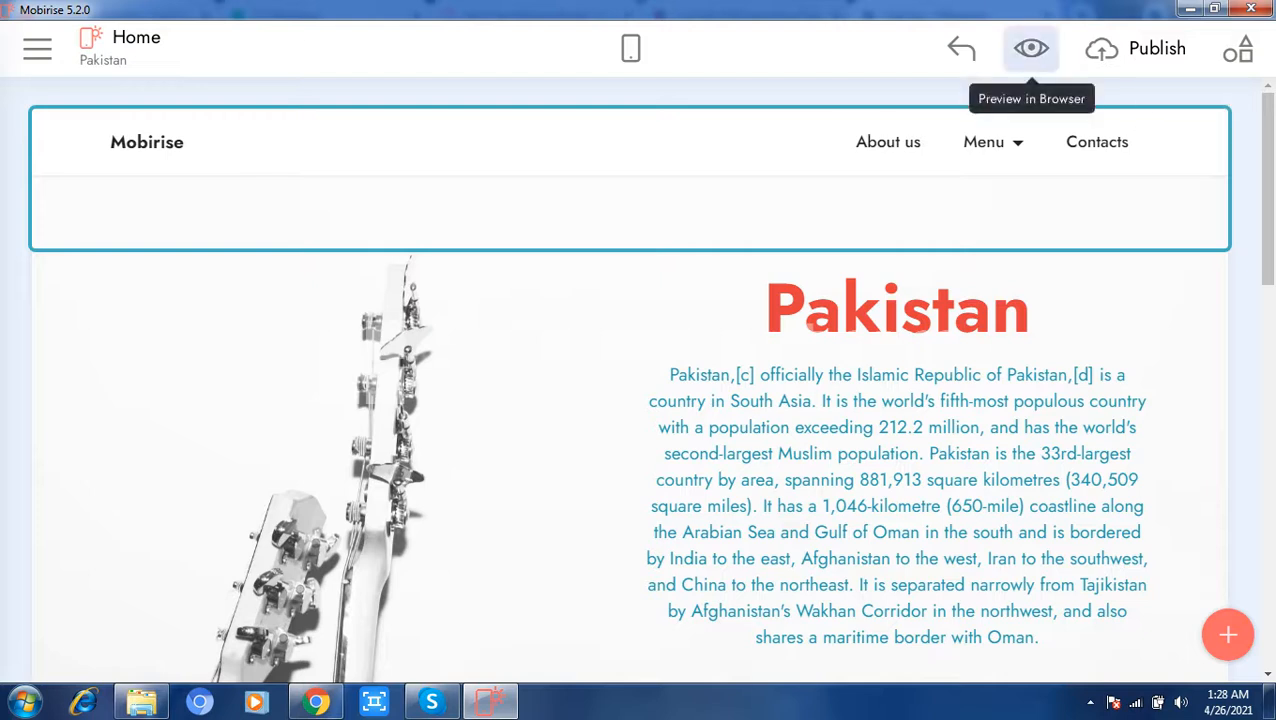
Step: Preview the site in the browser and test the KPK, Sindh and Punjab submenu links and the About us link
left_click(1031, 50)
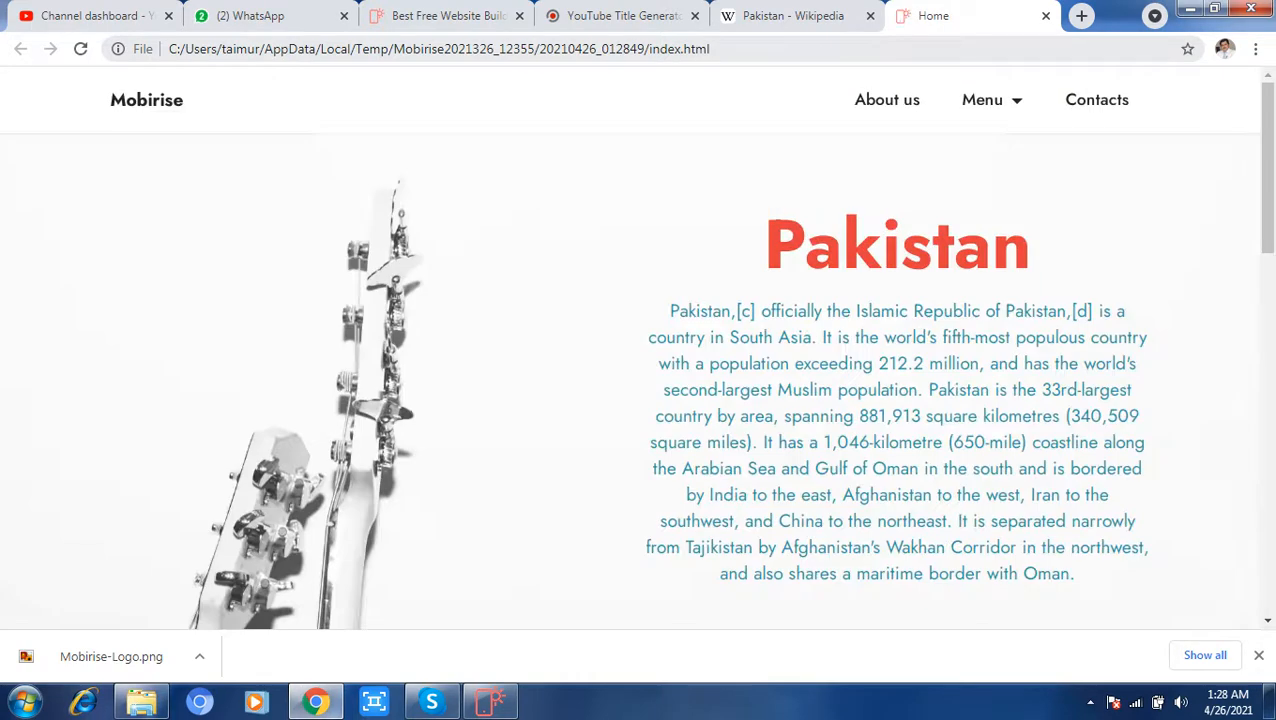
mouse_move(991, 101)
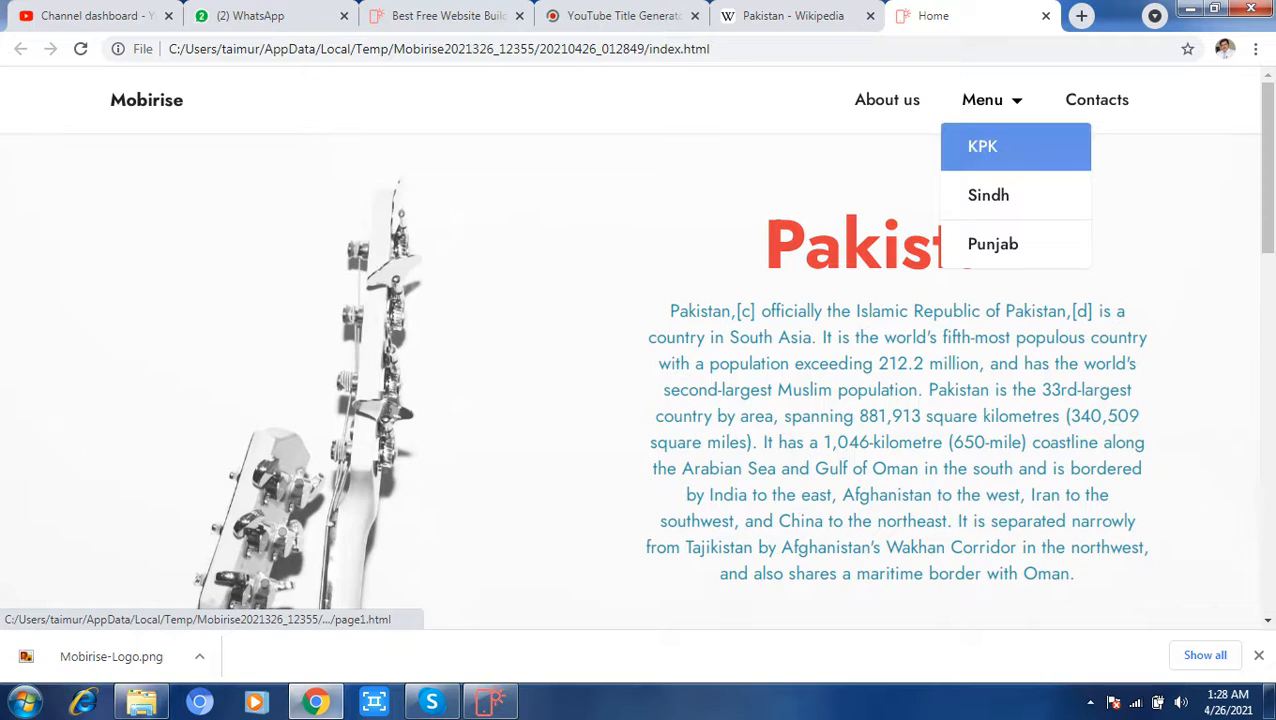
left_click(982, 146)
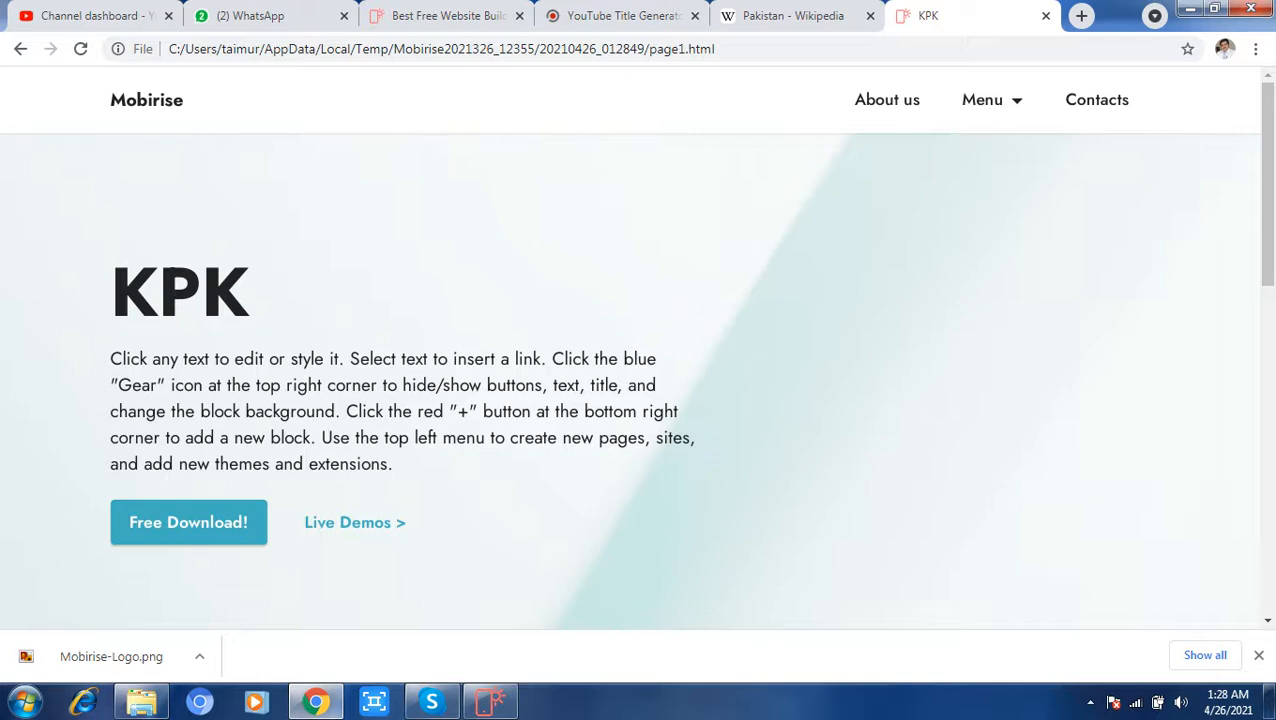
mouse_move(982, 100)
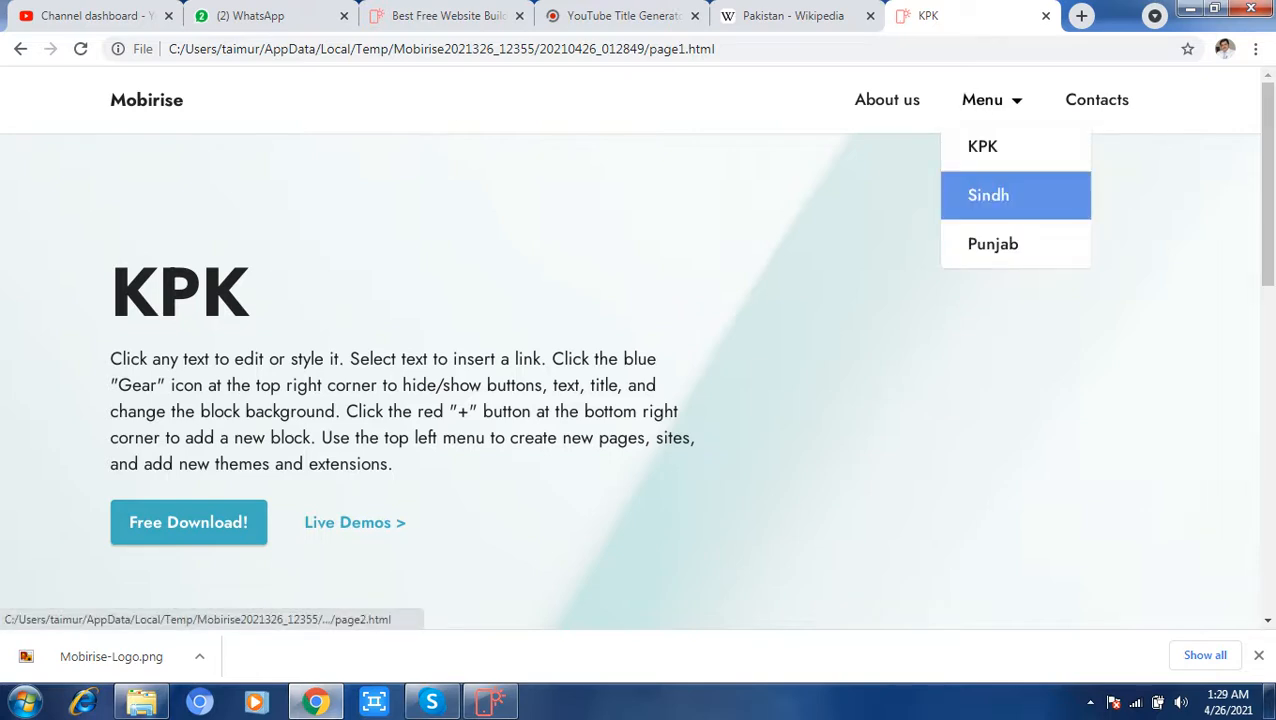
left_click(988, 195)
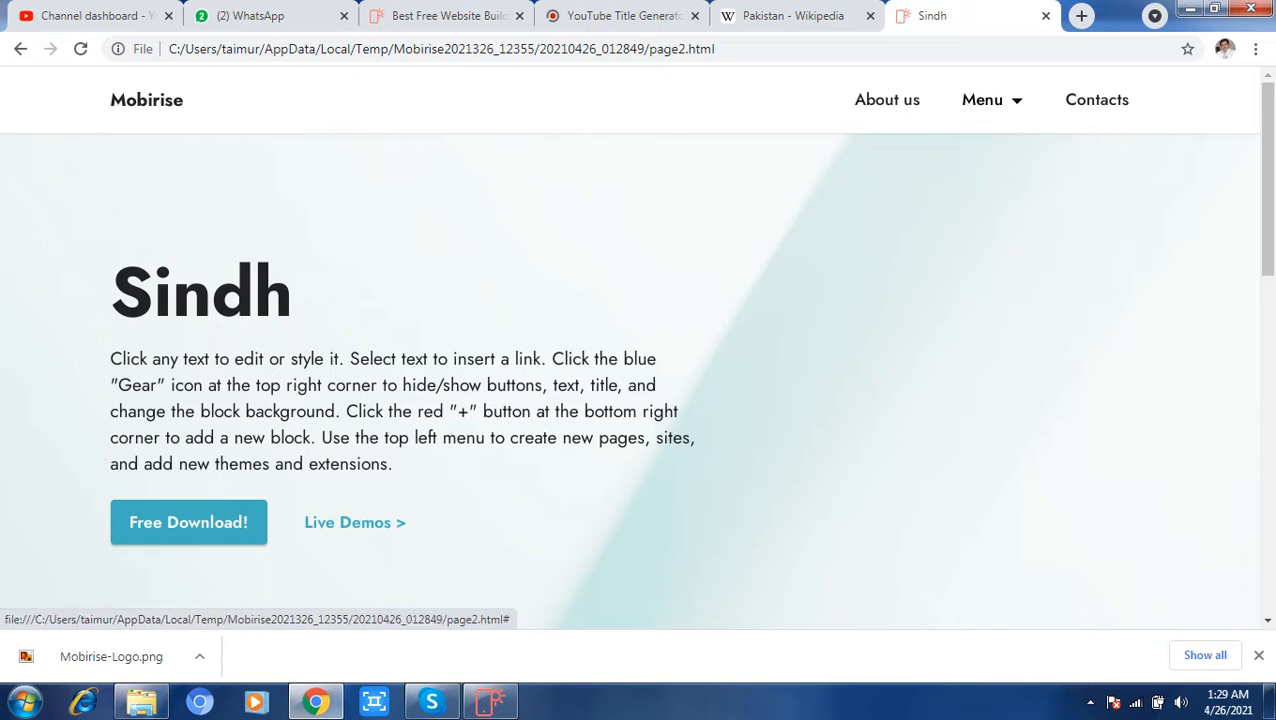
mouse_move(982, 100)
left_click(993, 244)
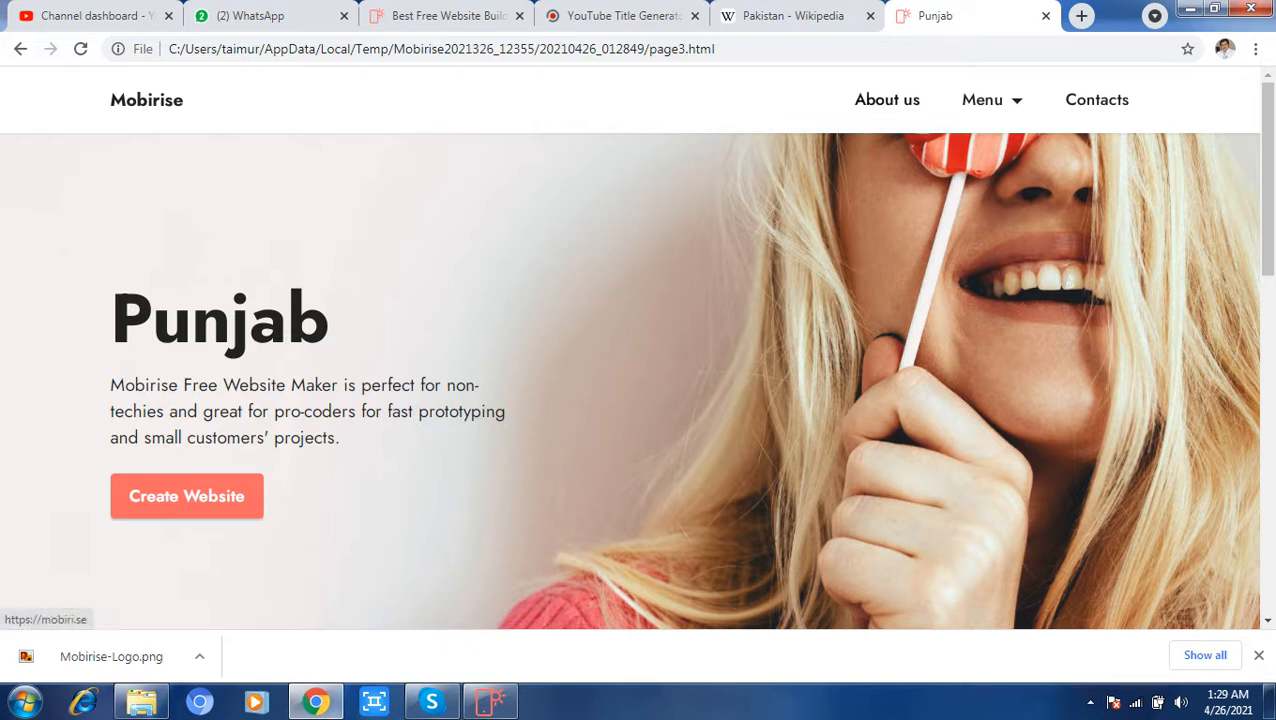
left_click(887, 100)
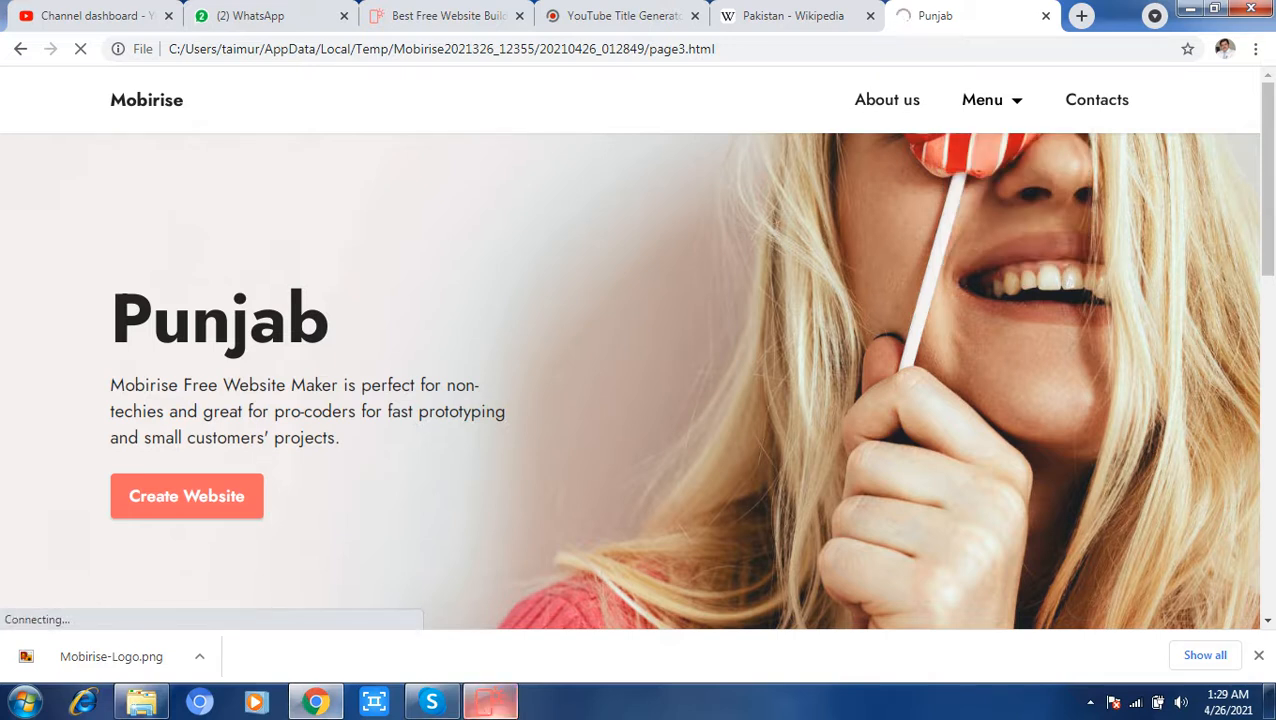
Step: Return to Mobirise and look at the publishing options, including the folder choice for a local drive, without publishing the site
left_click(490, 702)
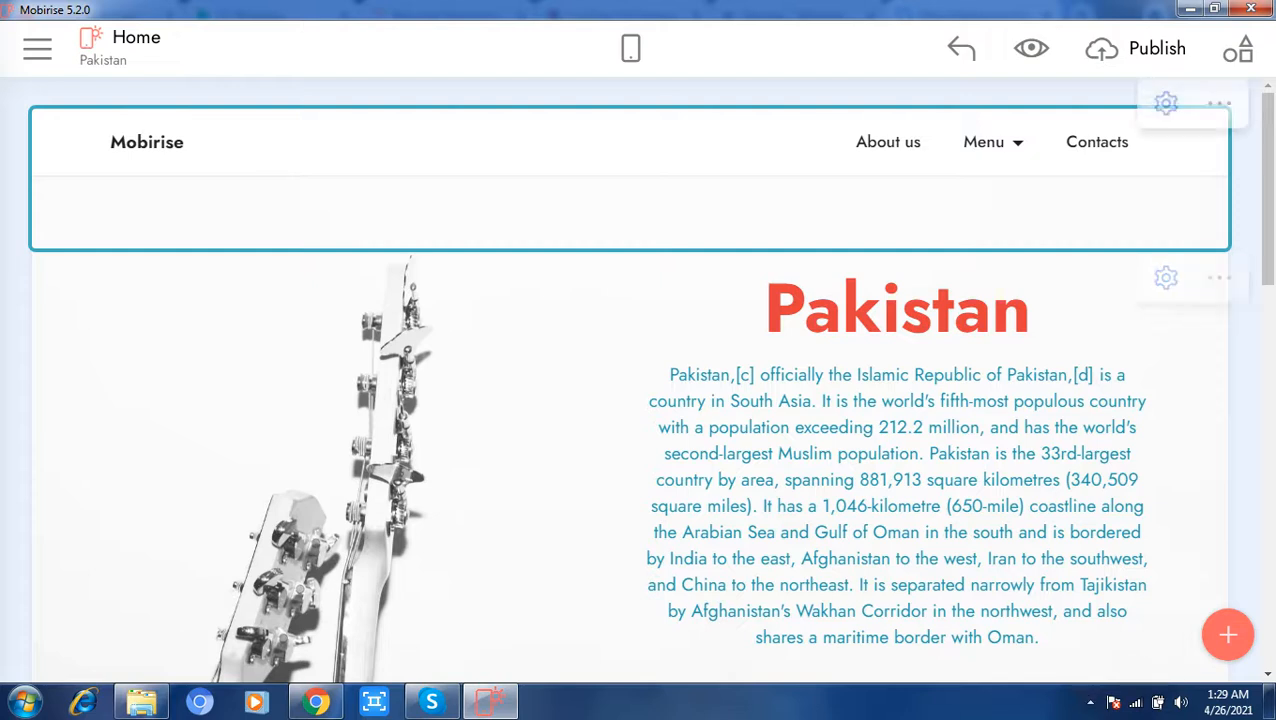
left_click(1140, 48)
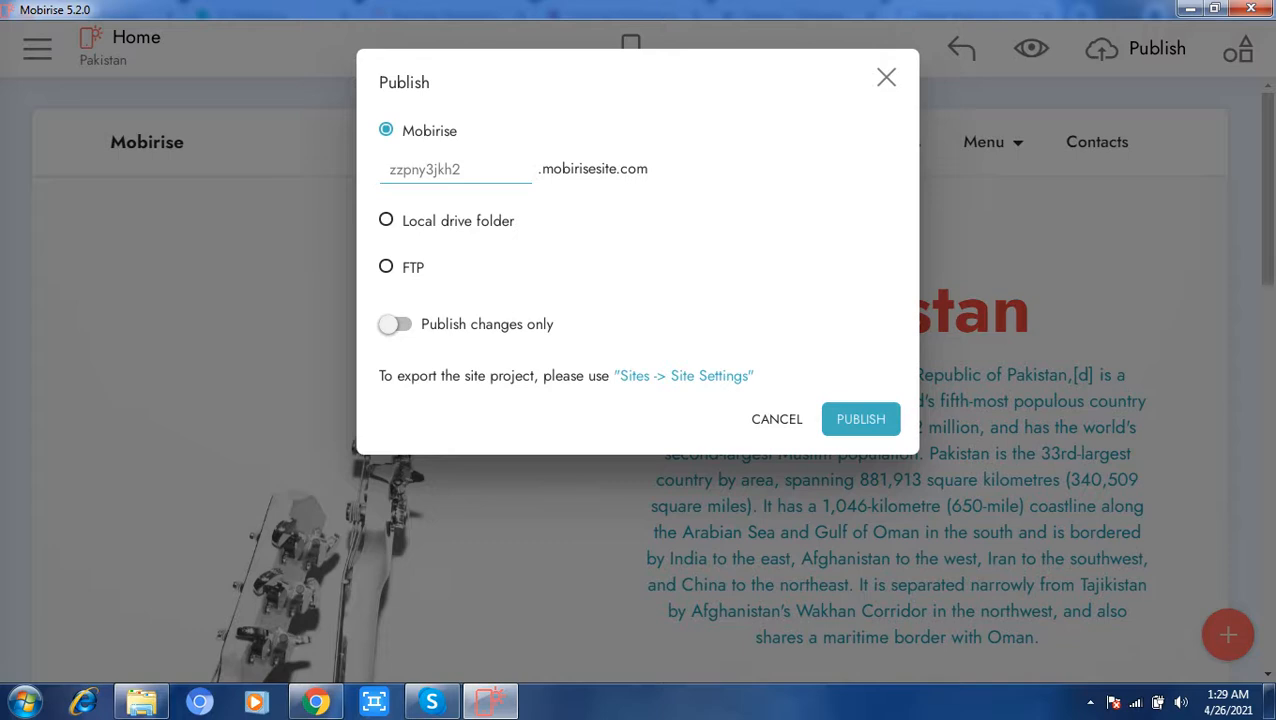
left_click(387, 220)
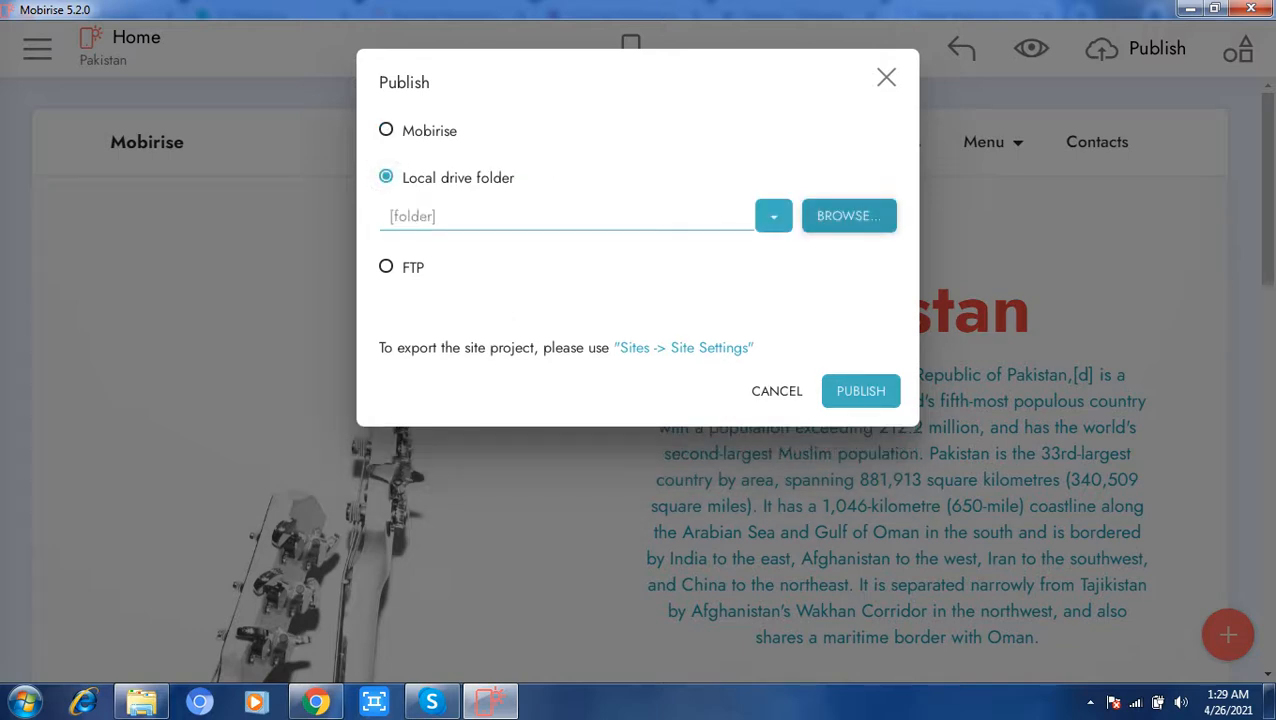
left_click(849, 215)
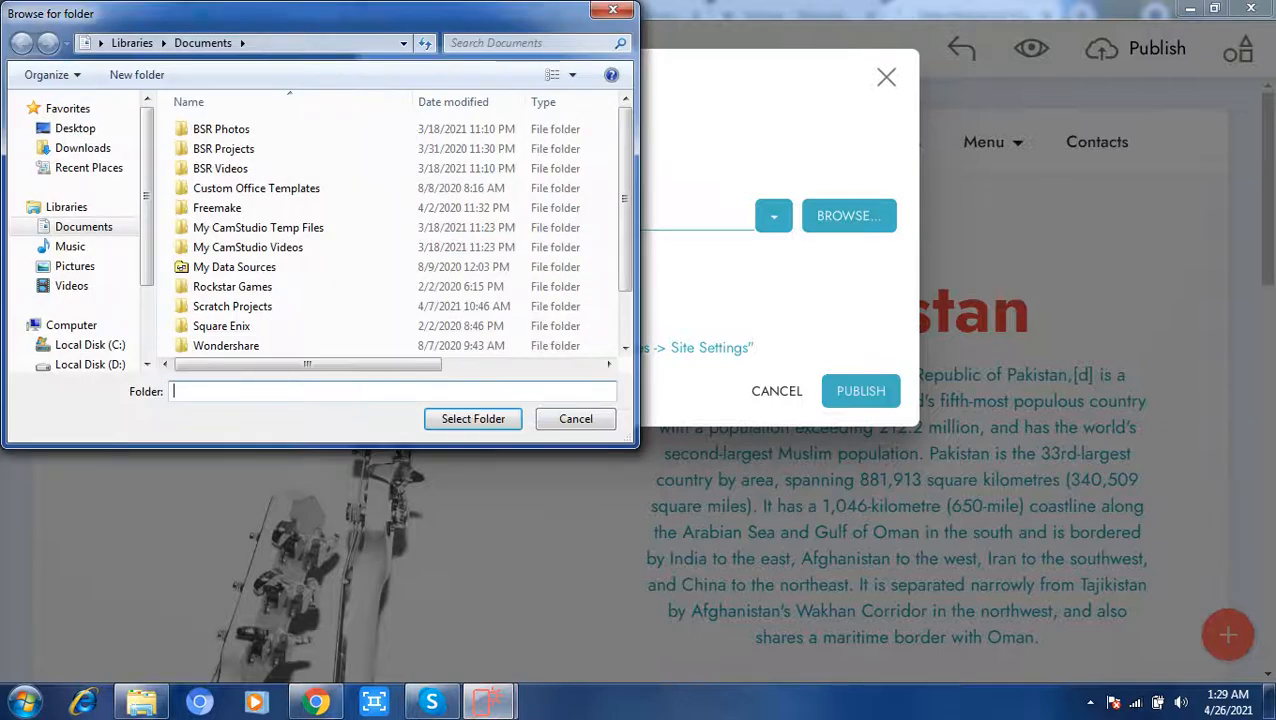
left_click(576, 418)
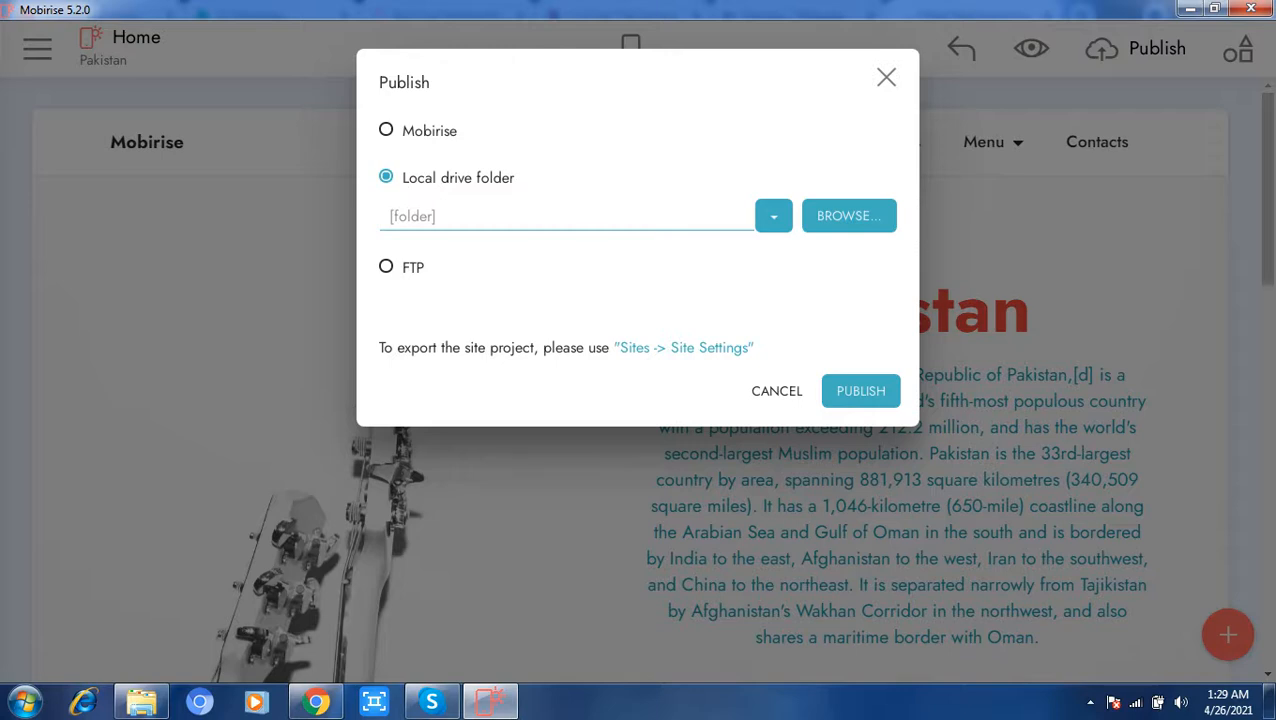
left_click(776, 391)
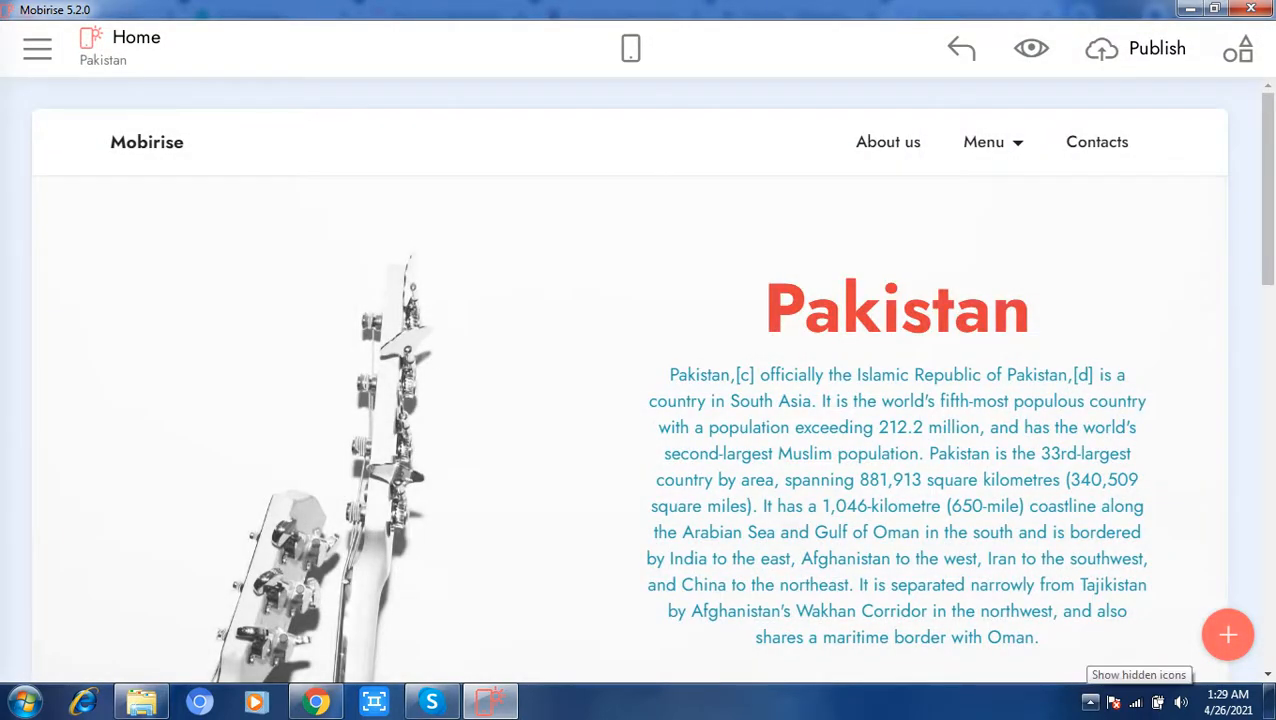
left_click(1090, 702)
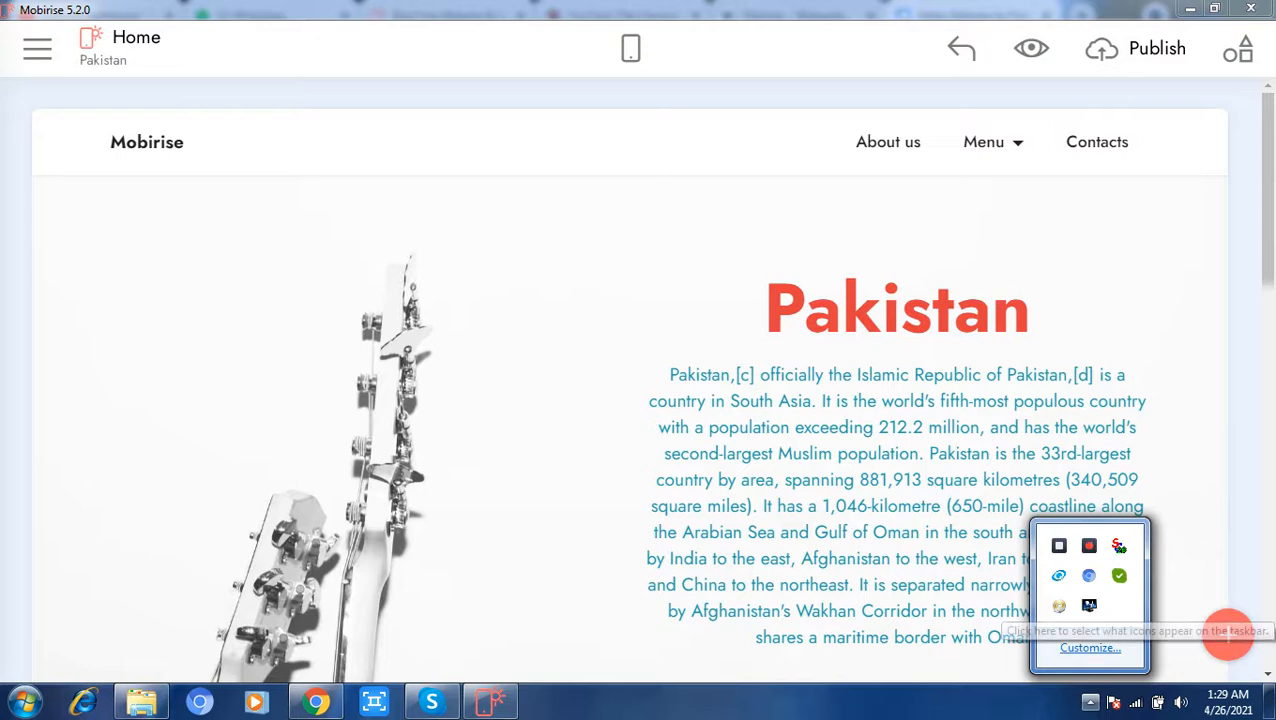